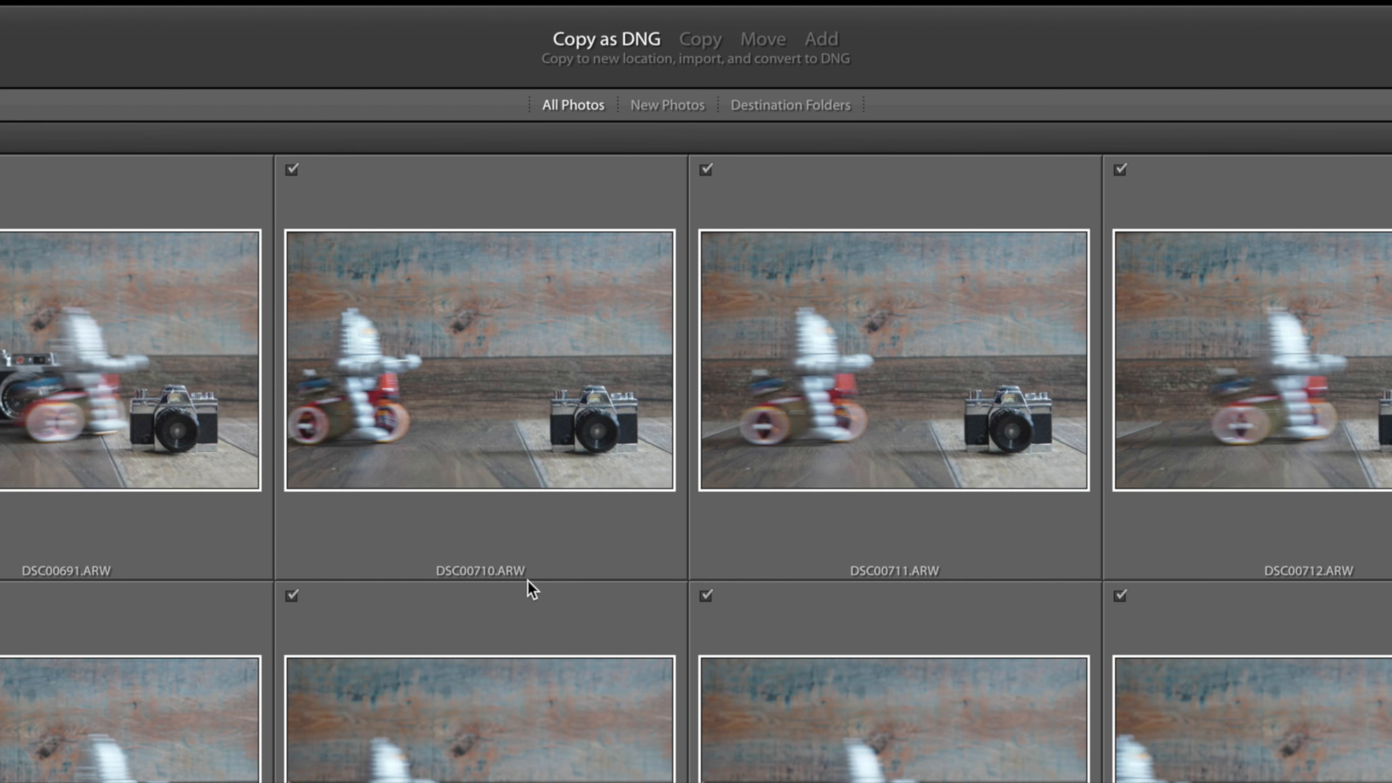
# Switch the import method to Move and return it to Copy as DNG
pyautogui.moveTo(569, 182)
pyautogui.click(770, 47)
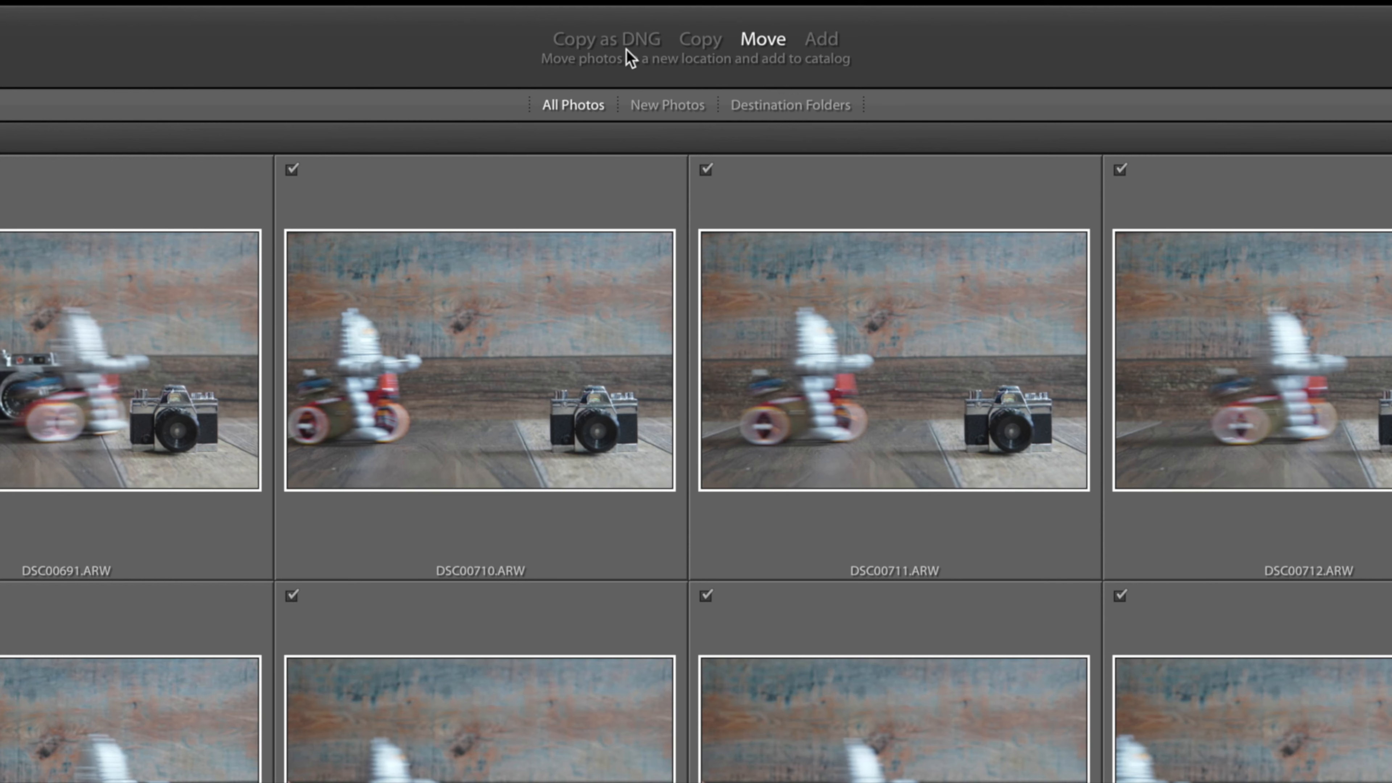
pyautogui.click(615, 41)
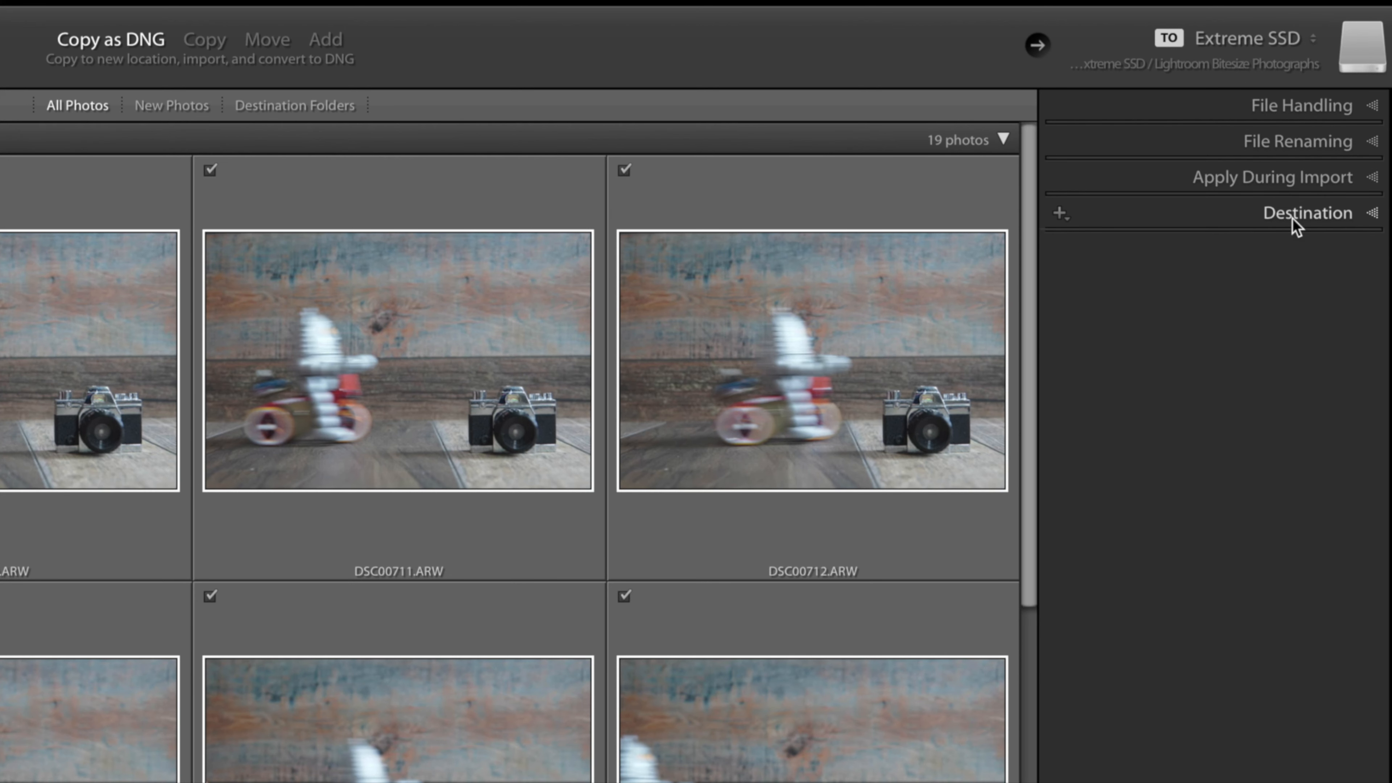
# Examine the import destination folders on Extreme SSD and the file handling options
pyautogui.click(1370, 218)
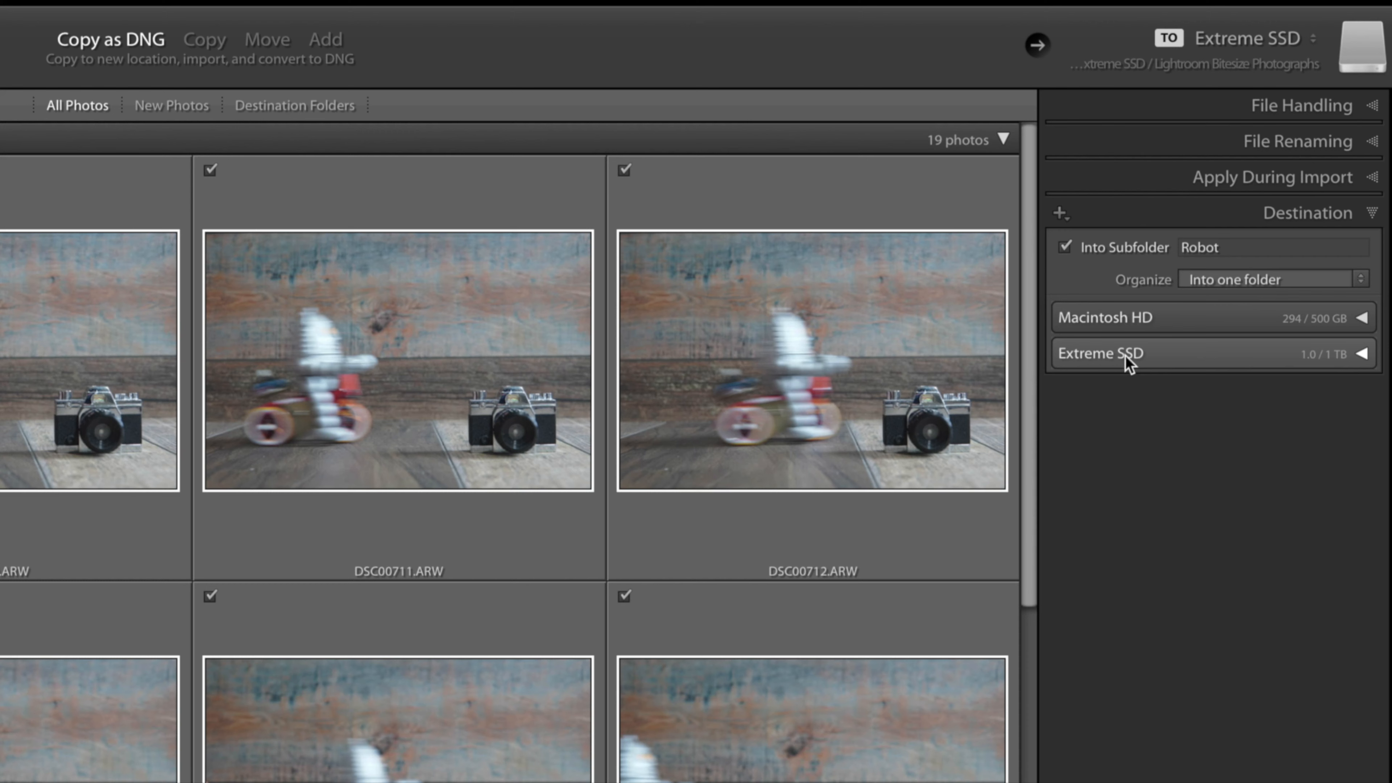
pyautogui.click(1362, 354)
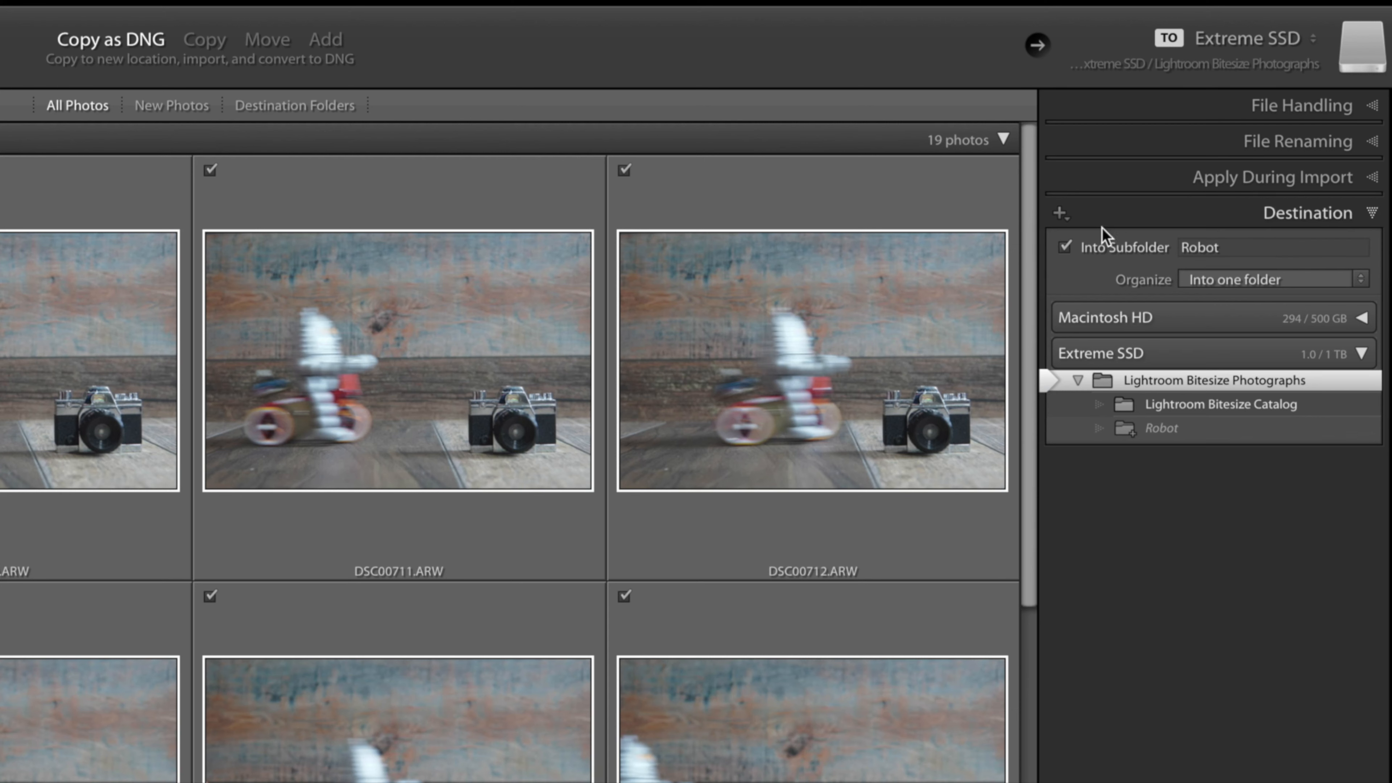
pyautogui.click(1375, 214)
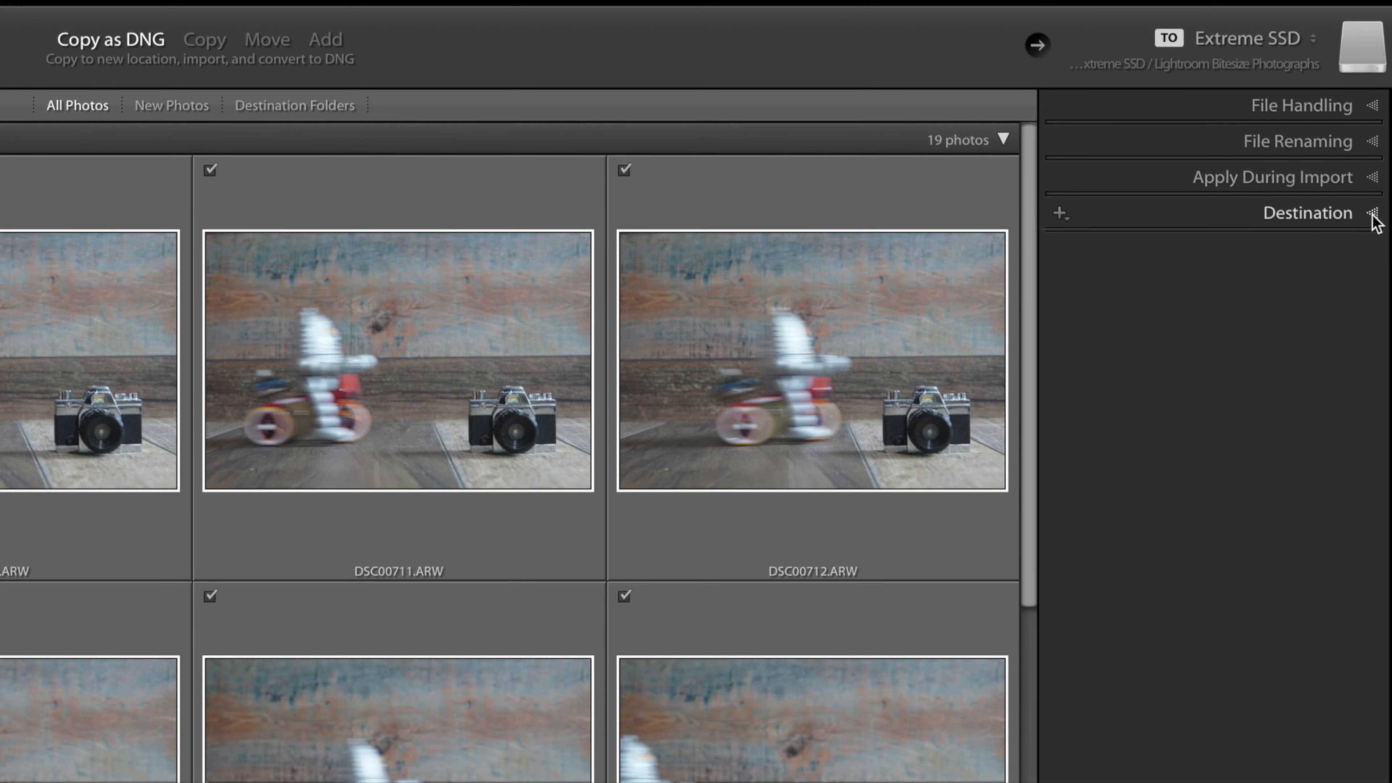
pyautogui.click(1359, 105)
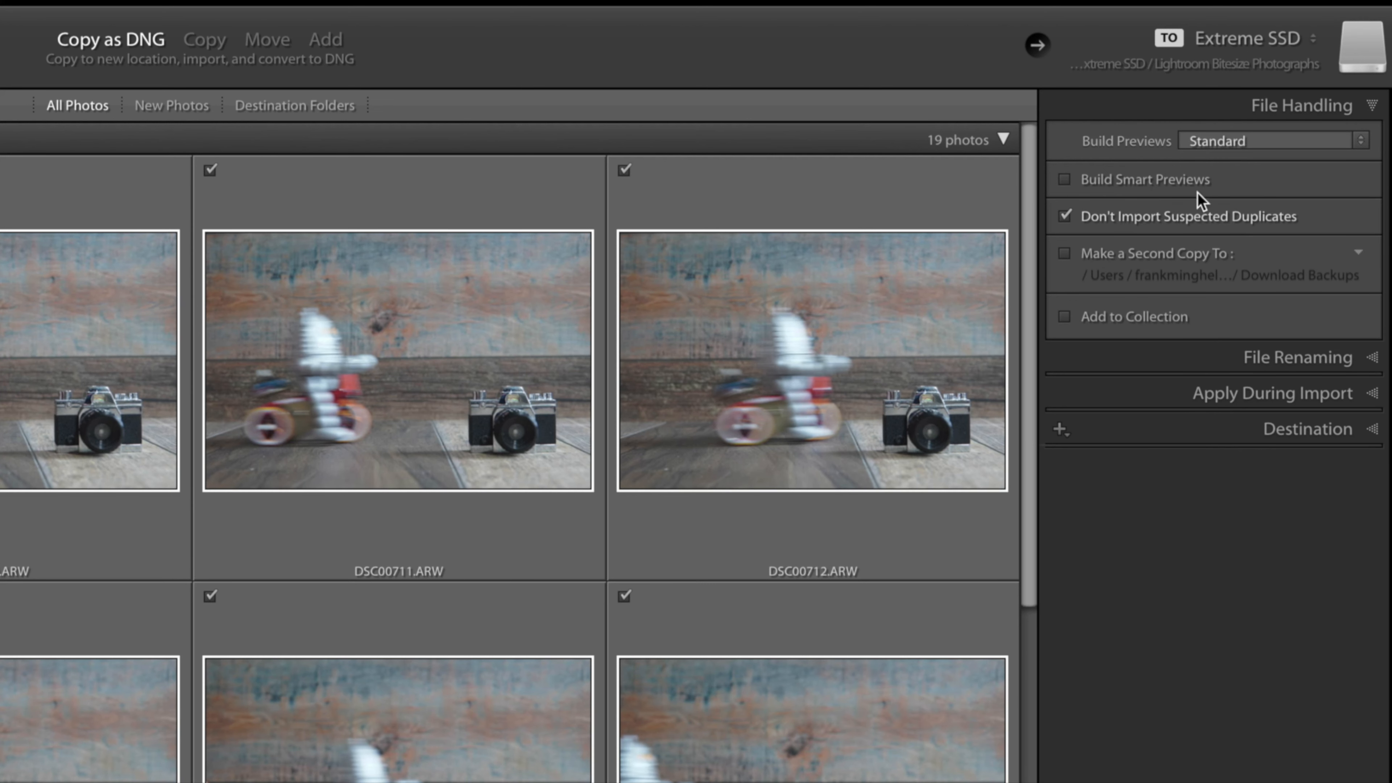
pyautogui.click(1372, 105)
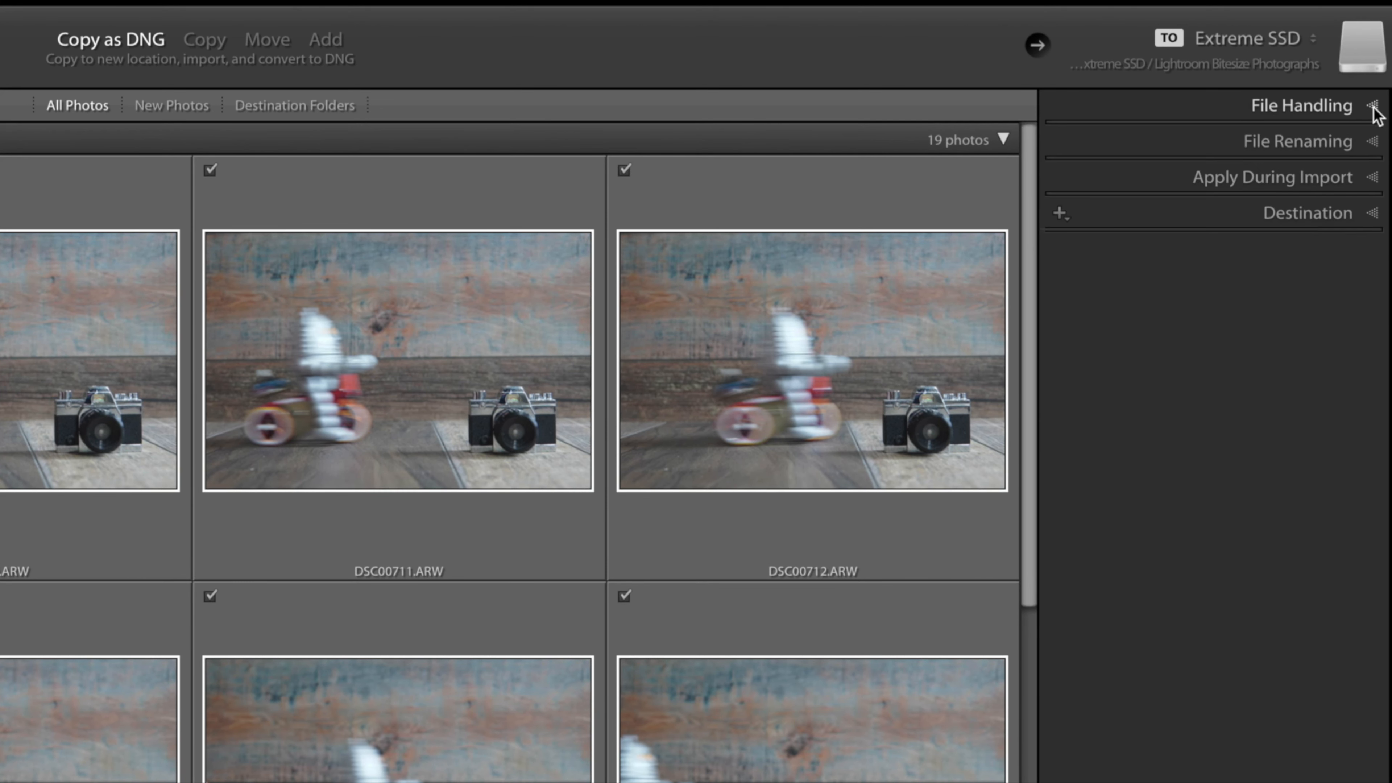
# Set the custom text for renaming the imported files to "robots"
pyautogui.click(1373, 141)
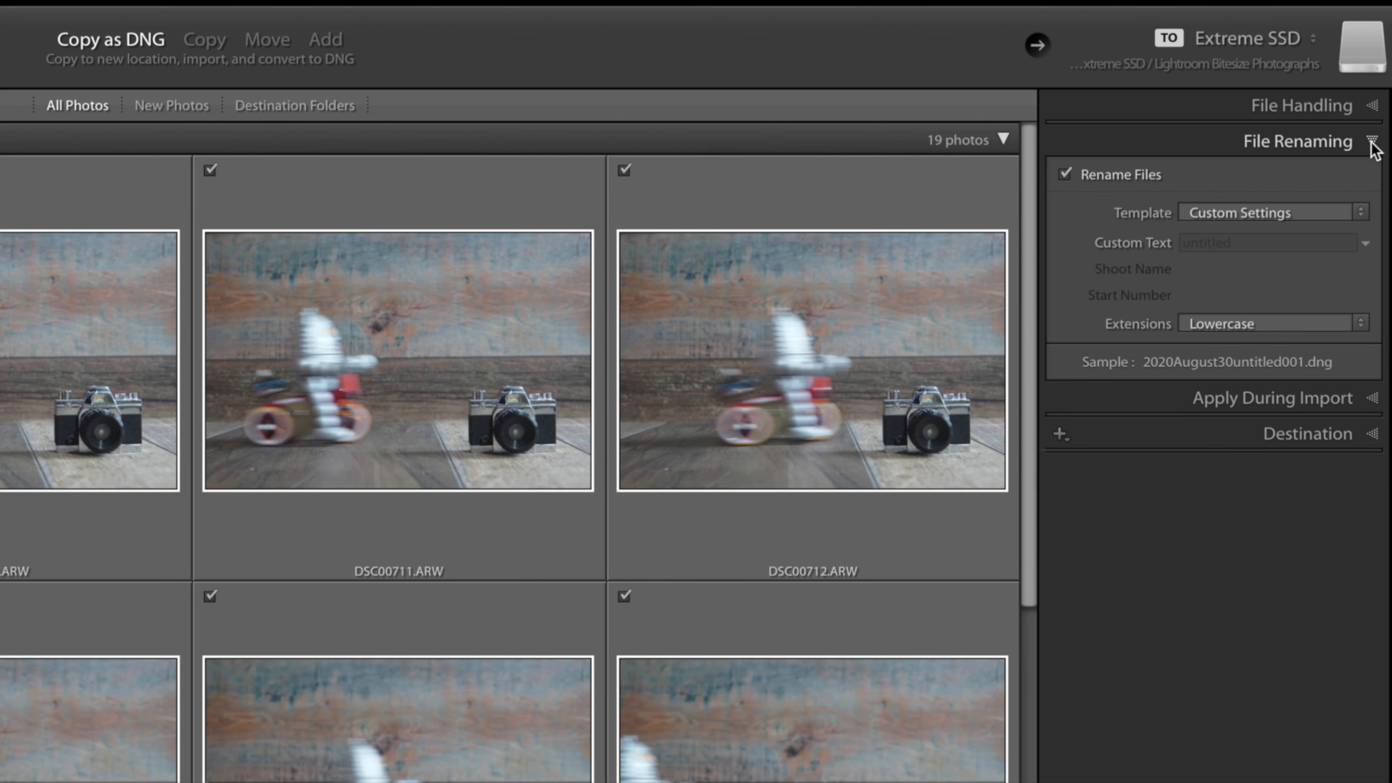
pyautogui.click(1235, 243)
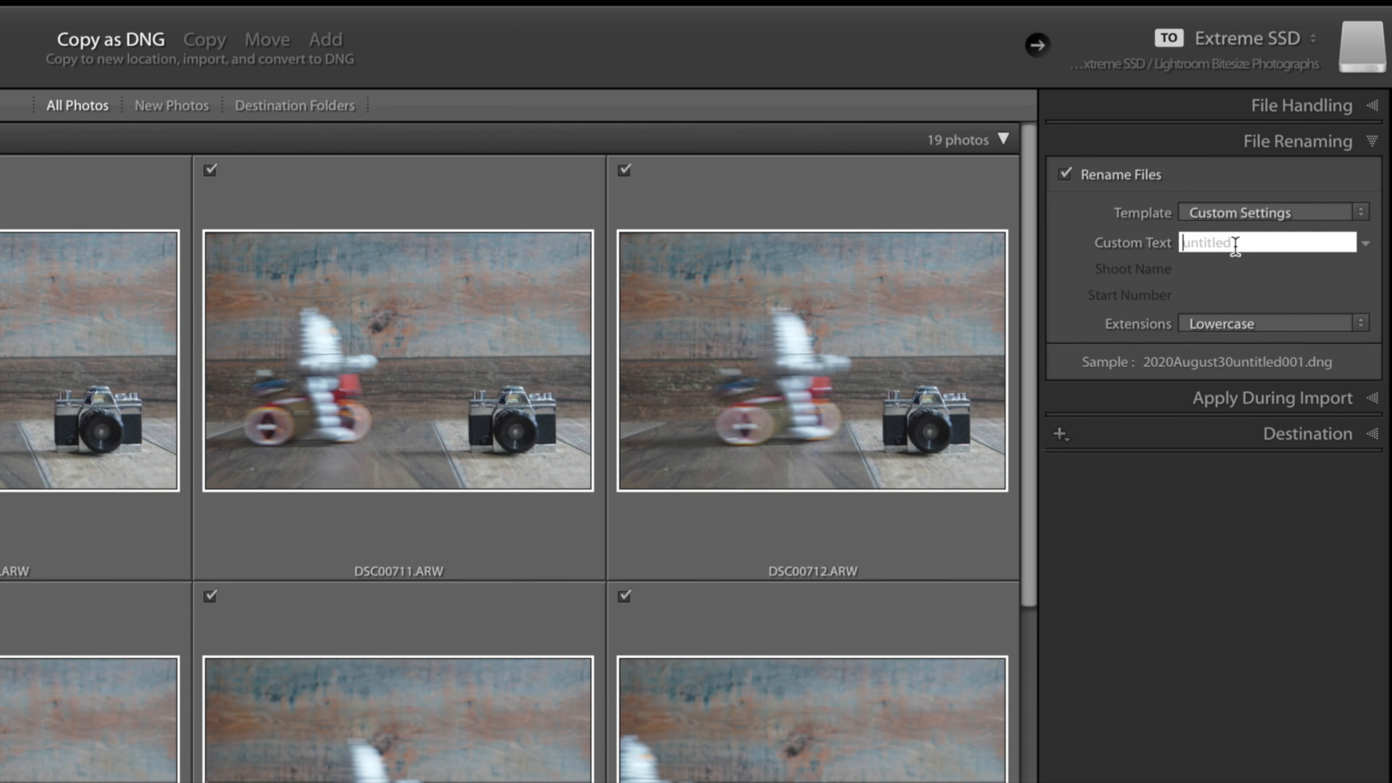
pyautogui.write('robots')
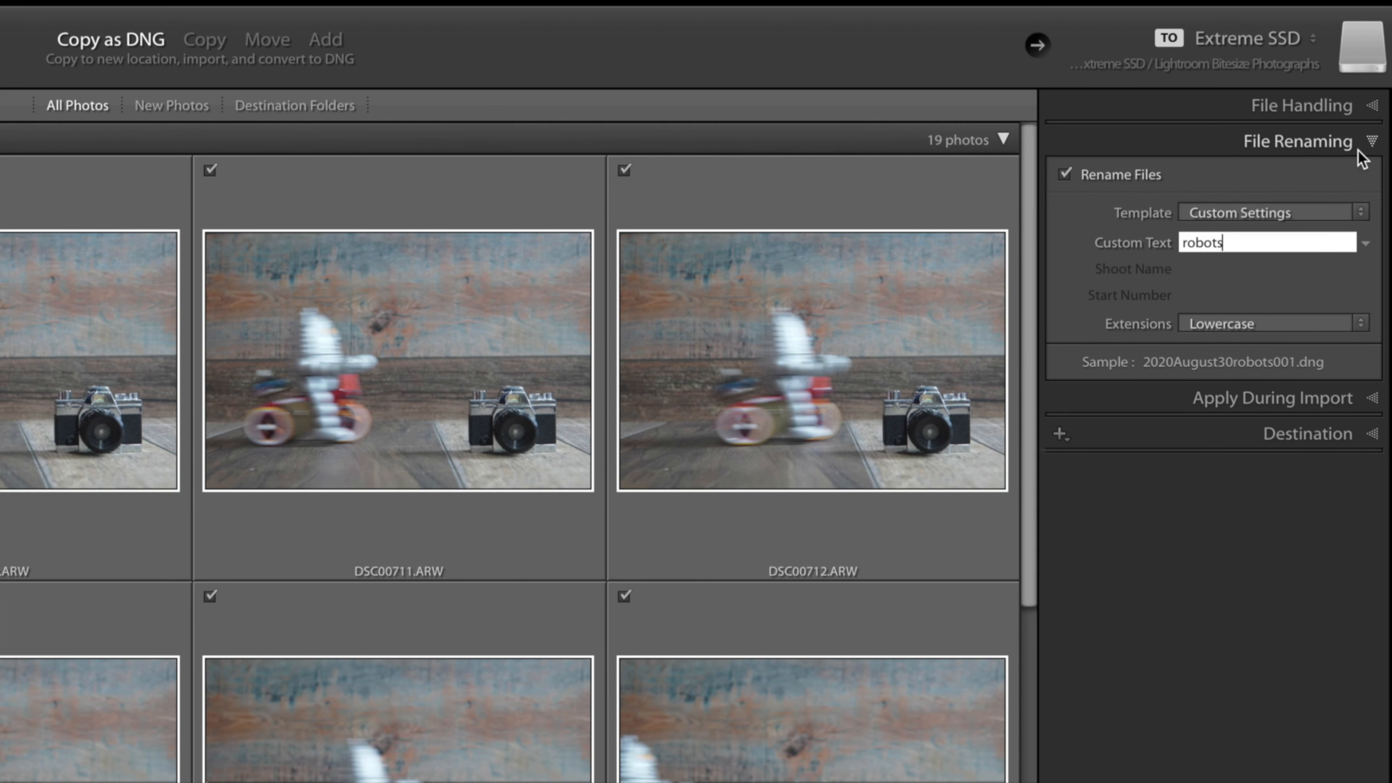
pyautogui.click(1371, 144)
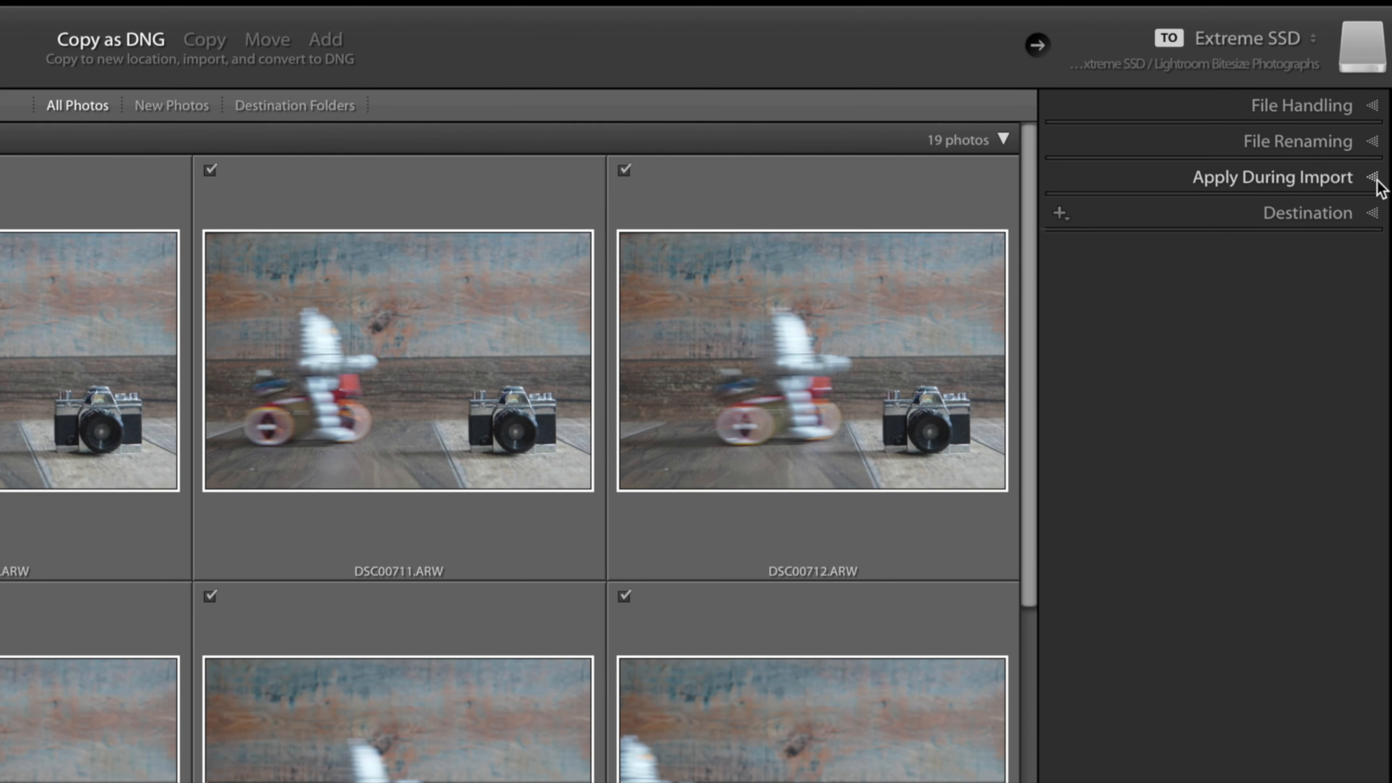
# Look through the develop presets that can be applied during import without choosing one
pyautogui.click(1372, 179)
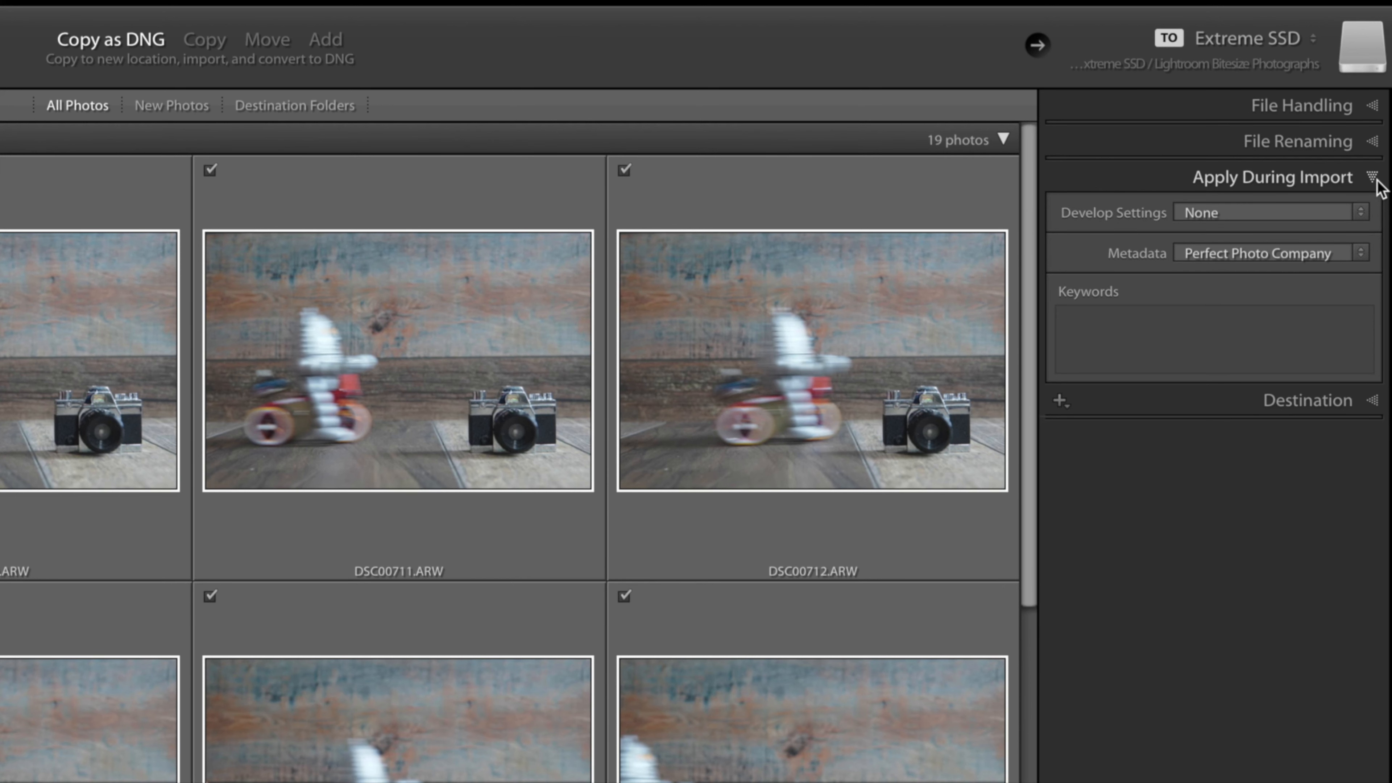
pyautogui.click(1293, 222)
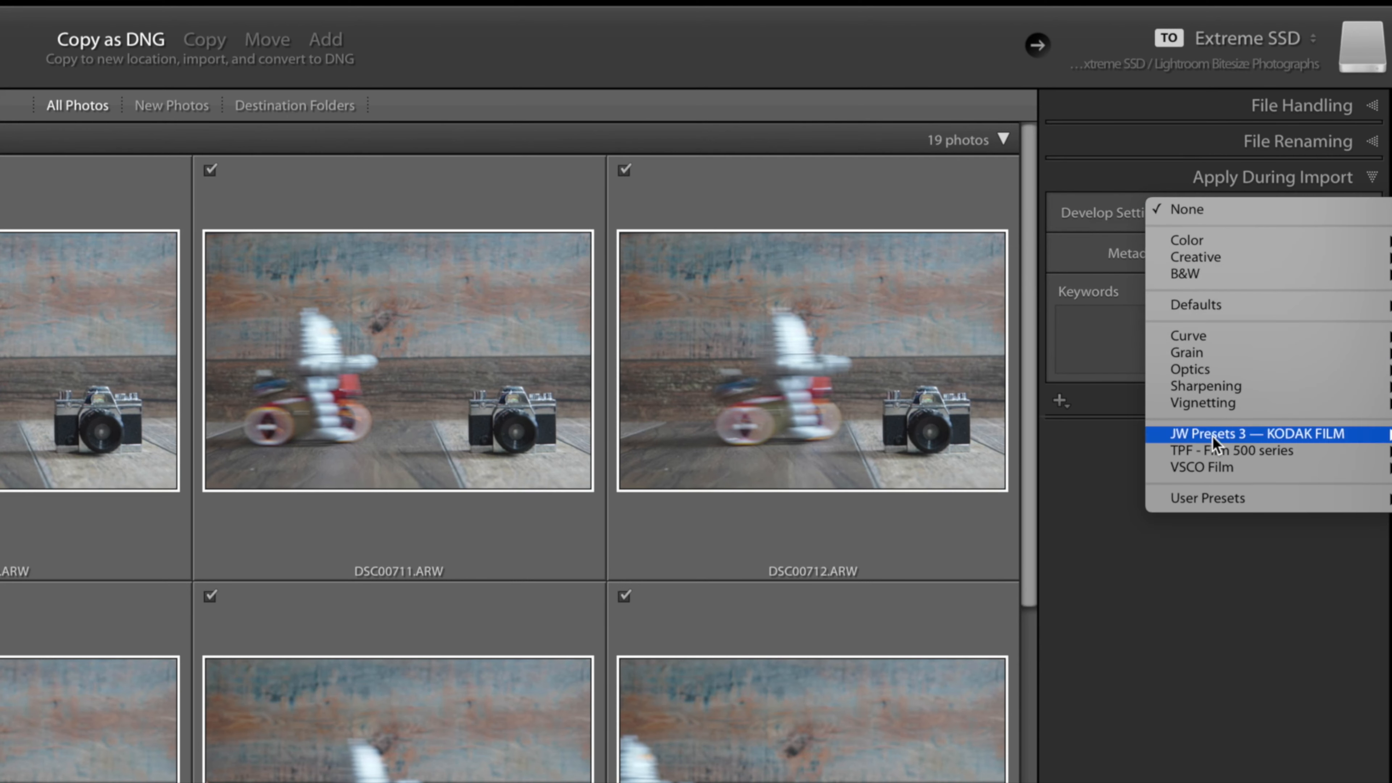
pyautogui.moveTo(1214, 506)
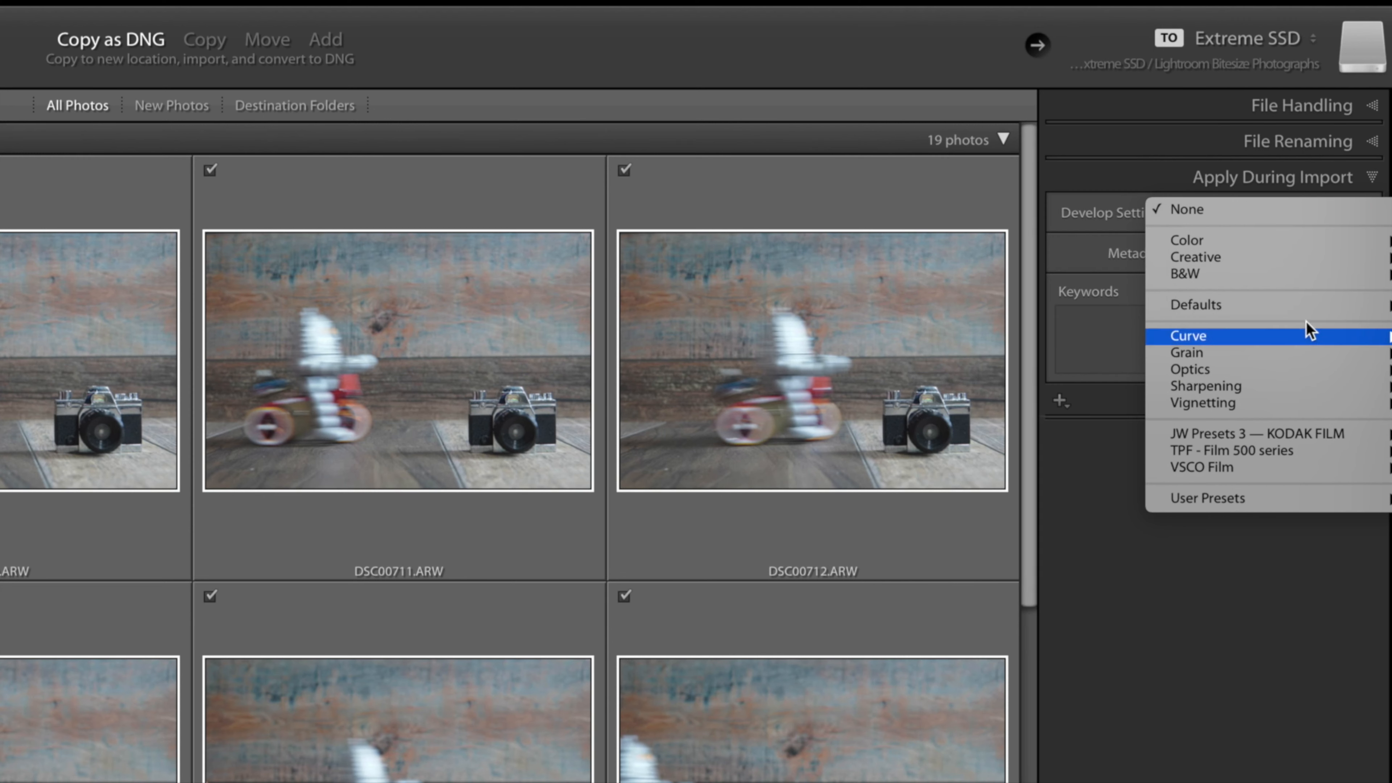
pyautogui.click(1114, 179)
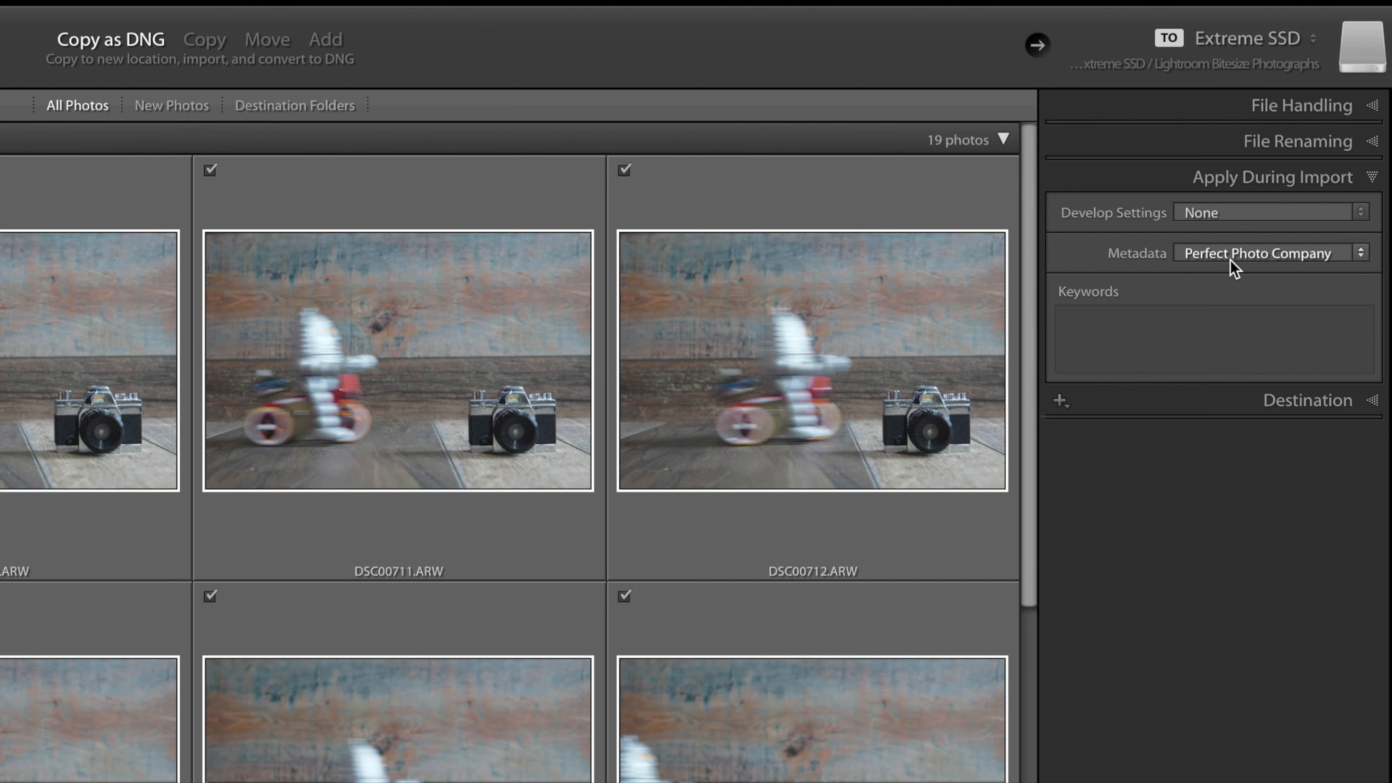
# Set the import metadata preset to None and add the keyword "robots" for the photos
pyautogui.click(1312, 257)
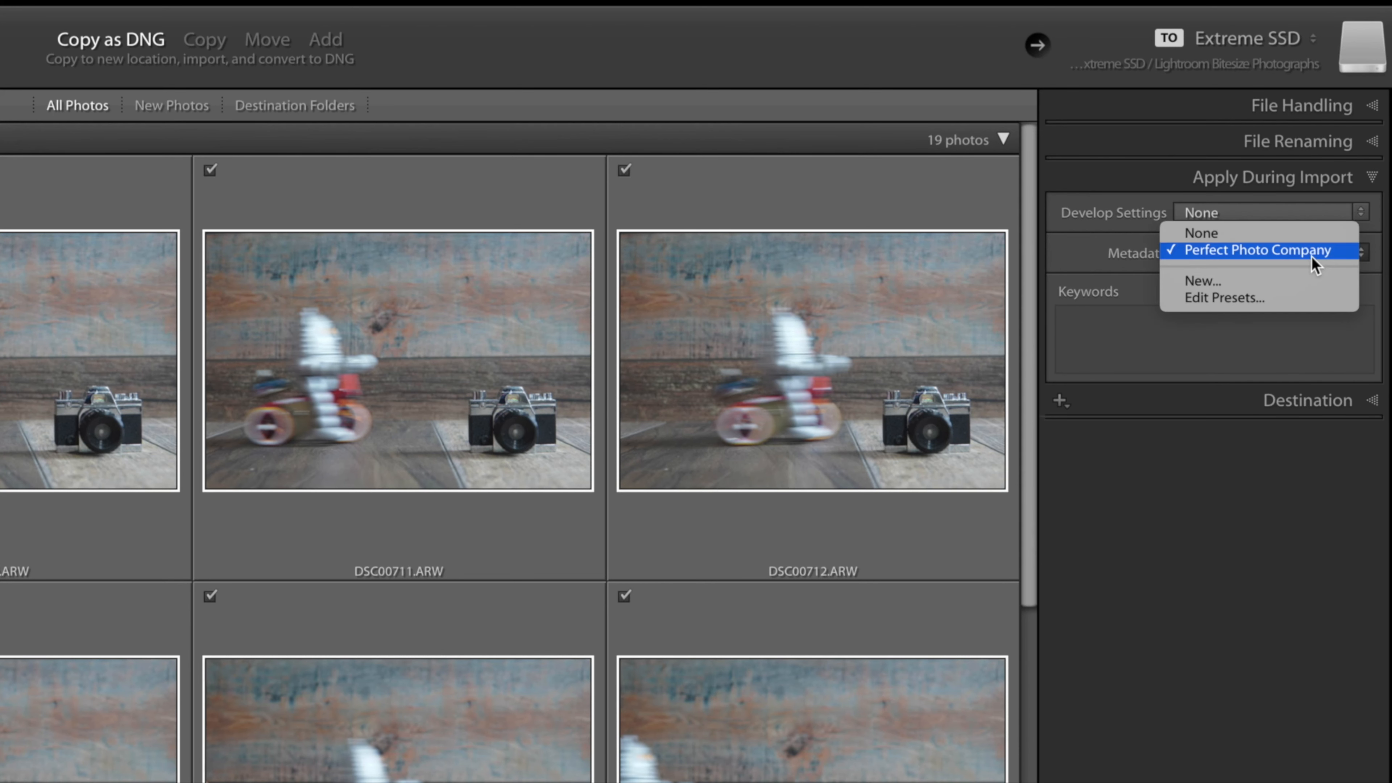
pyautogui.click(1245, 302)
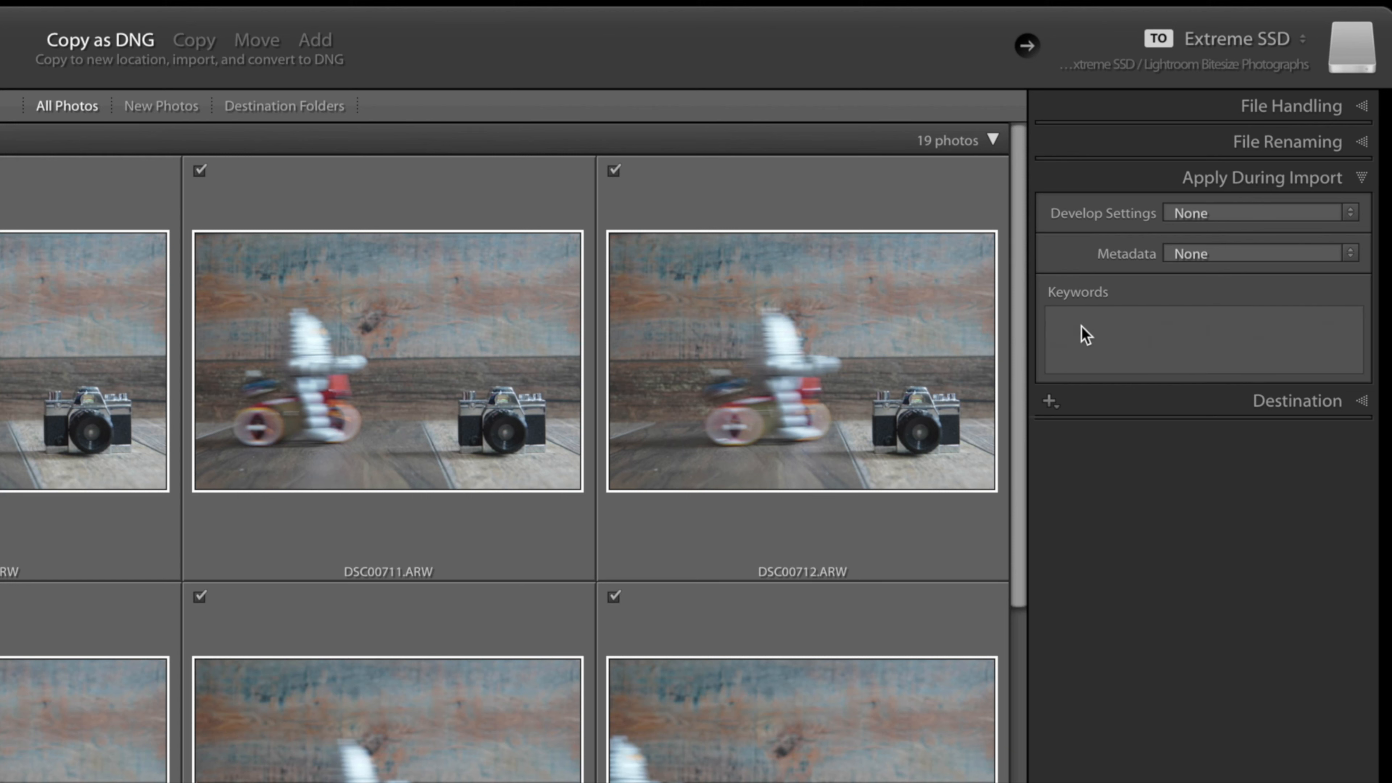
pyautogui.click(1082, 328)
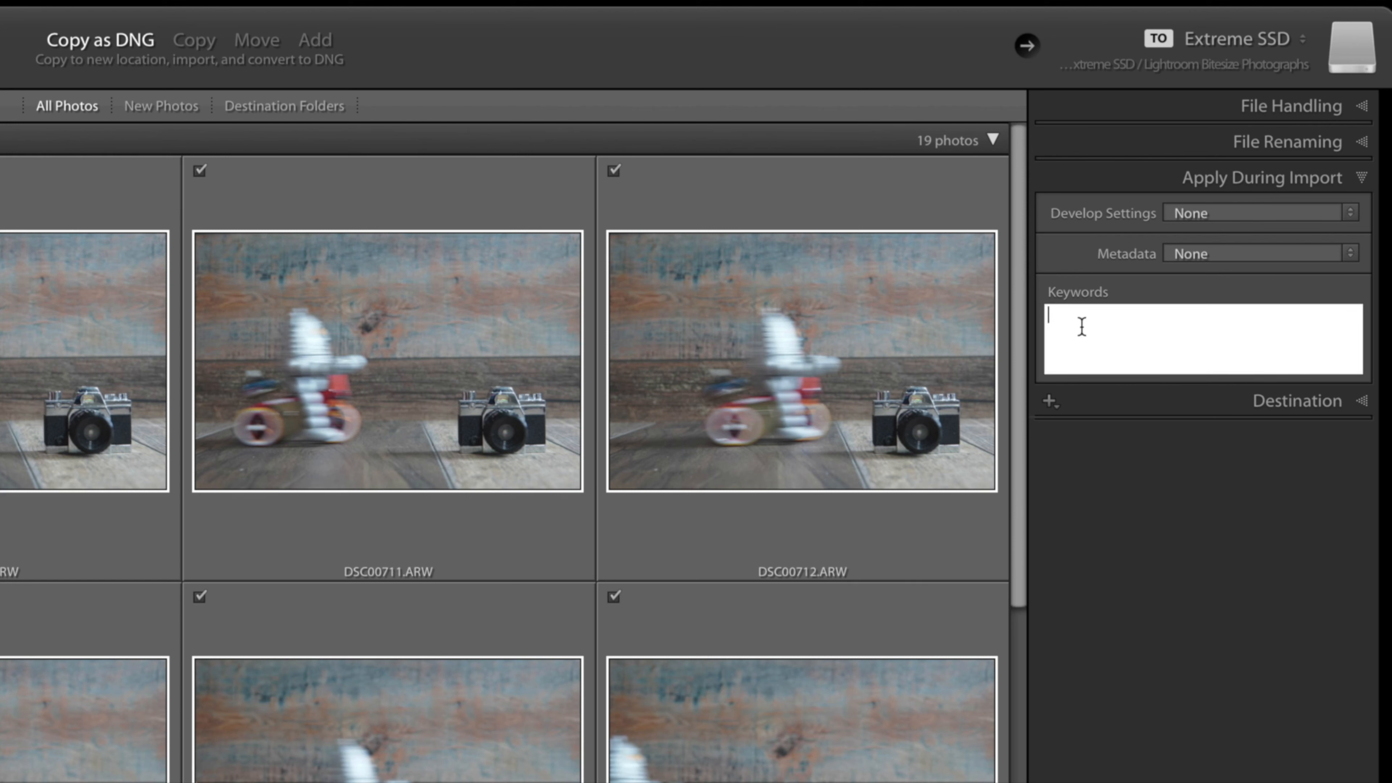
pyautogui.write('robots')
# Choose the Lightroom Bitesize Photographs folder on Extreme SSD as the import destination
pyautogui.click(1297, 400)
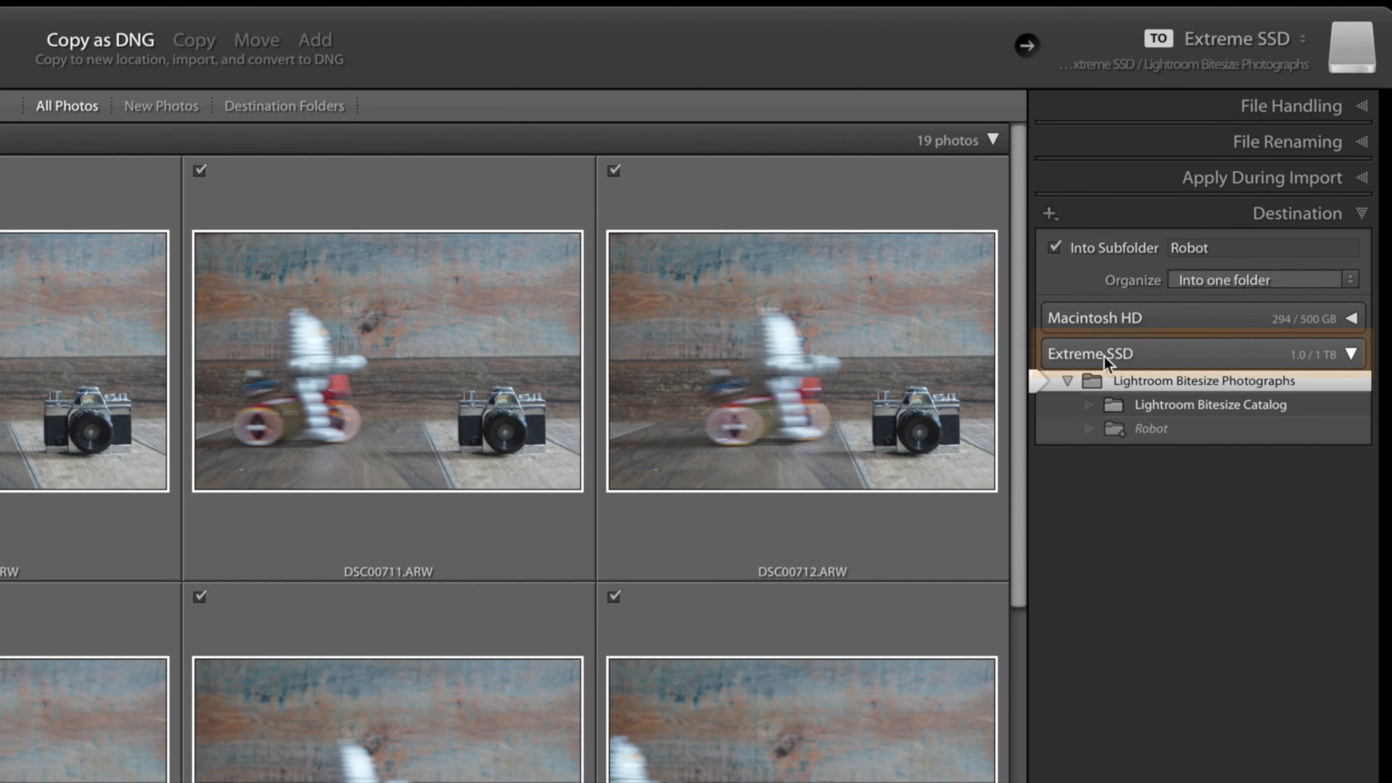
pyautogui.click(1084, 353)
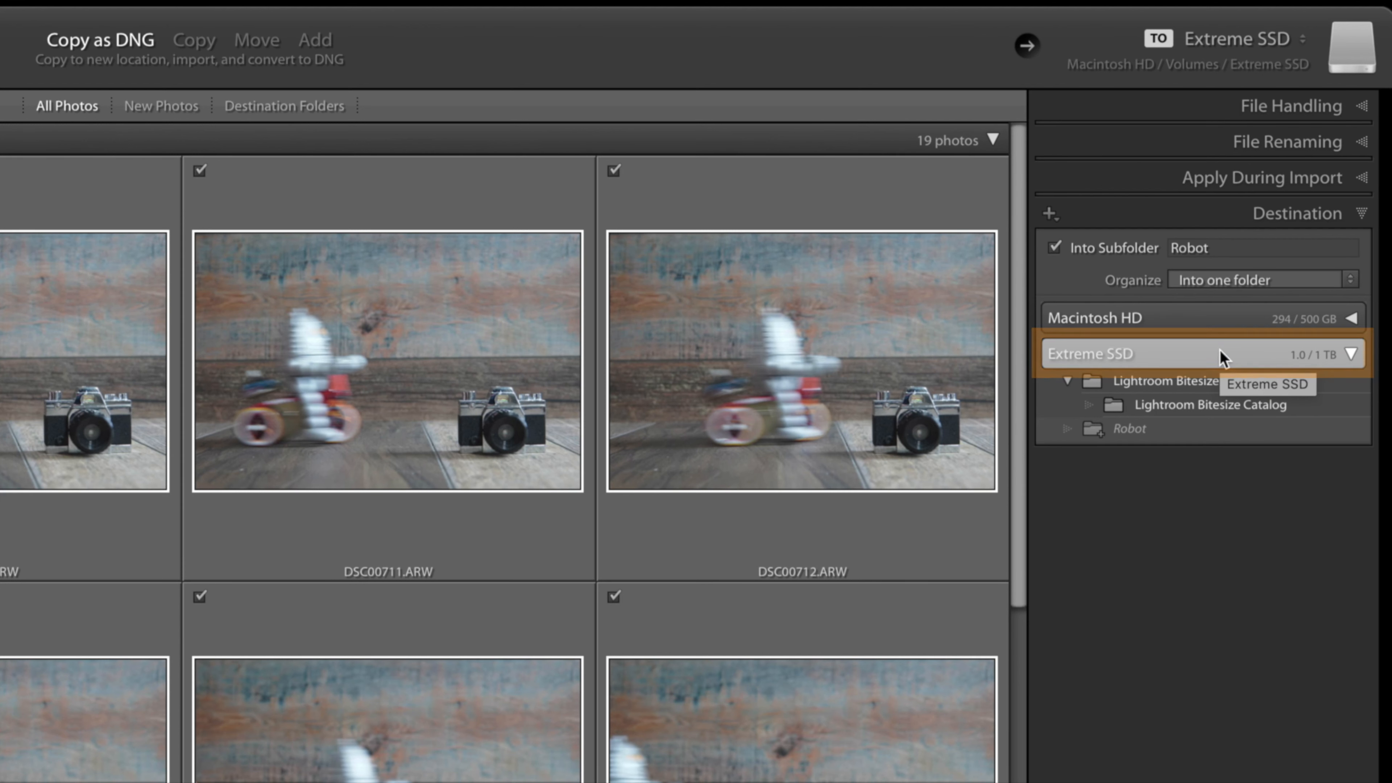
pyautogui.click(1172, 386)
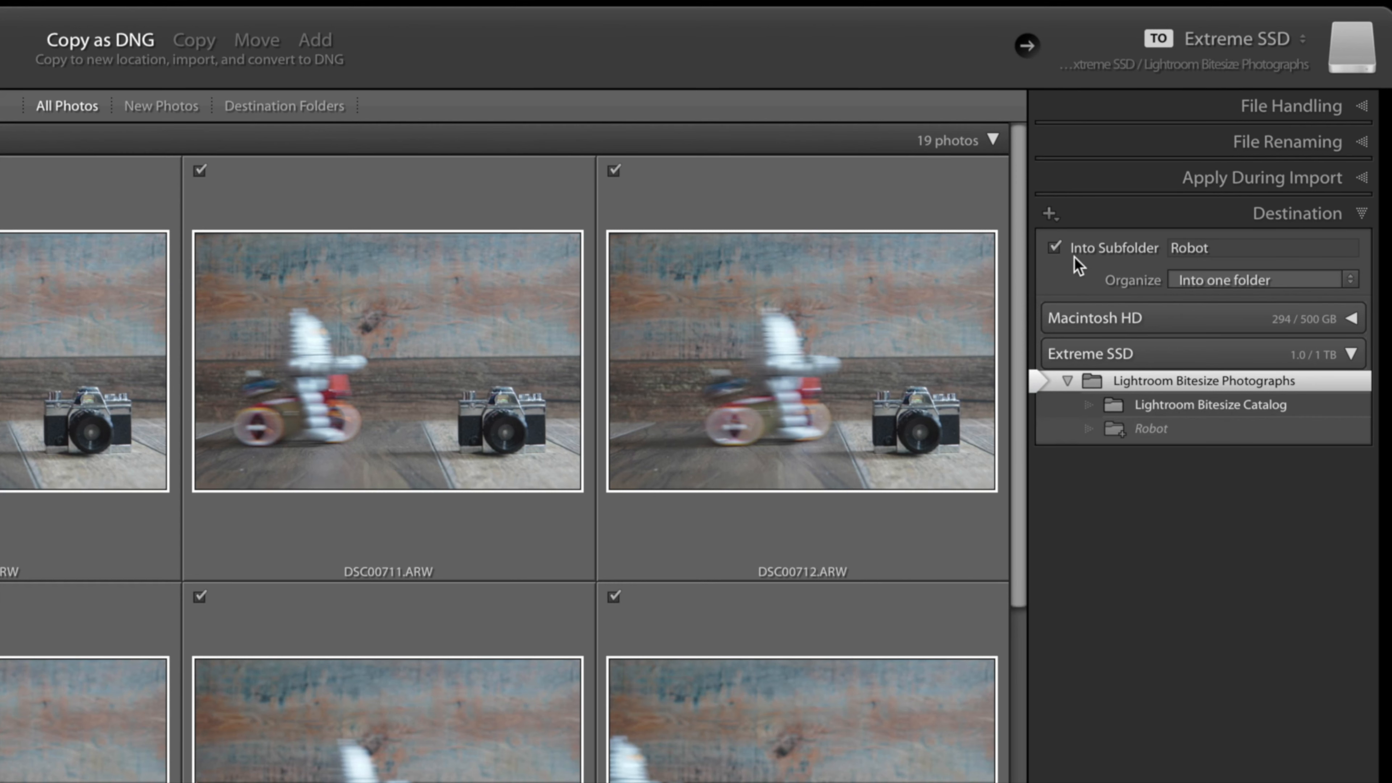
# Turn off the Into Subfolder option and organize the imported photos by original folders
pyautogui.click(1055, 248)
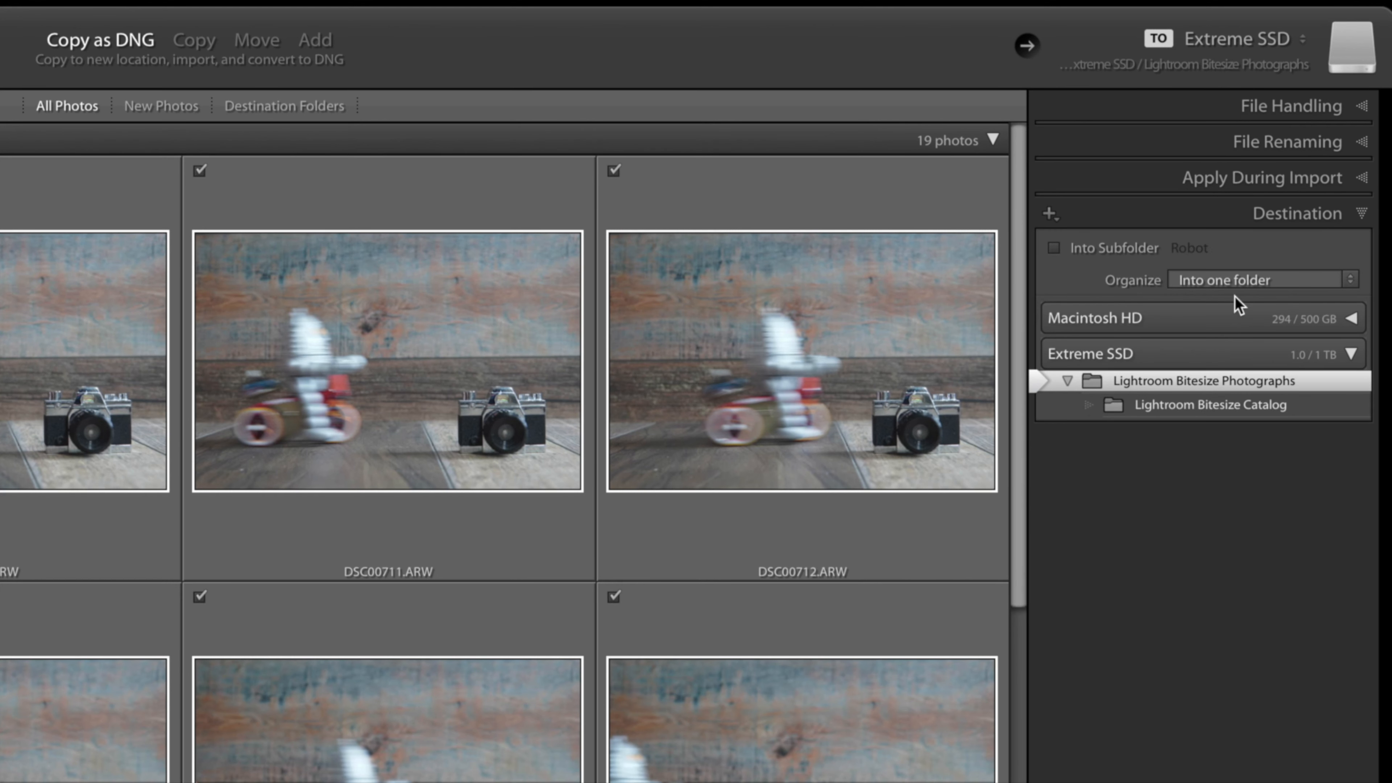
pyautogui.click(1232, 280)
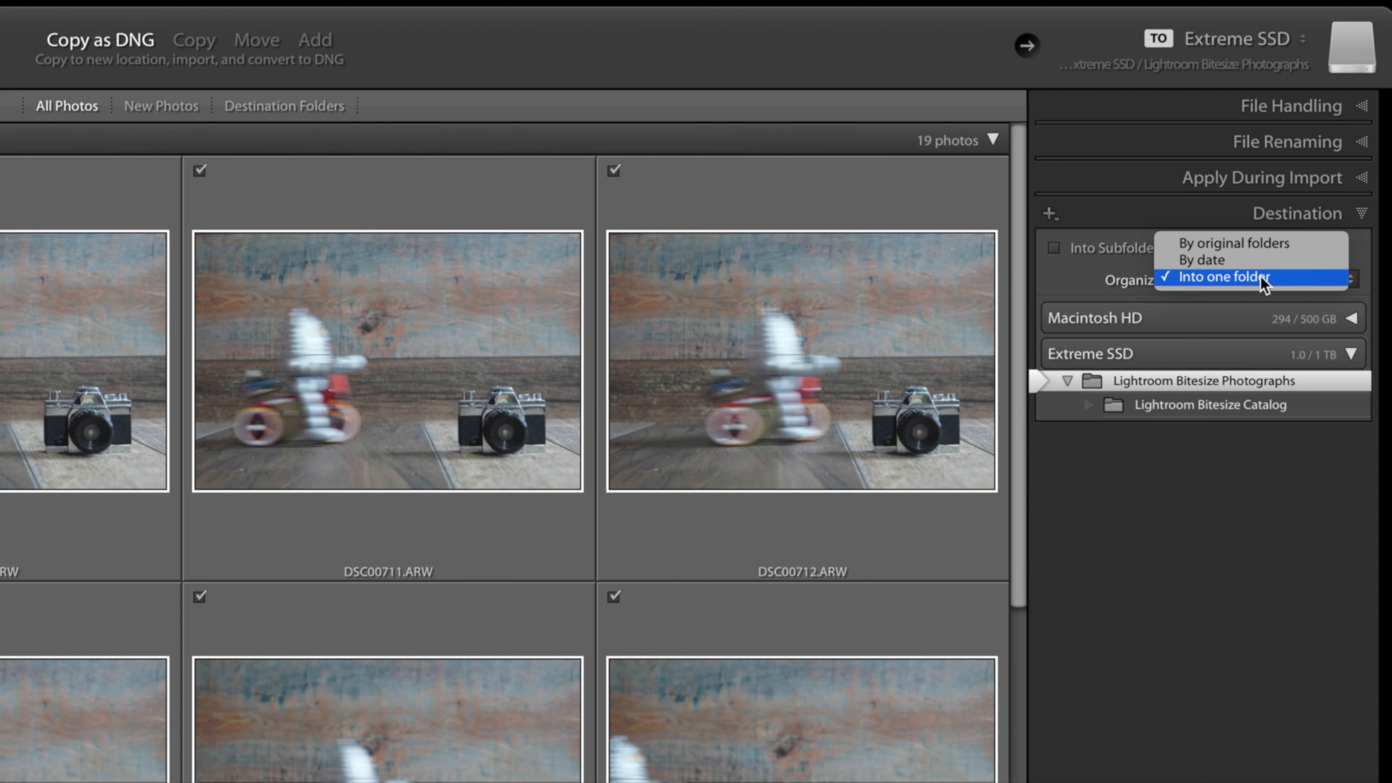
pyautogui.click(1248, 254)
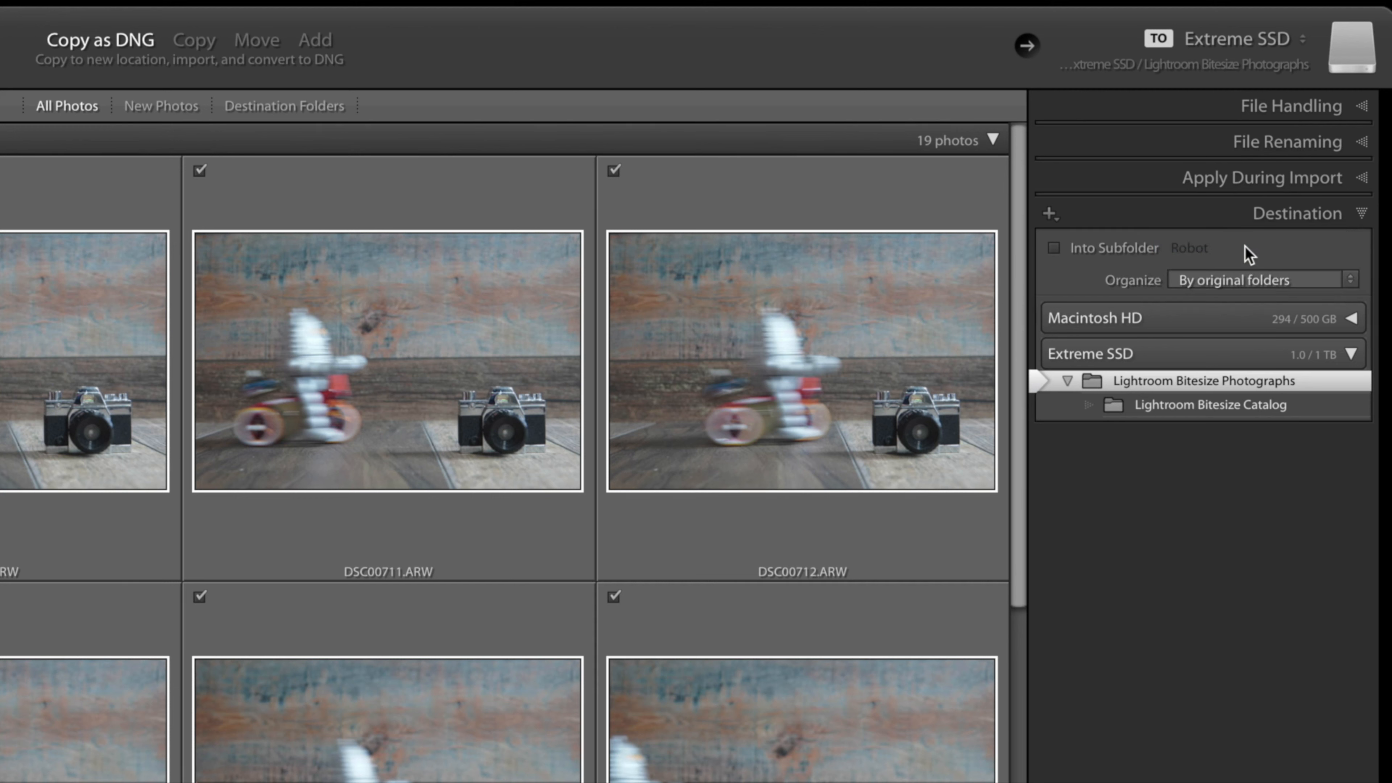
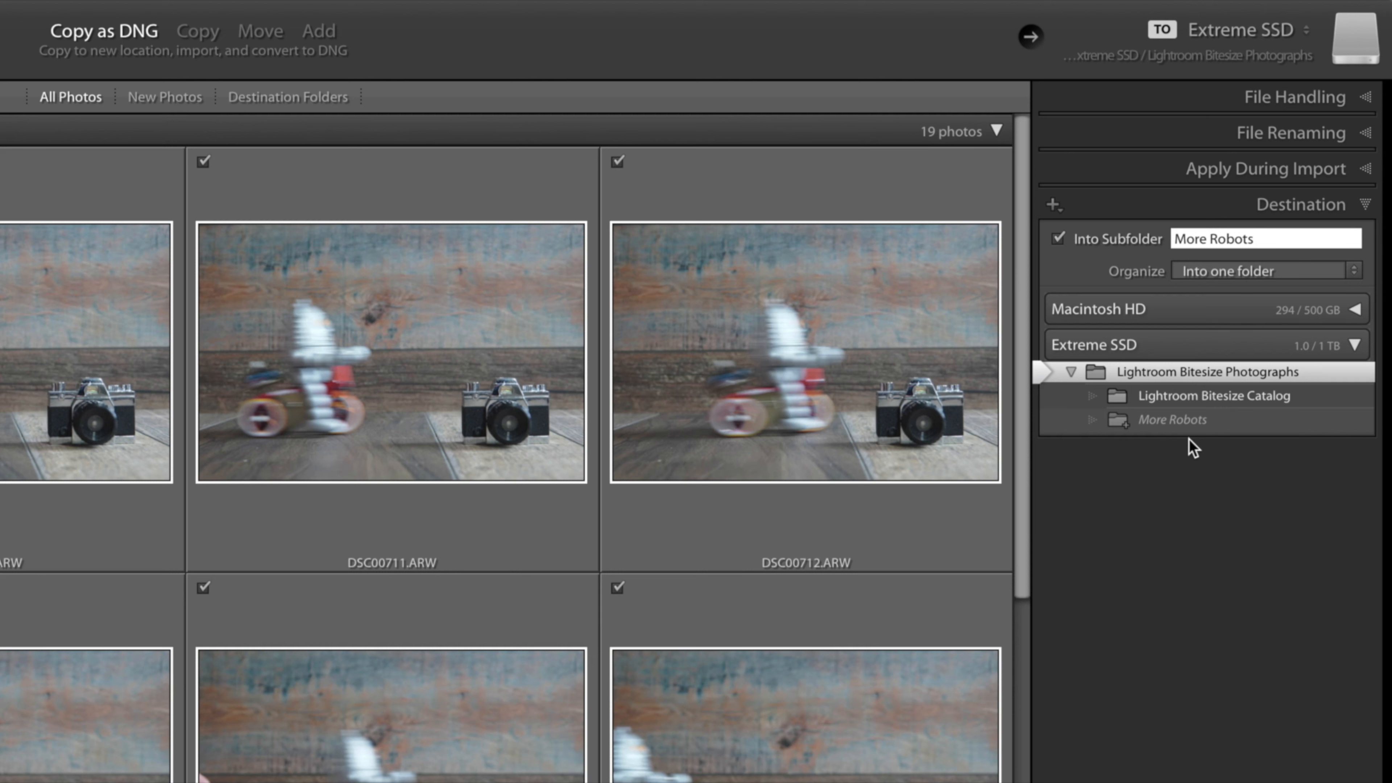
# Import the photos as DNG, organized into one folder, and close the conversion notice
pyautogui.click(1254, 272)
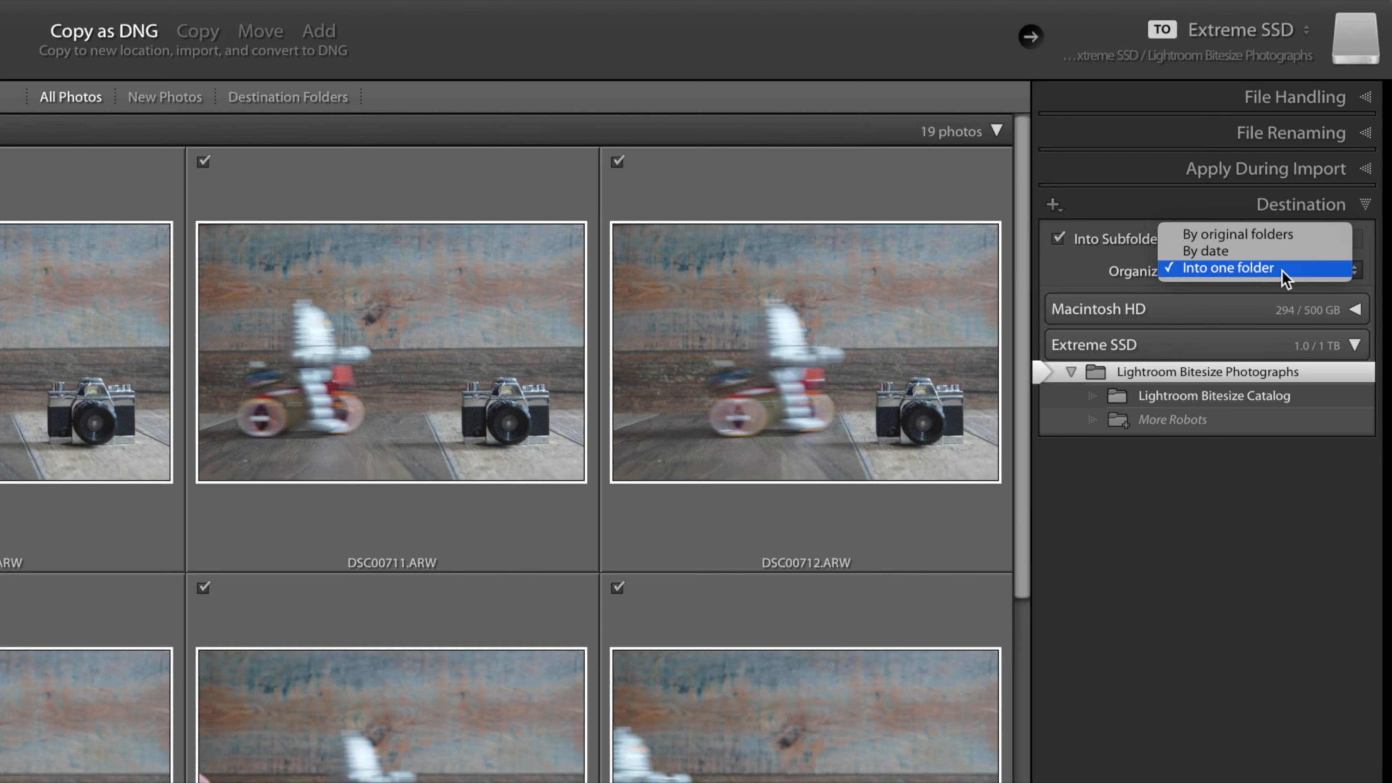
pyautogui.click(1309, 269)
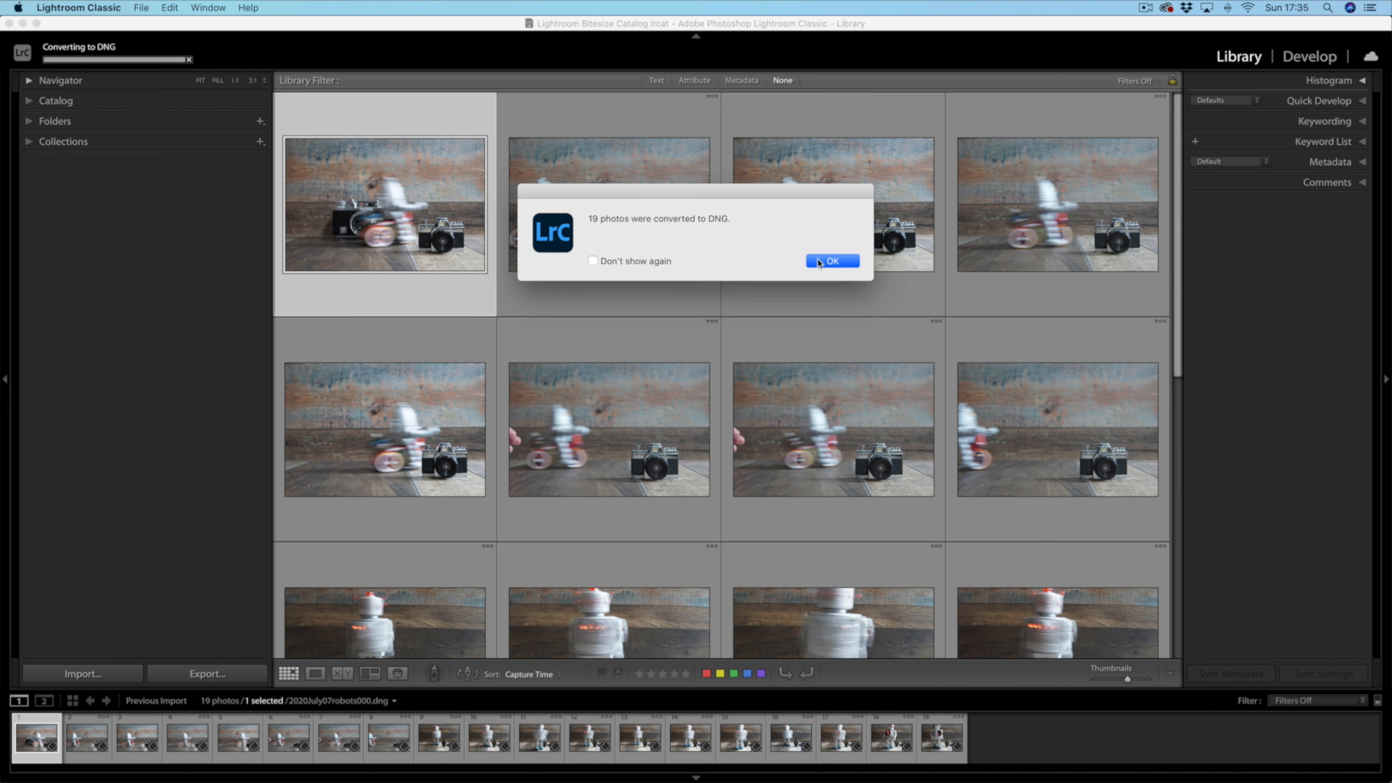
pyautogui.click(822, 260)
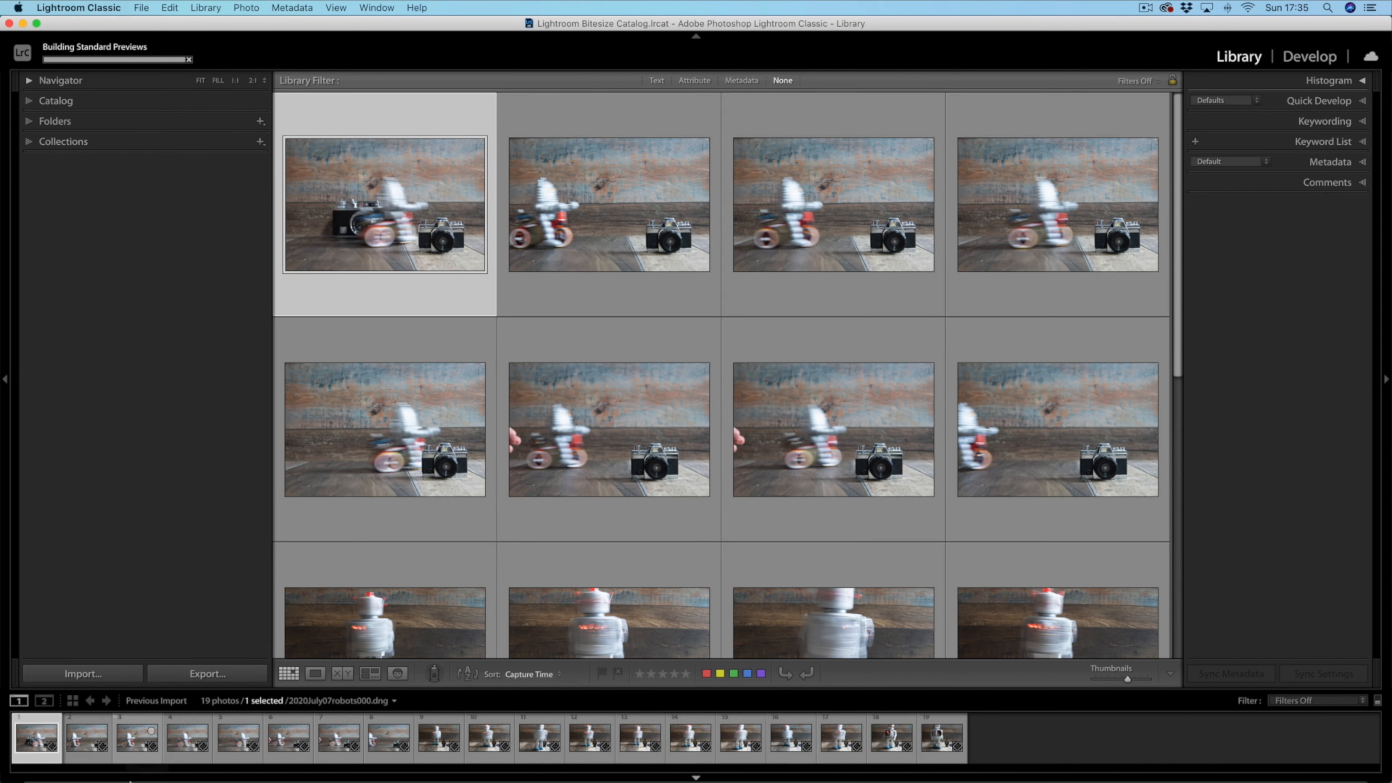
# Switch to Finder and check the original ARW files in the Robots folder inside Pictures
pyautogui.moveTo(109, 778)
pyautogui.click(31, 751)
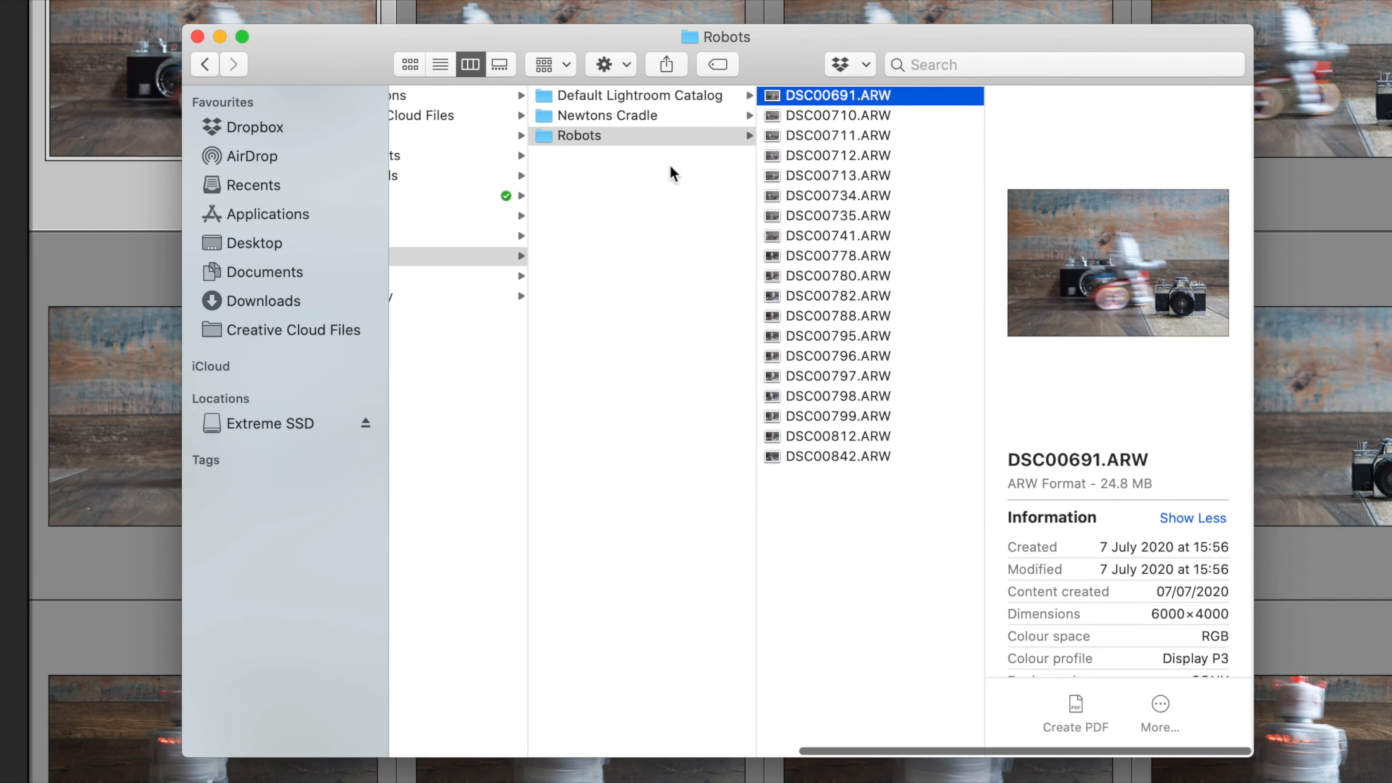
pyautogui.hscroll(-3, 609, 110)
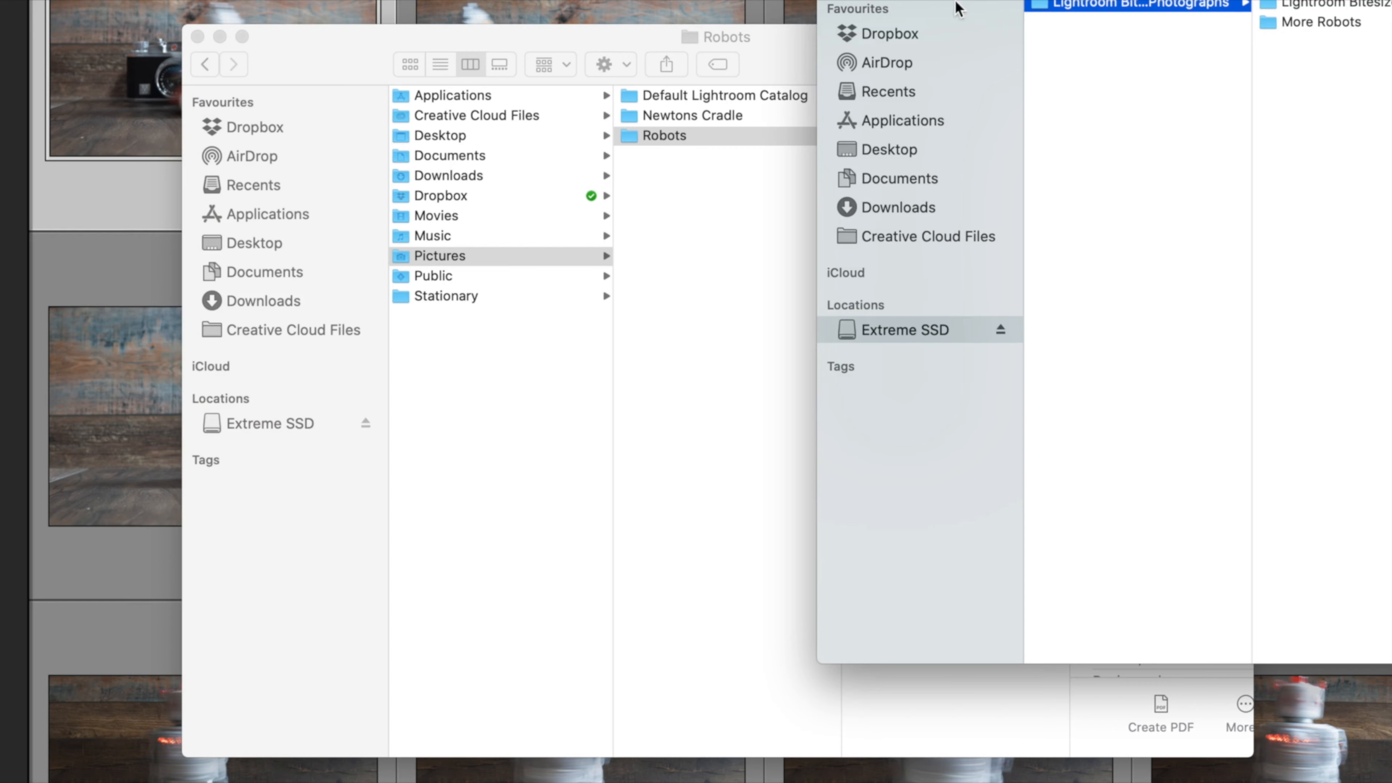
# Open Lightroom Bitesize Photographs > More Robots on Extreme SSD to check the DNG files, and move the original Robots folder window aside
pyautogui.moveTo(968, 0); pyautogui.dragTo(333, 49)
pyautogui.click(244, 425)
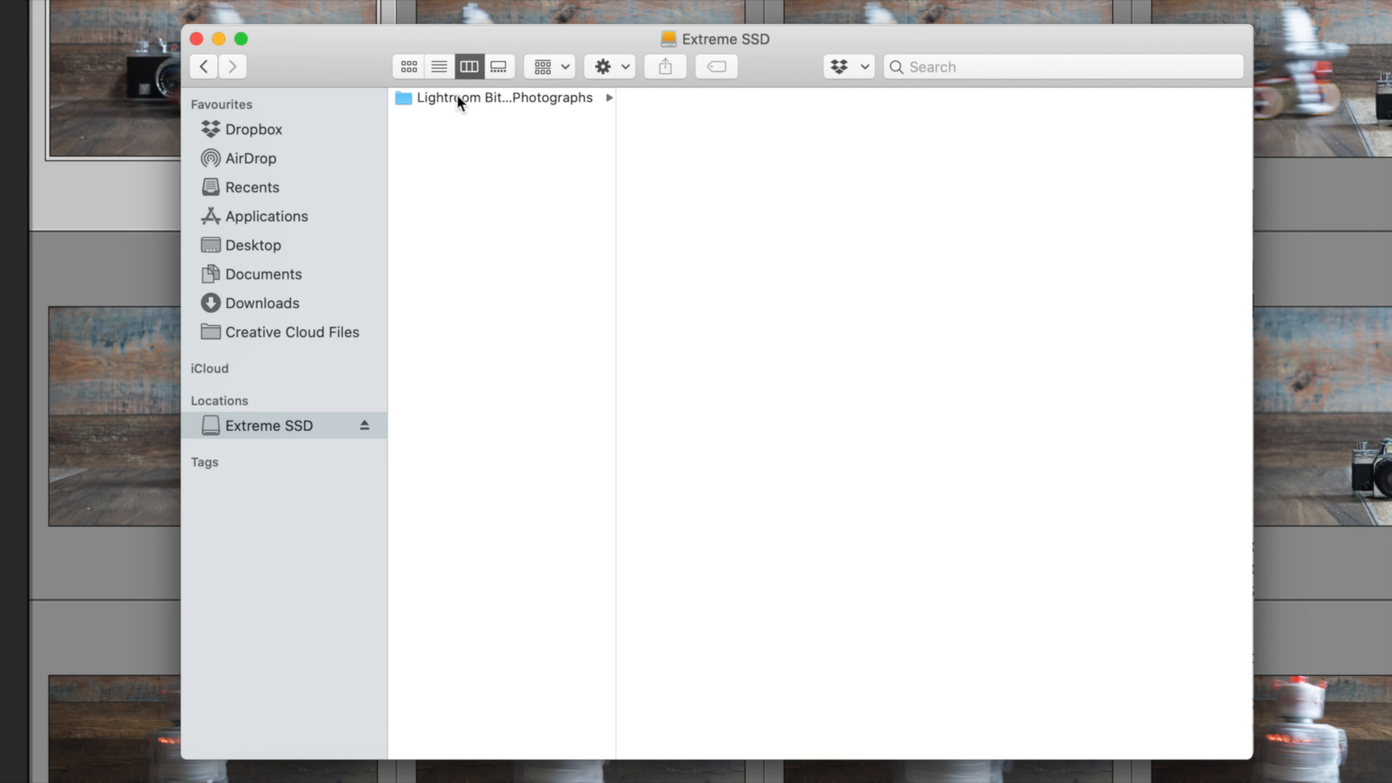
pyautogui.moveTo(615, 122); pyautogui.dragTo(715, 127)
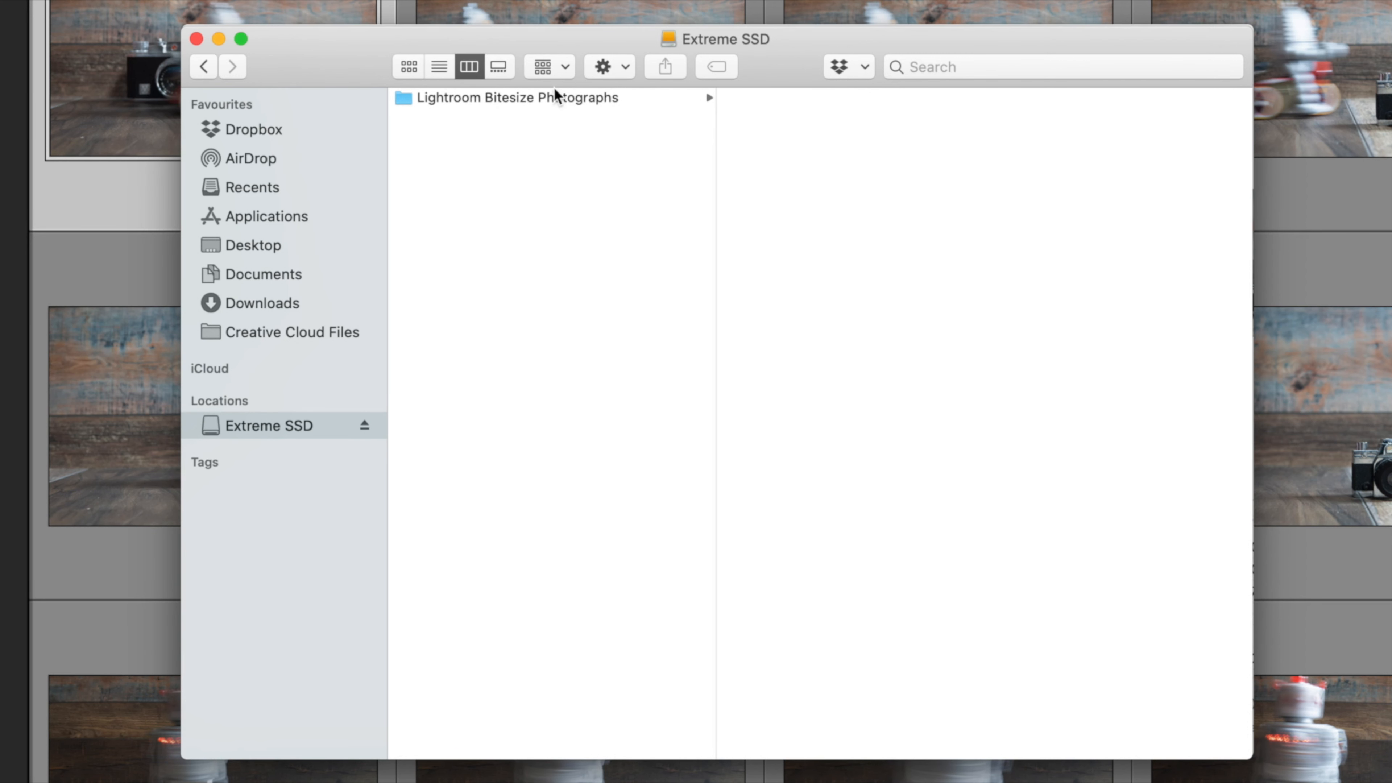
pyautogui.click(554, 99)
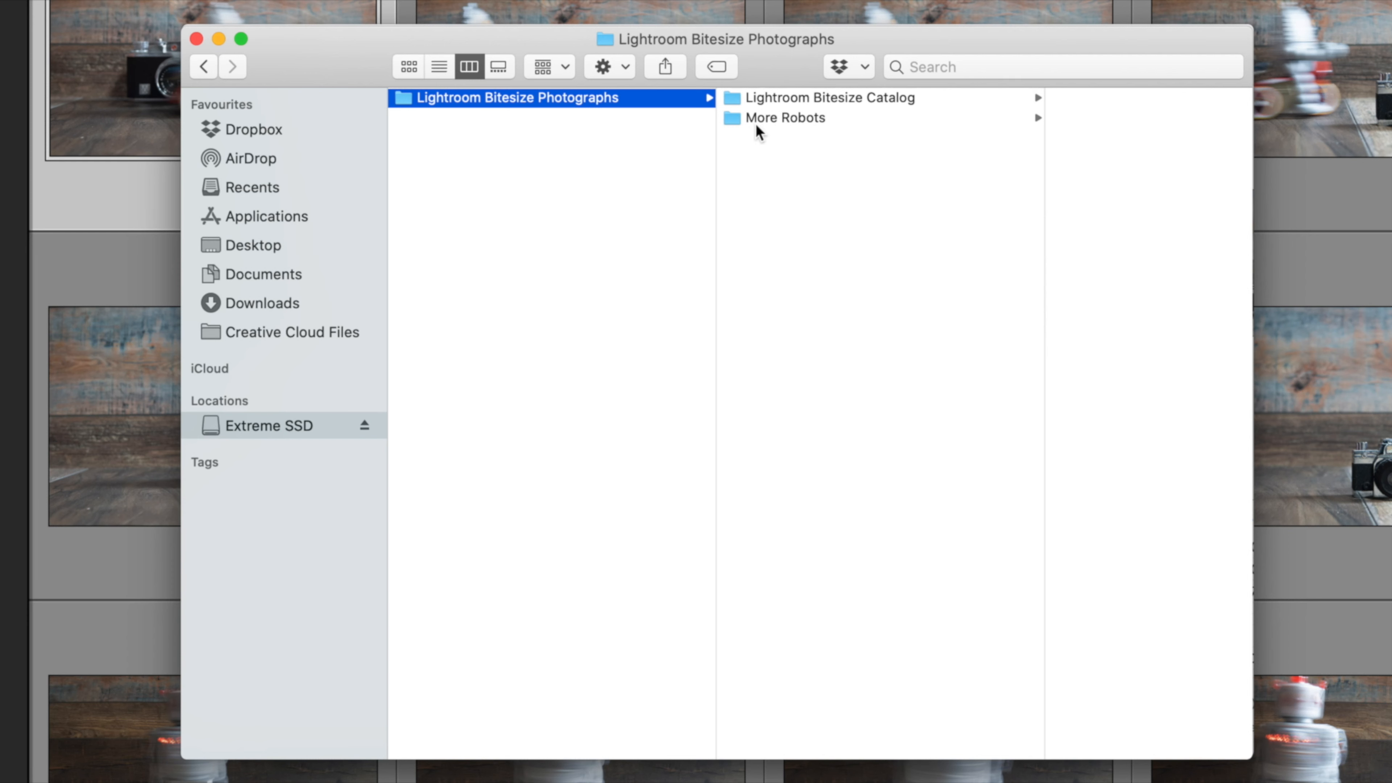
pyautogui.click(800, 118)
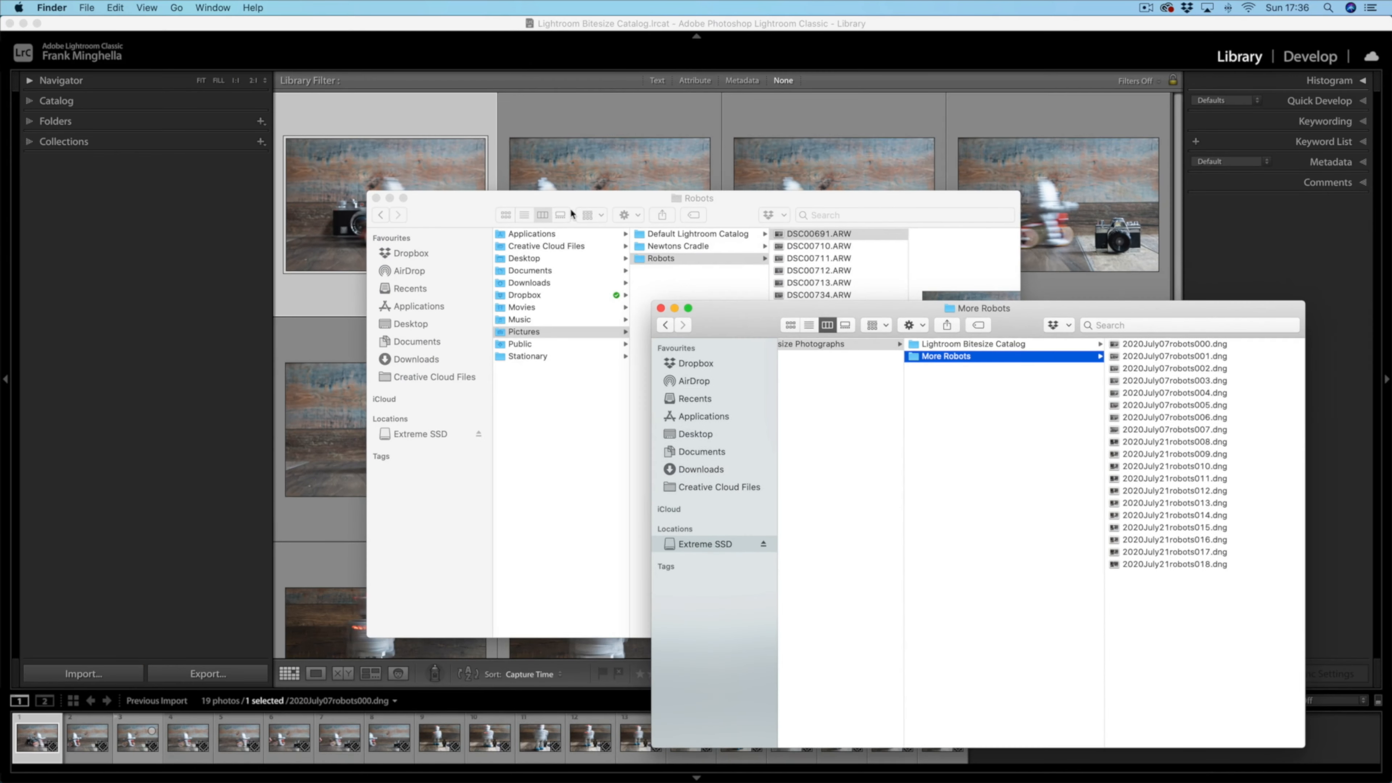
pyautogui.moveTo(564, 203); pyautogui.dragTo(246, 187)
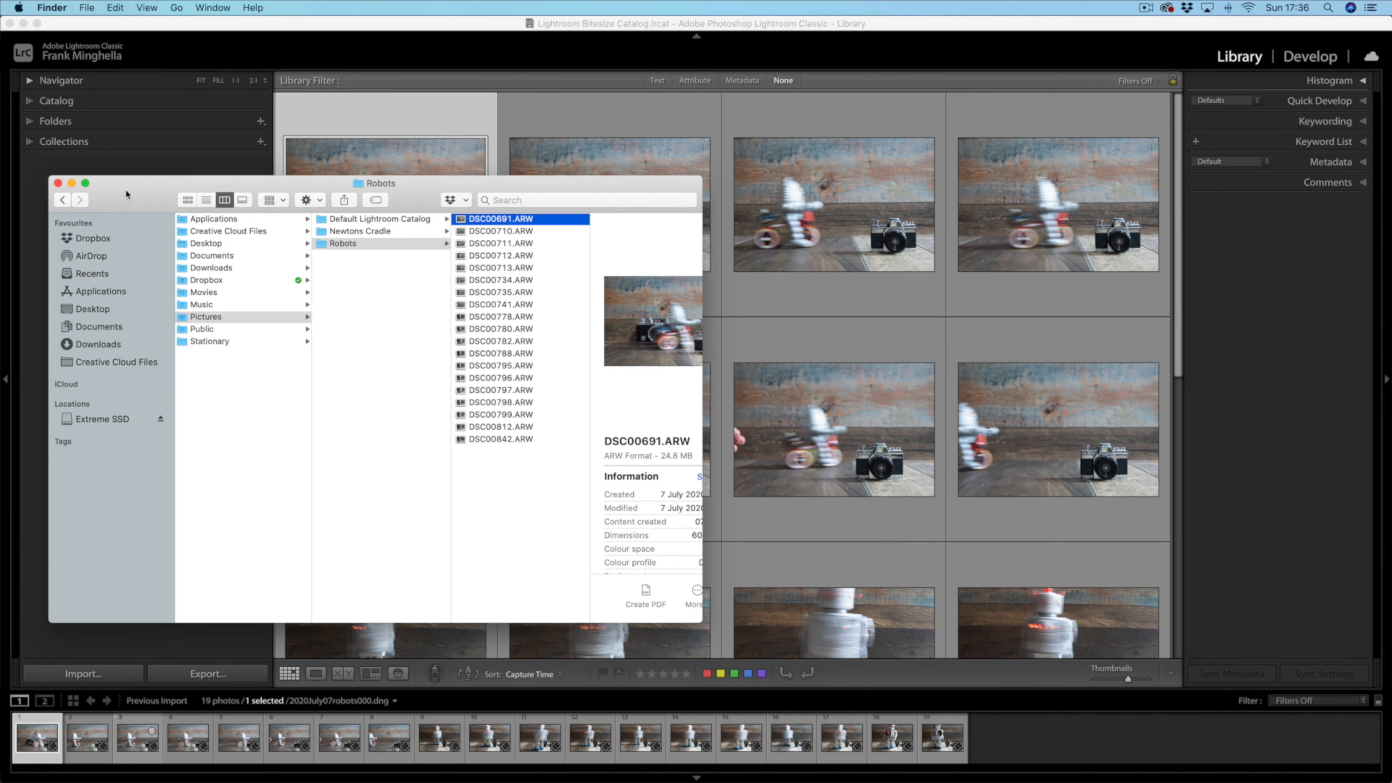
# Move the Robots Finder window aside, return to Lightroom, and check the imported folder on Extreme SSD in the Folders list
pyautogui.moveTo(126, 194); pyautogui.dragTo(439, 211)
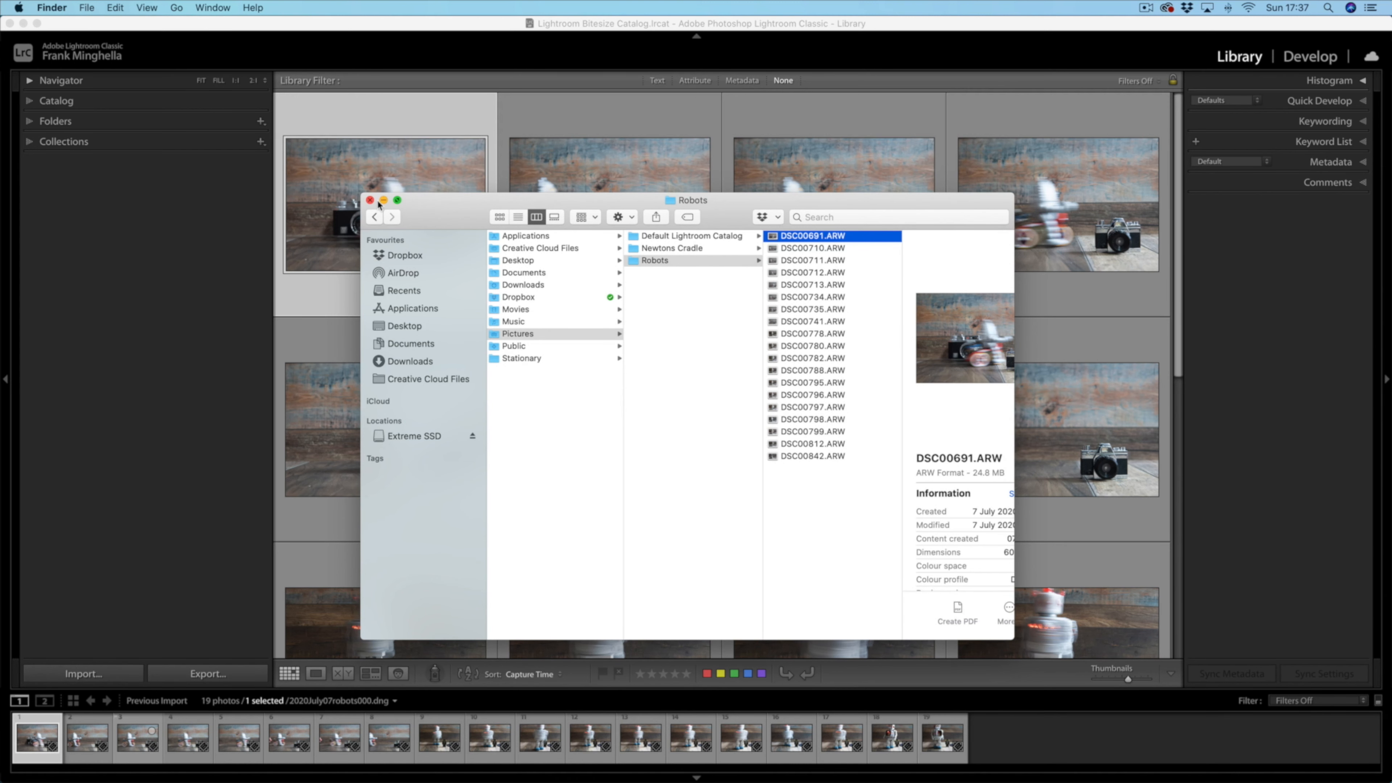
pyautogui.click(231, 188)
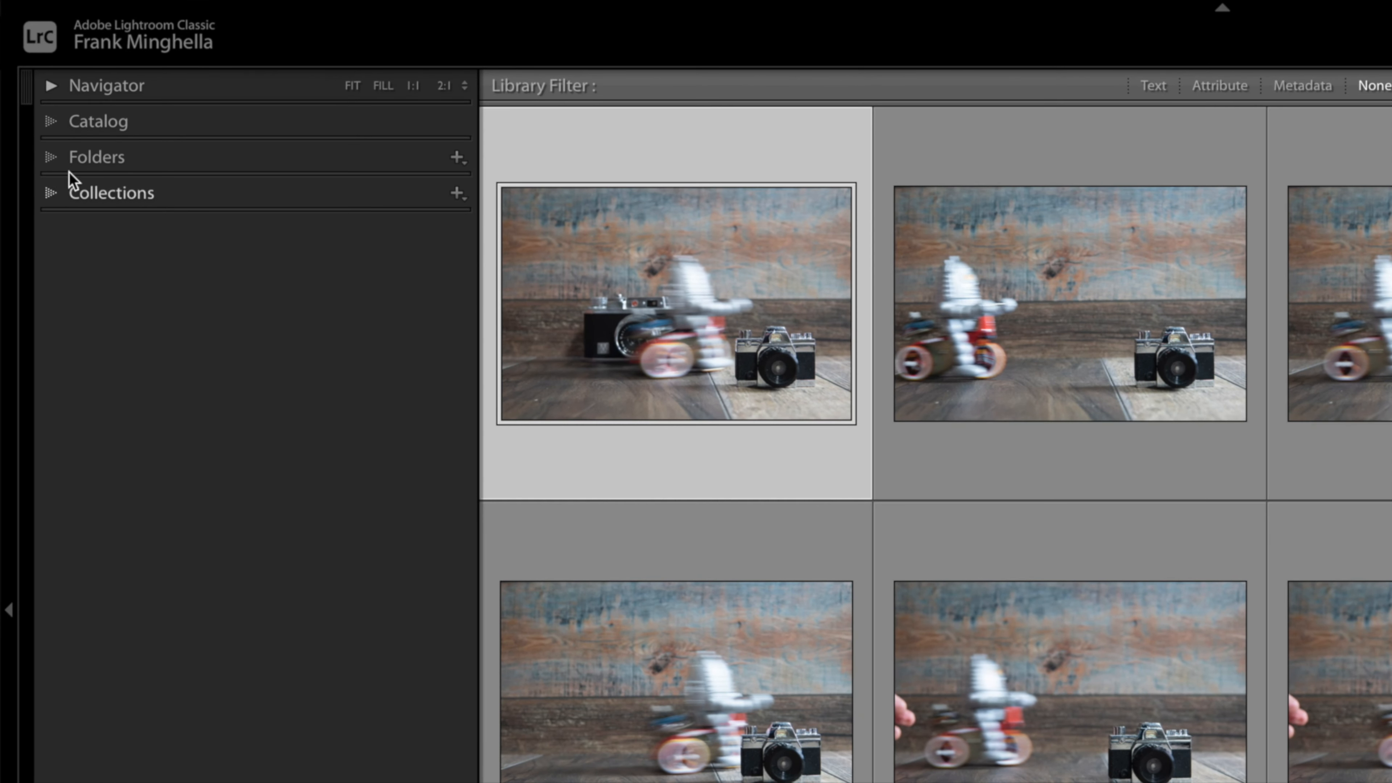
pyautogui.click(50, 157)
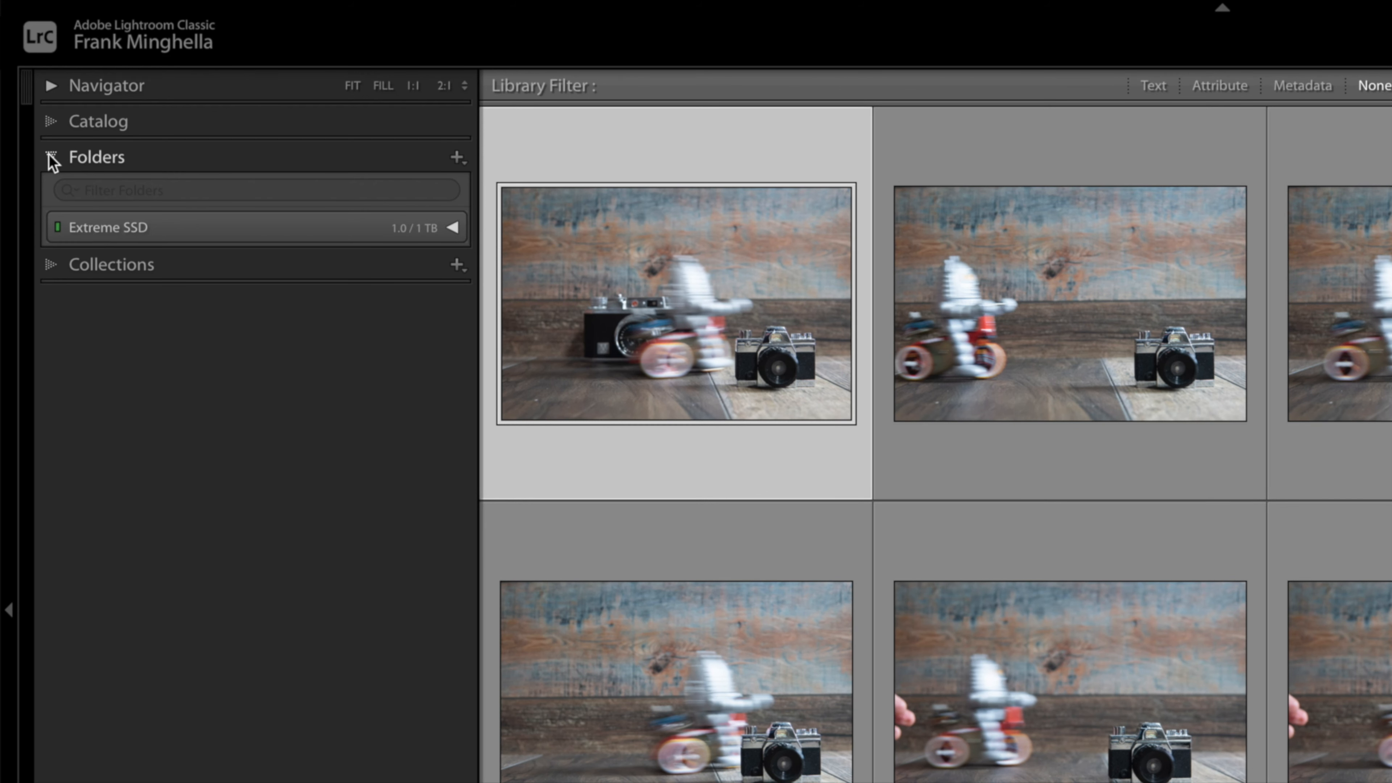
pyautogui.click(176, 230)
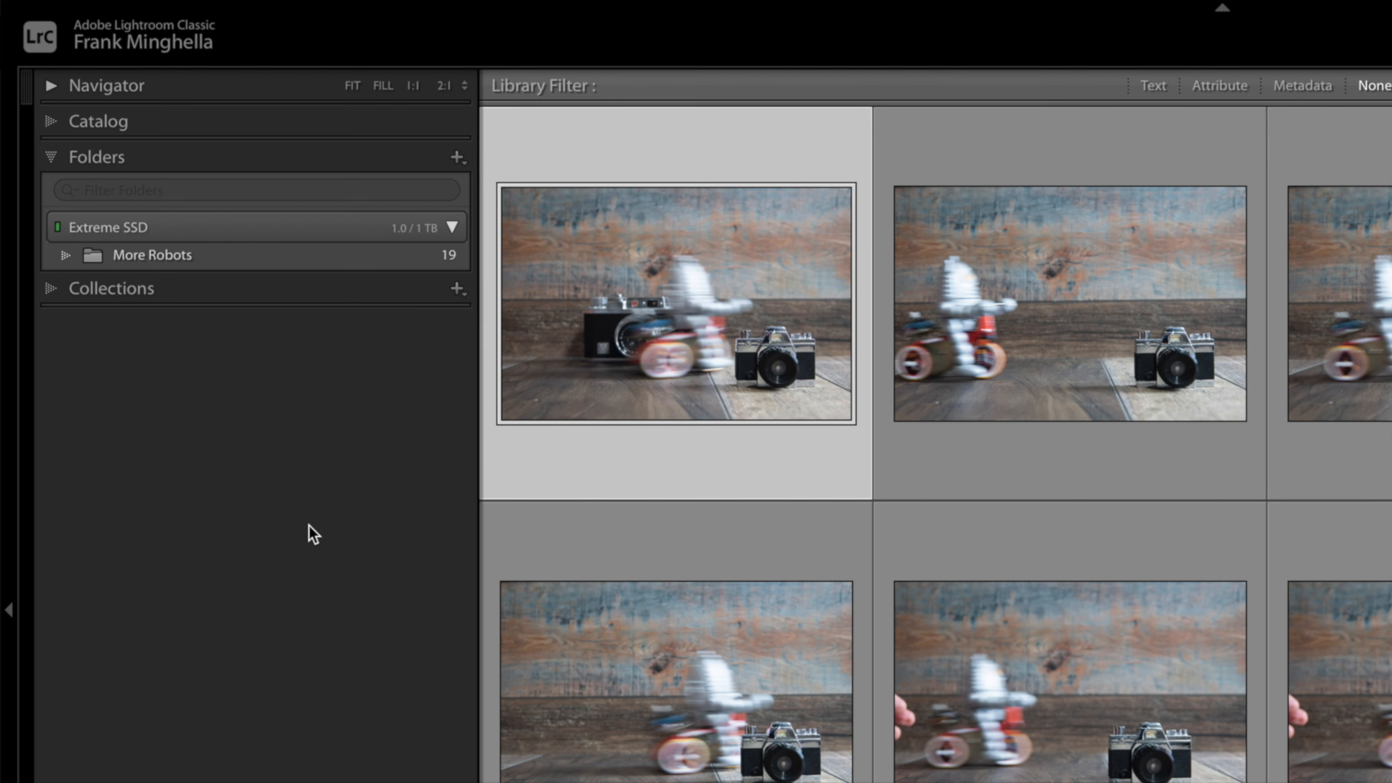
pyautogui.click(52, 159)
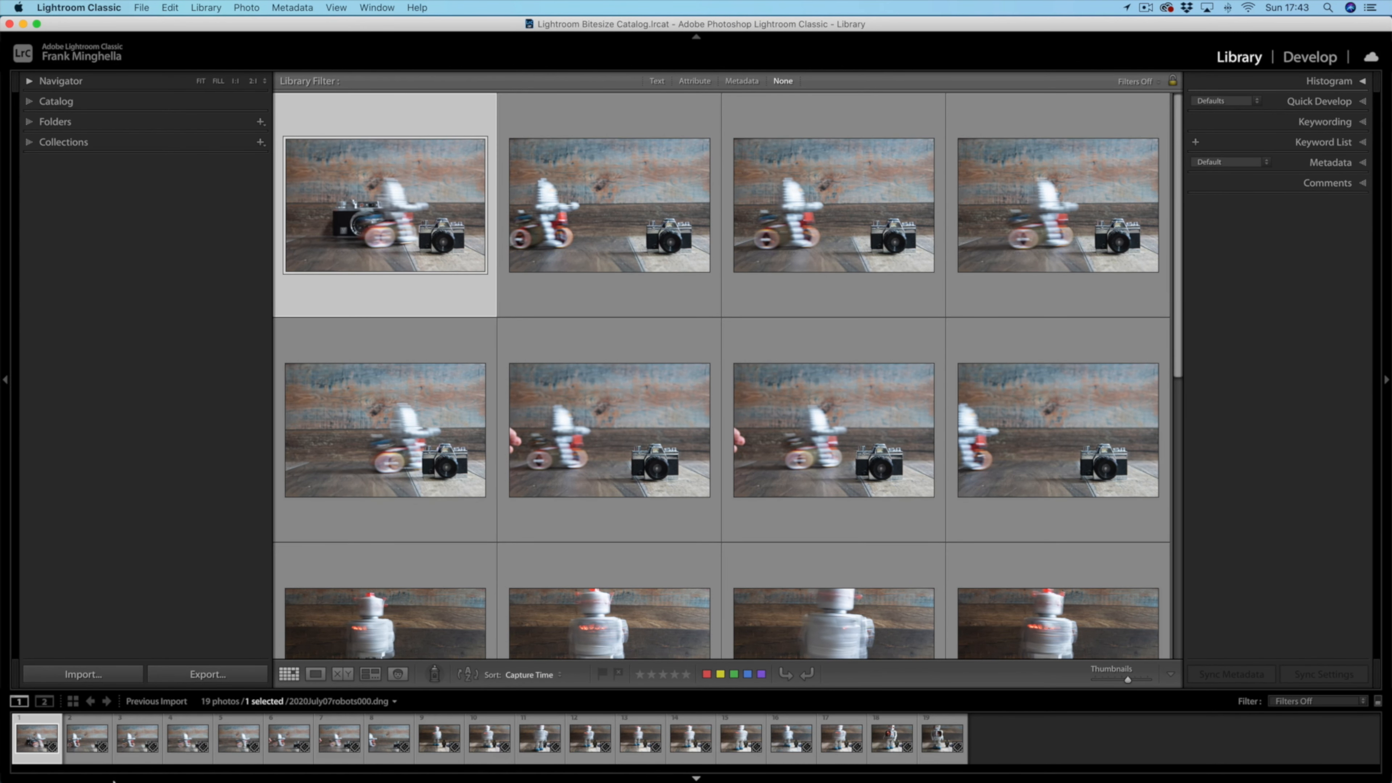
# Switch to Finder, select the Newtons Cradle folder in Pictures, and bring it into Lightroom for import
pyautogui.click(28, 747)
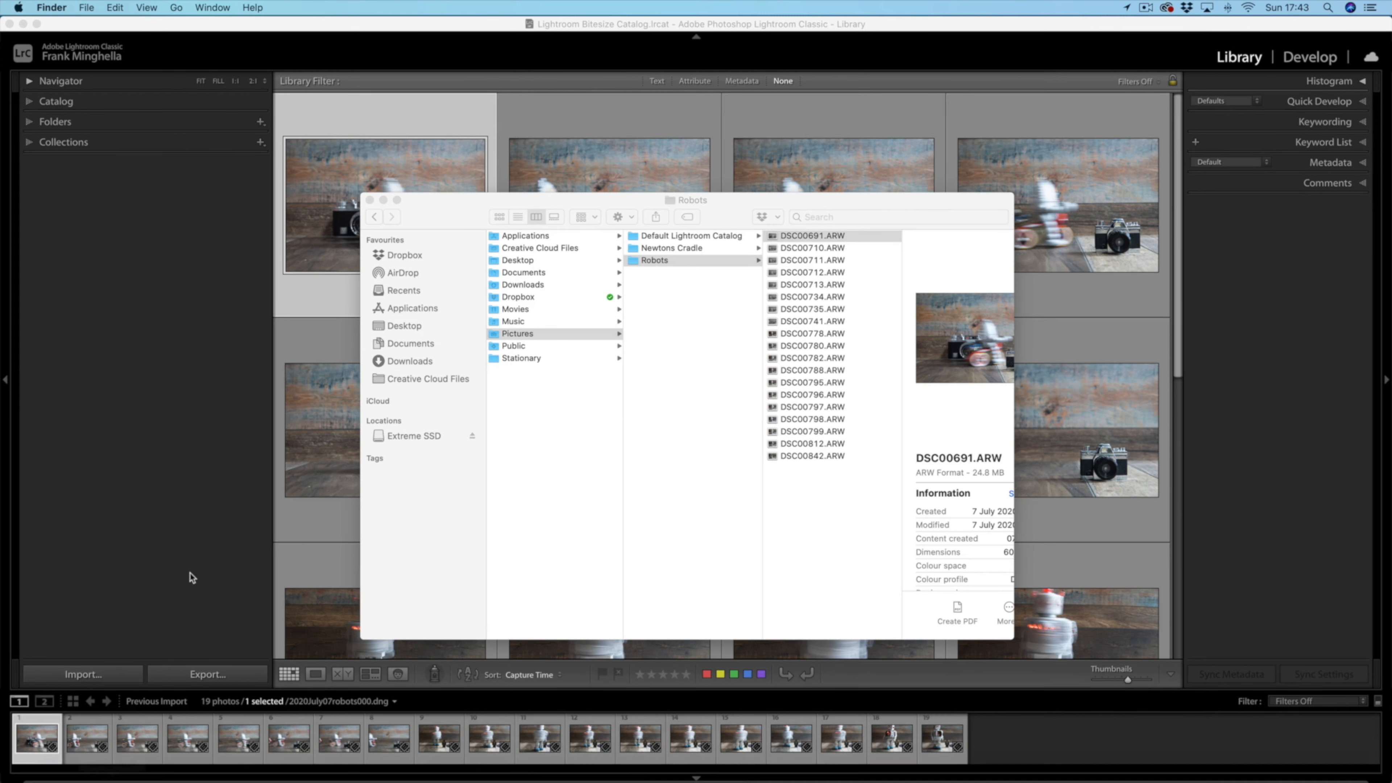
pyautogui.hscroll(3, 670, 406)
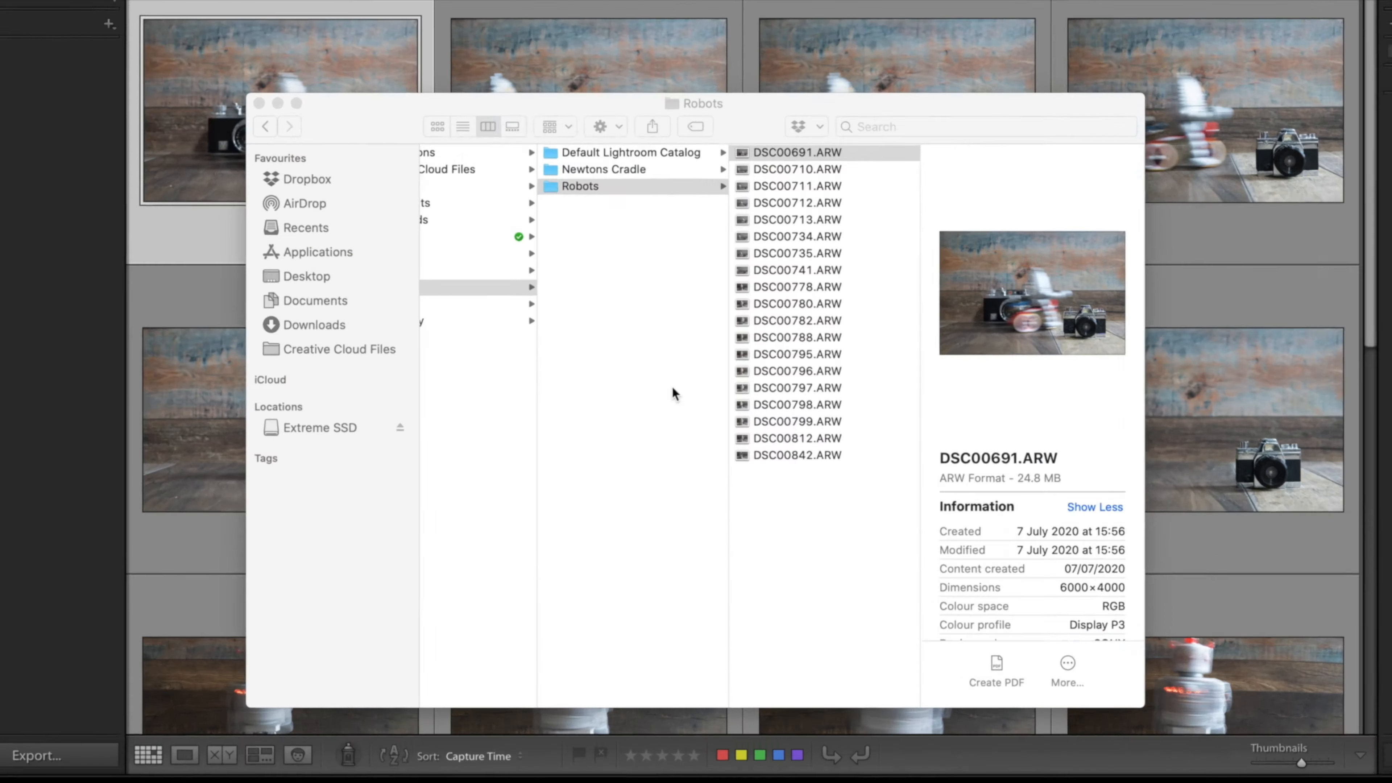
pyautogui.click(603, 169)
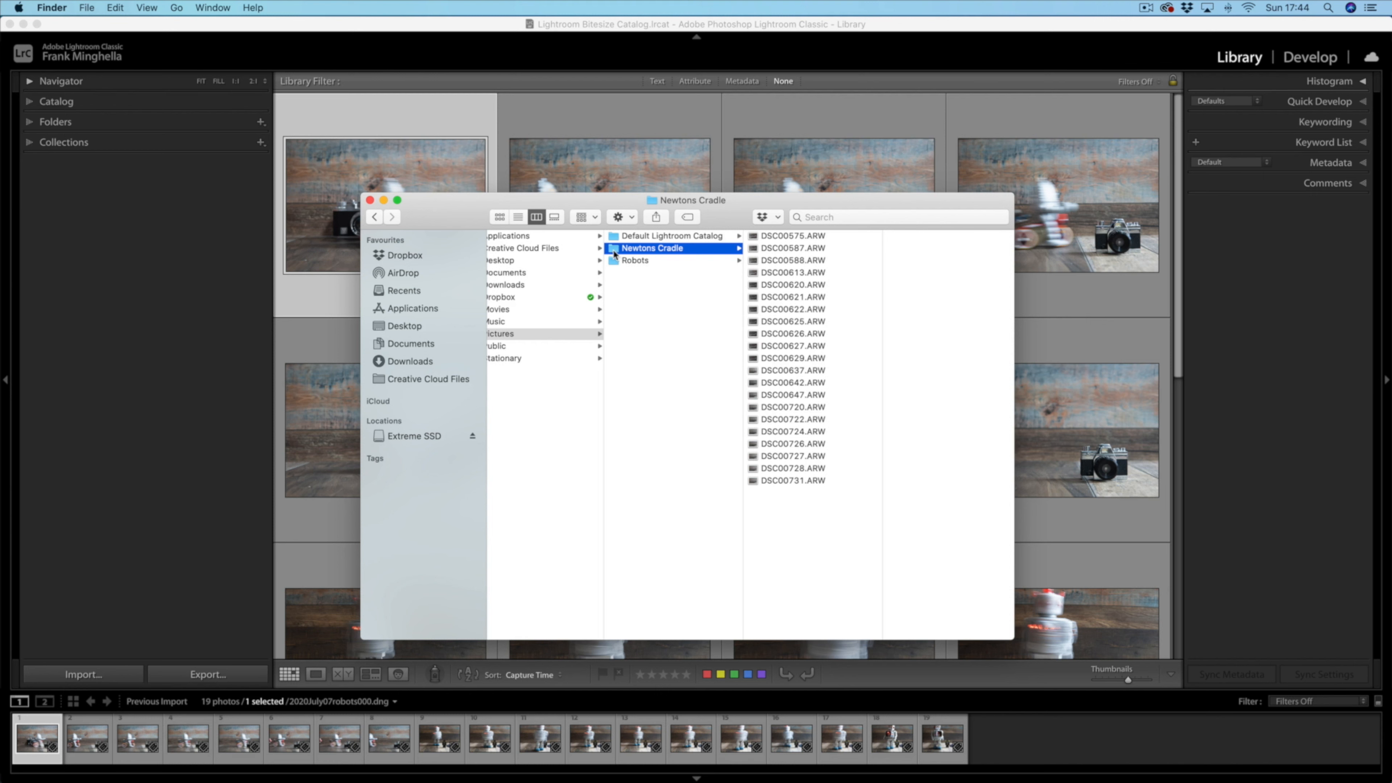
pyautogui.moveTo(614, 251); pyautogui.dragTo(661, 343)
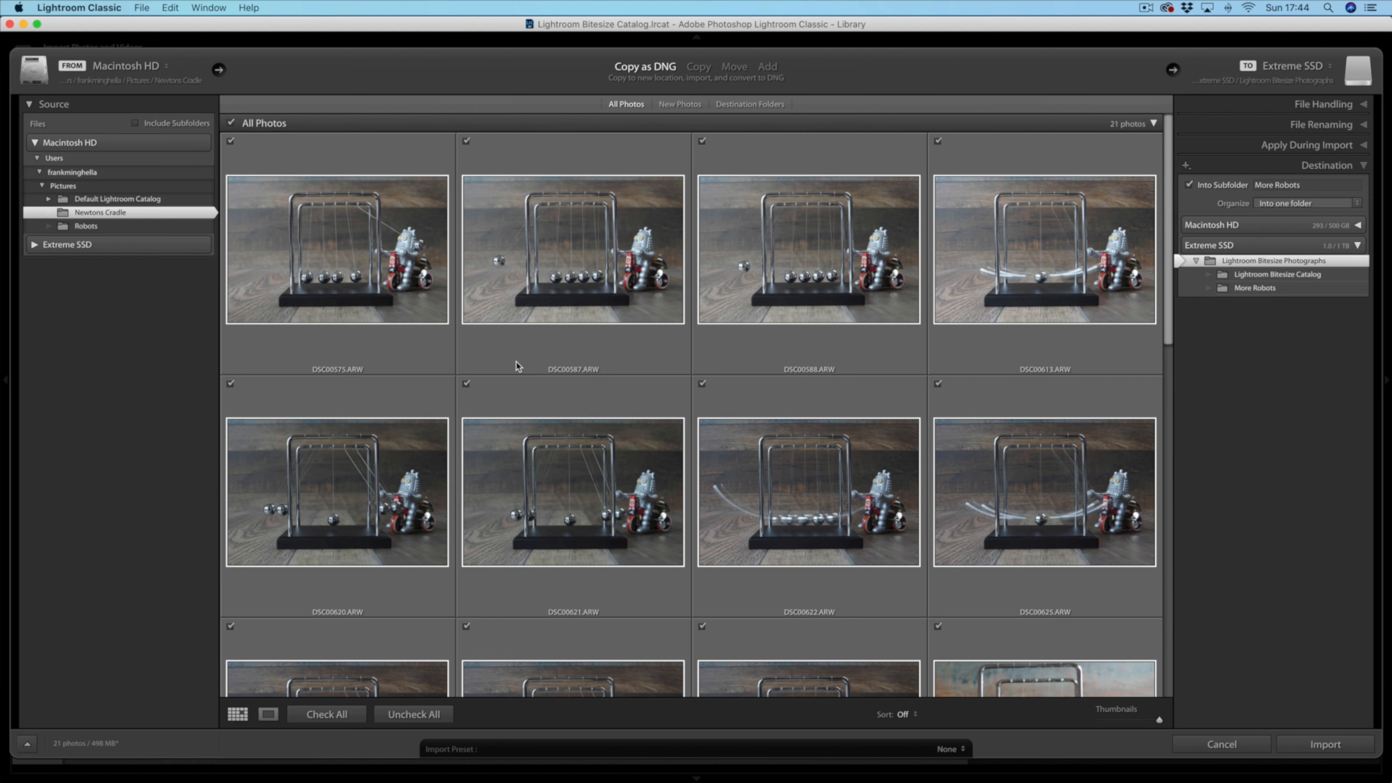
# Try excluding photos DSC00587 and DSC00588 from the import, and include both again
pyautogui.moveTo(518, 366)
pyautogui.click(466, 141)
pyautogui.click(702, 141)
pyautogui.click(702, 141)
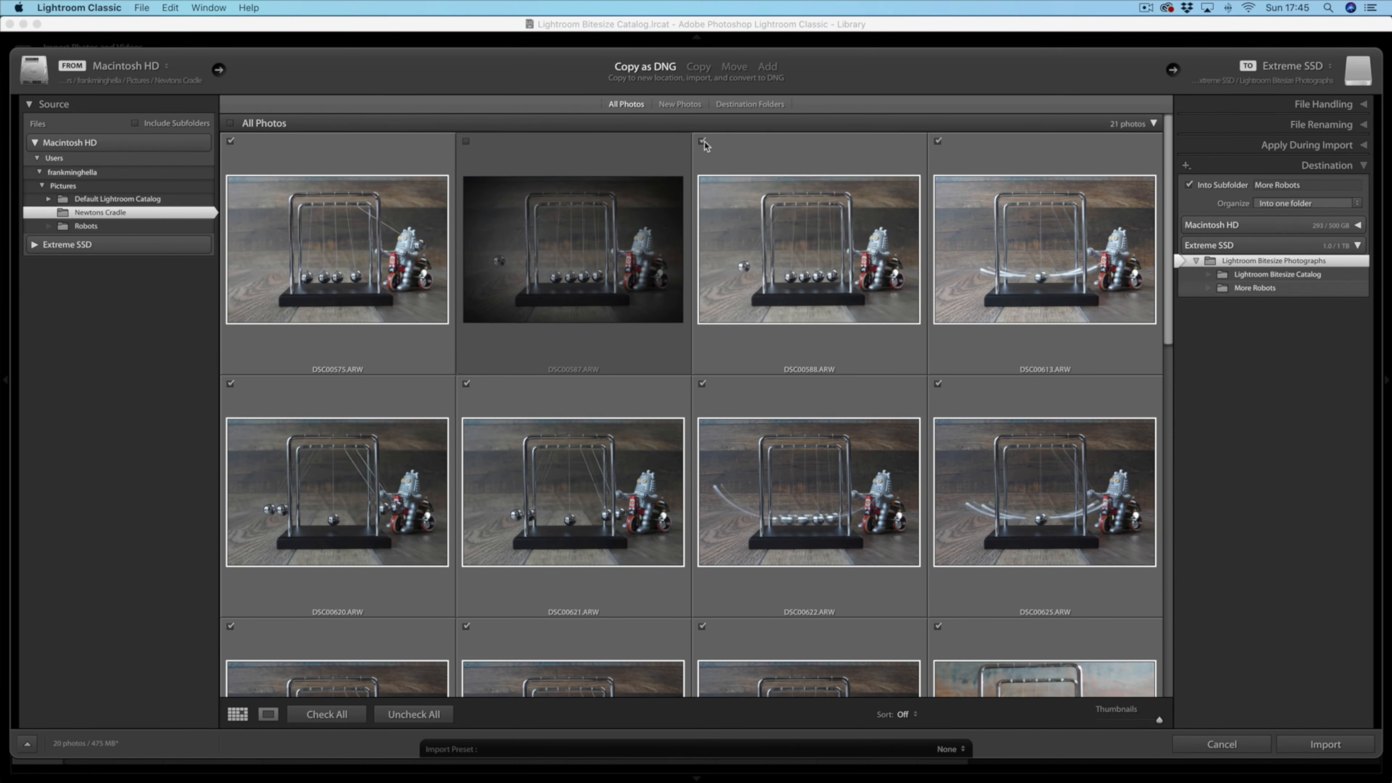
pyautogui.click(465, 141)
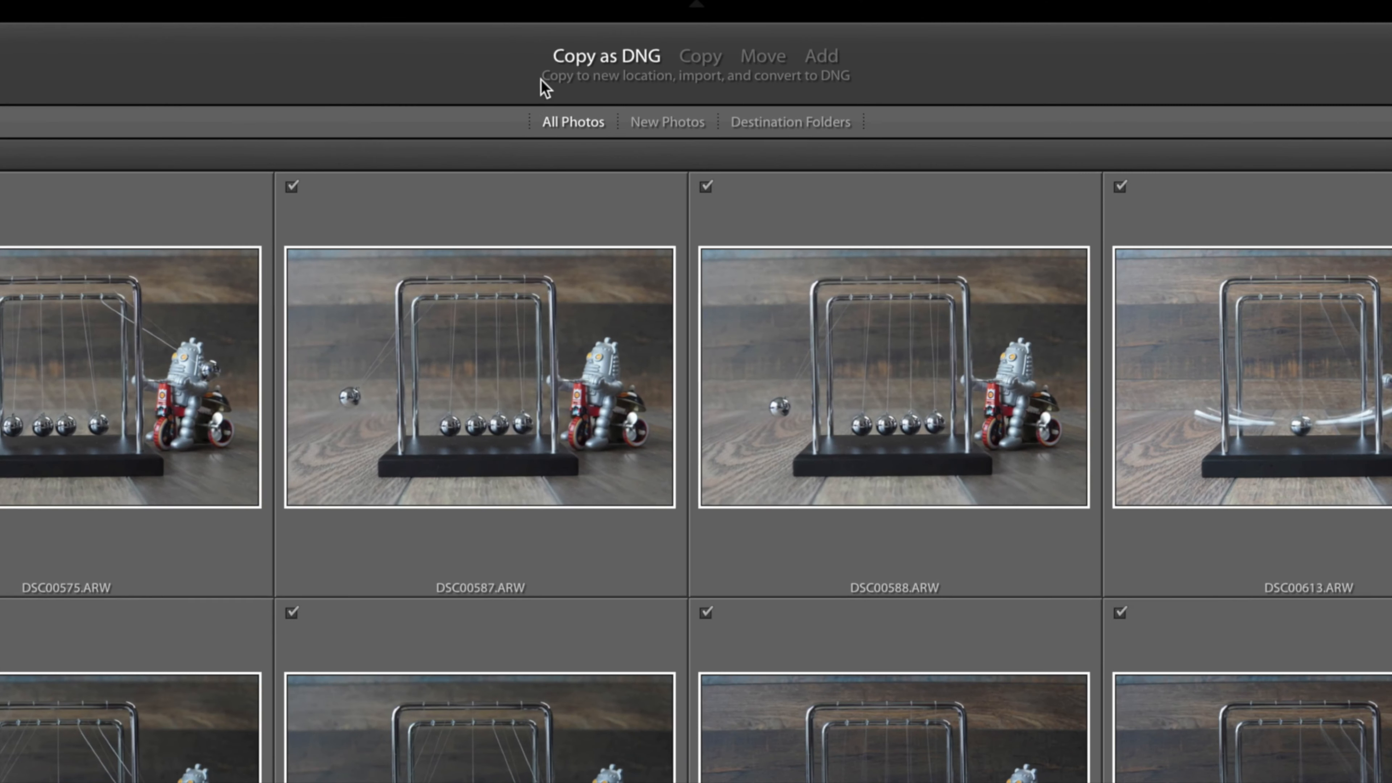
# Set the import method to Move and organize the photos by original folders
pyautogui.click(766, 62)
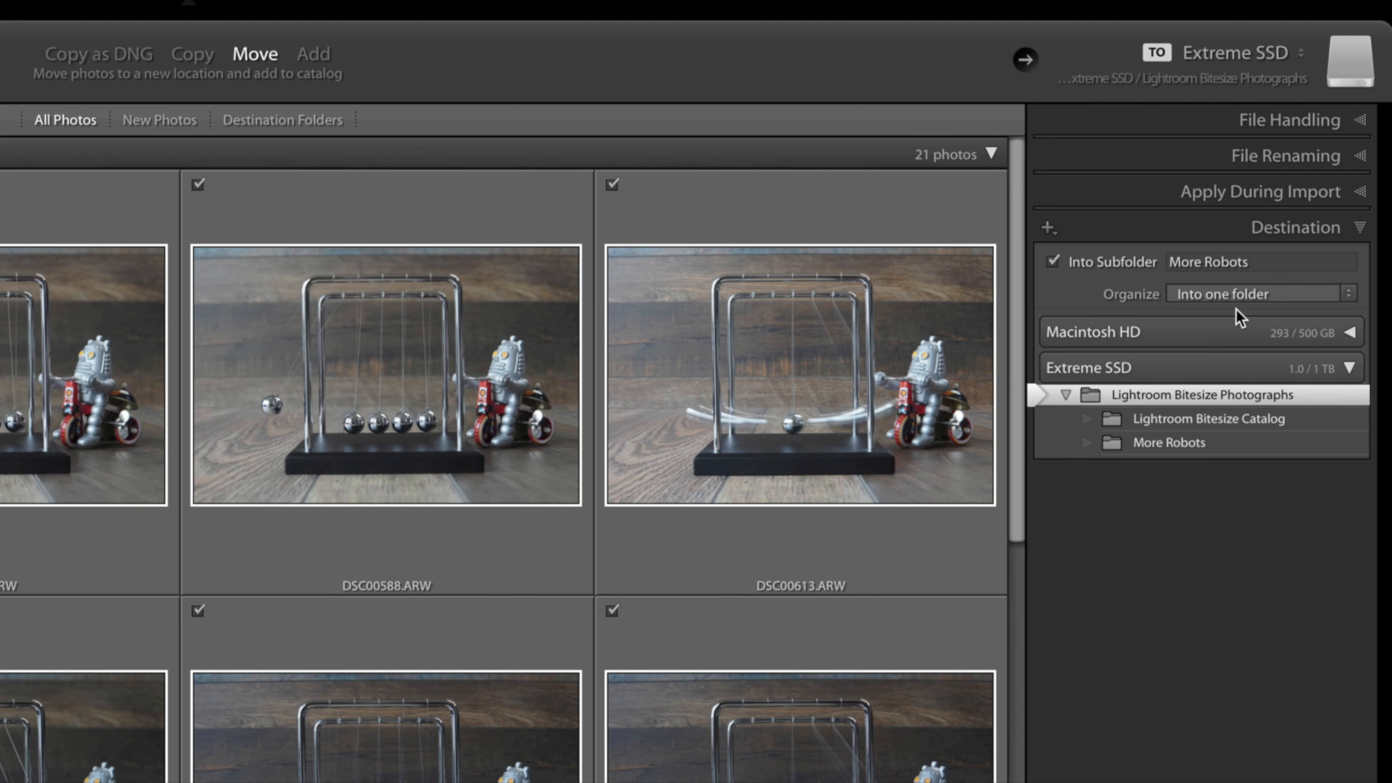
pyautogui.click(1223, 293)
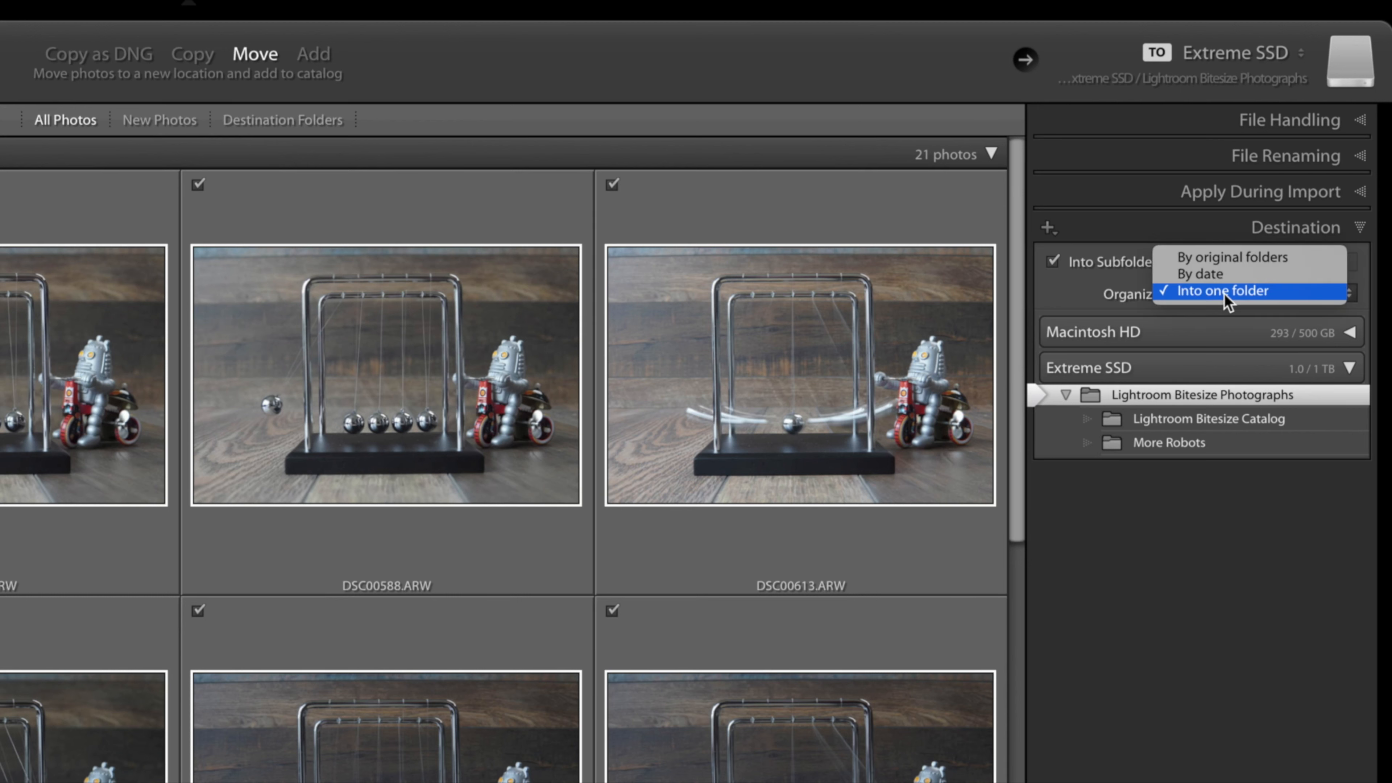
pyautogui.click(1241, 262)
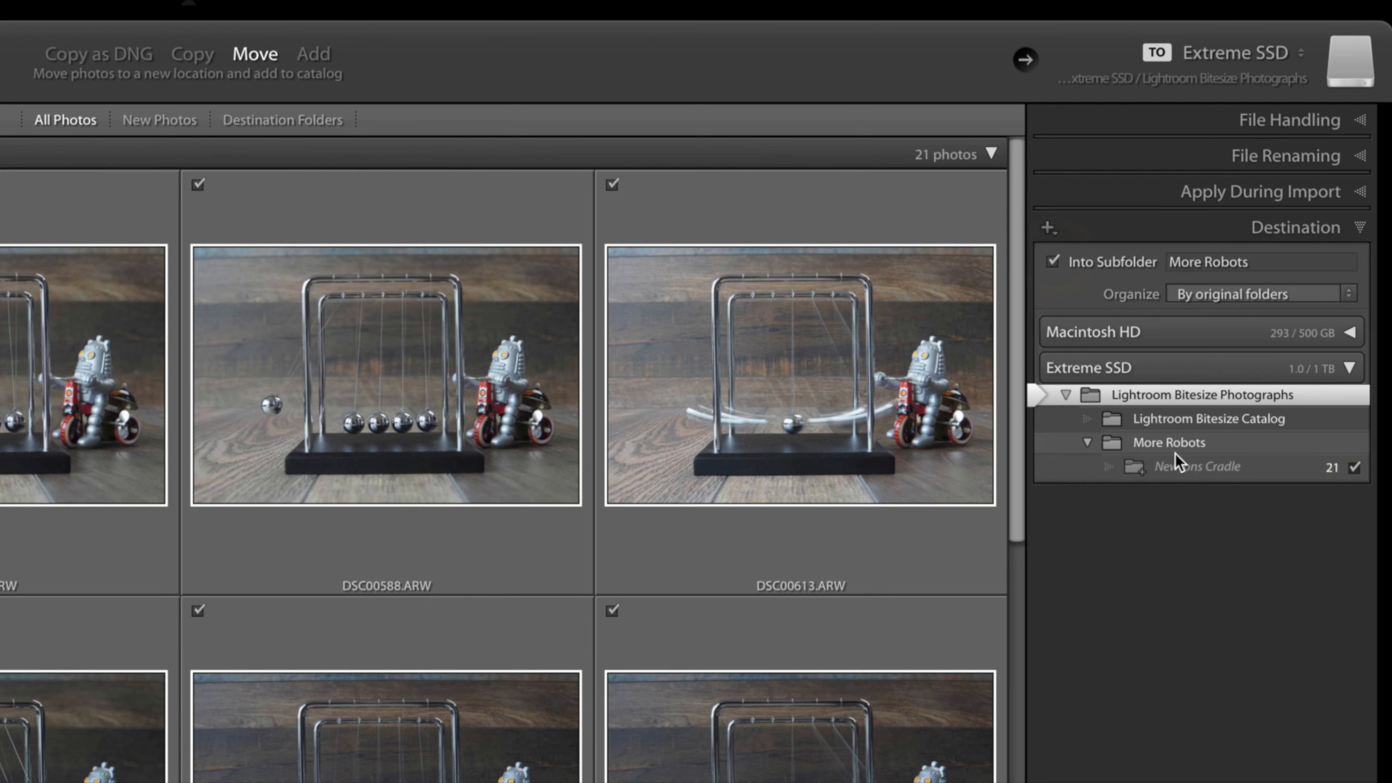
# Turn the Into Subfolder option off and on again, and organize the photos into one folder
pyautogui.click(1052, 262)
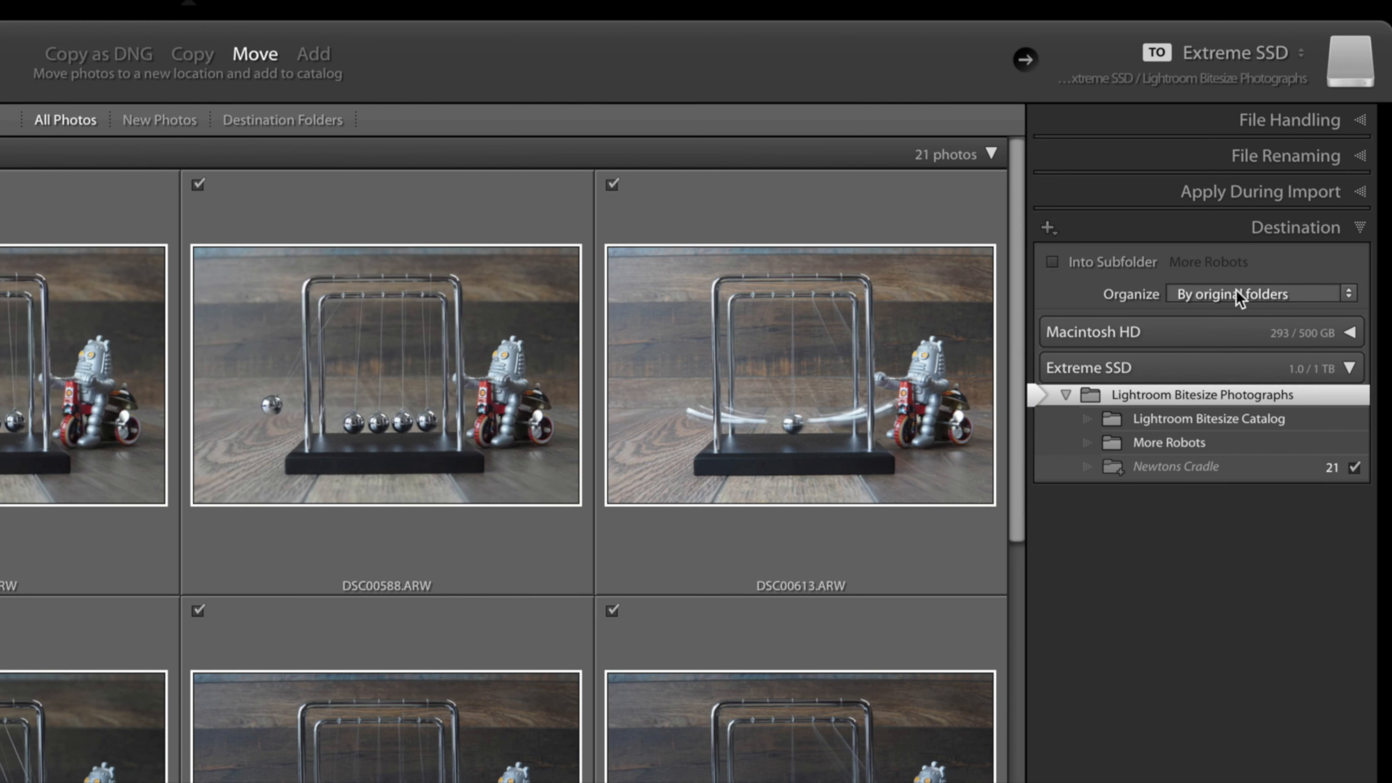
pyautogui.click(1054, 262)
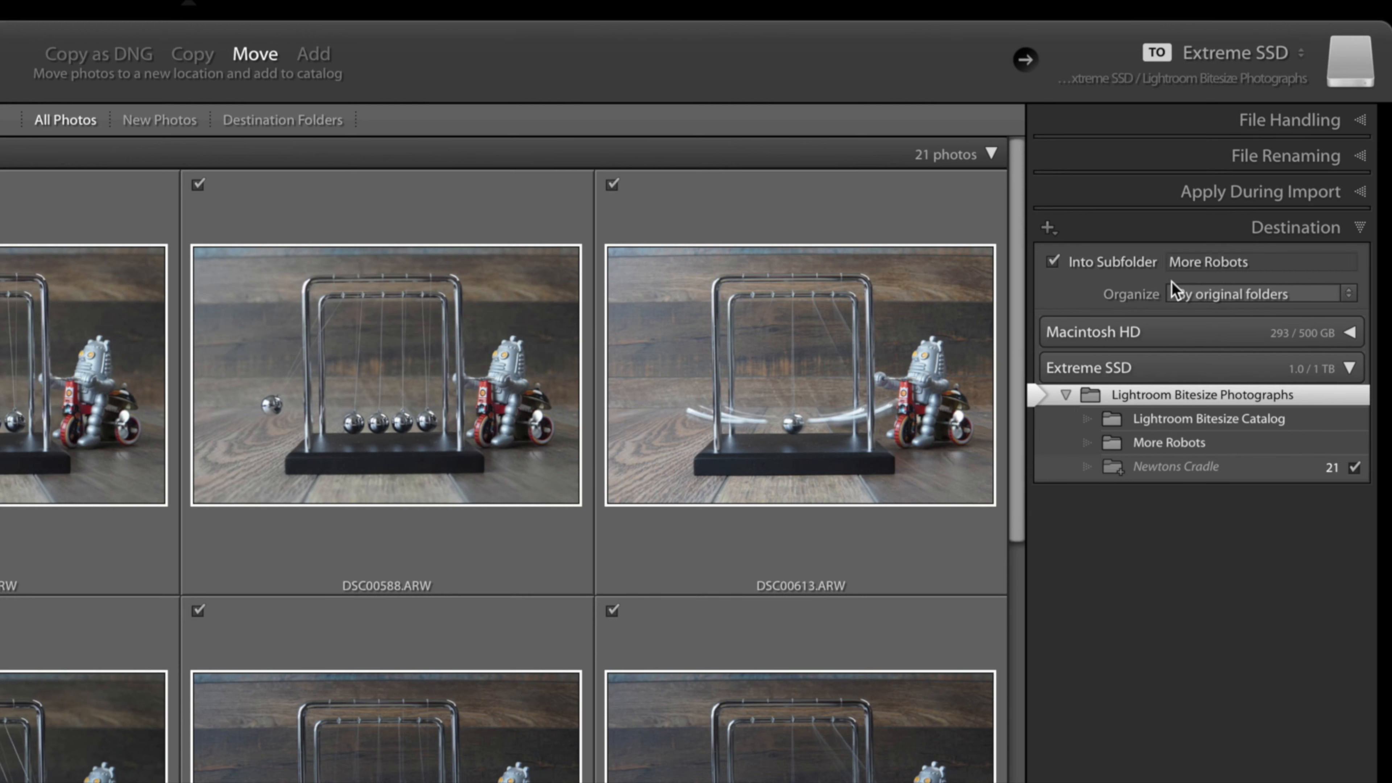
pyautogui.click(1237, 296)
pyautogui.click(1225, 328)
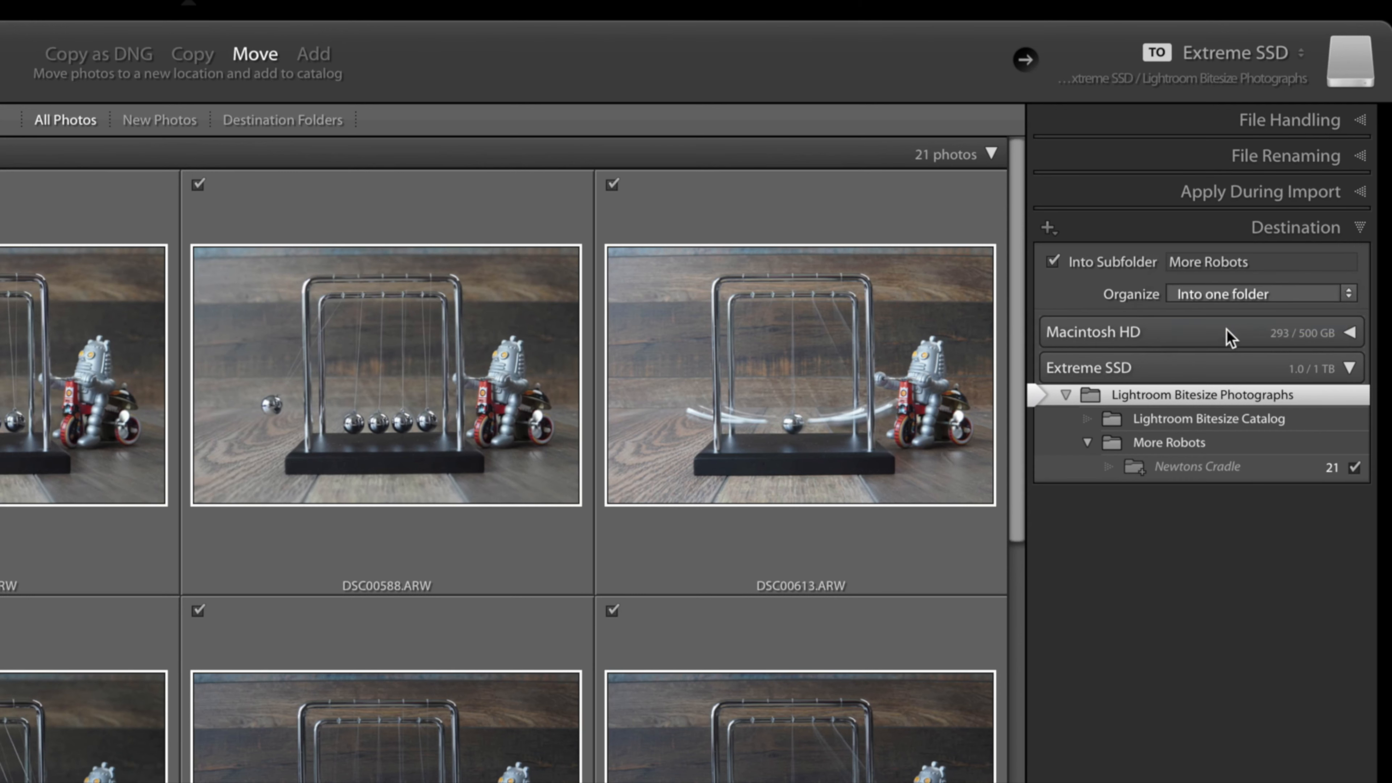
# Name the destination subfolder Newtons Cradle 2 and keep the photos organized into one folder
pyautogui.click(1191, 266)
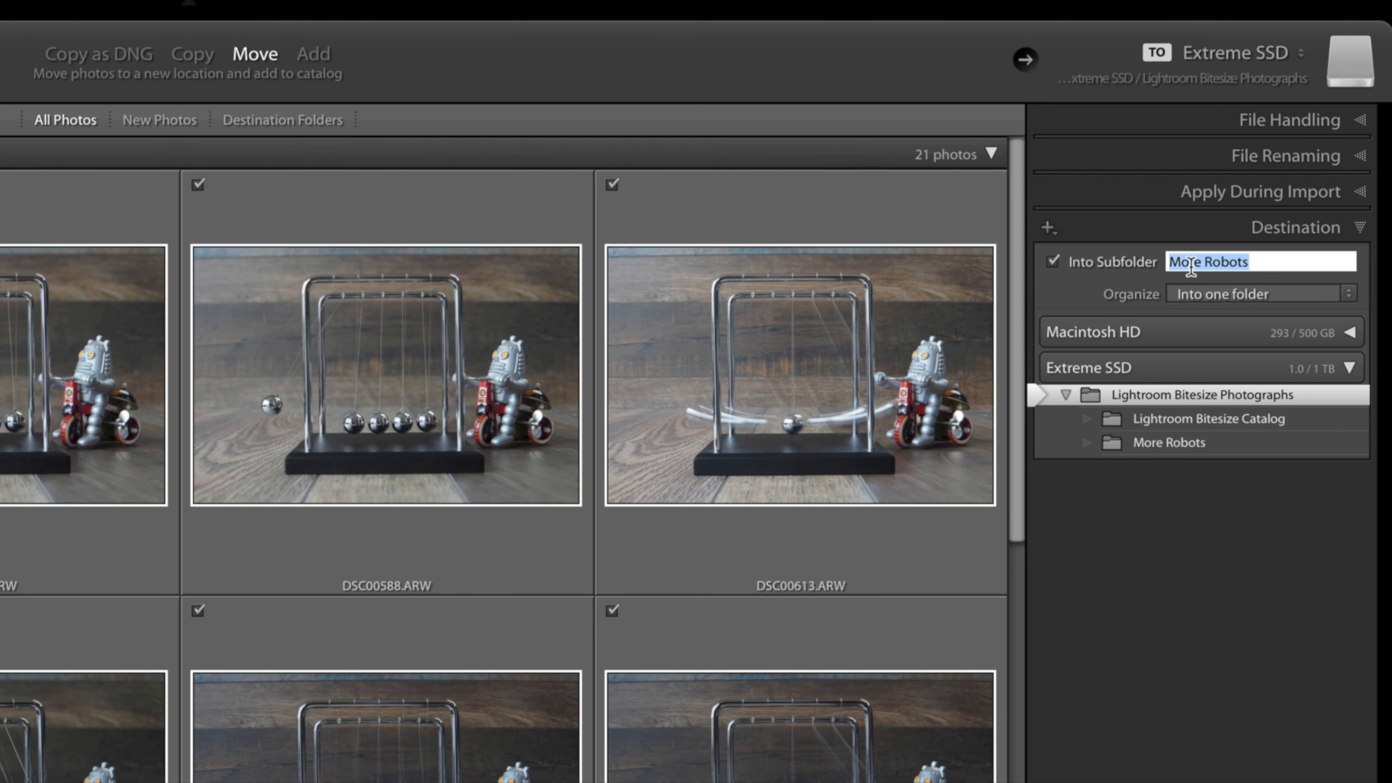
pyautogui.write('N')
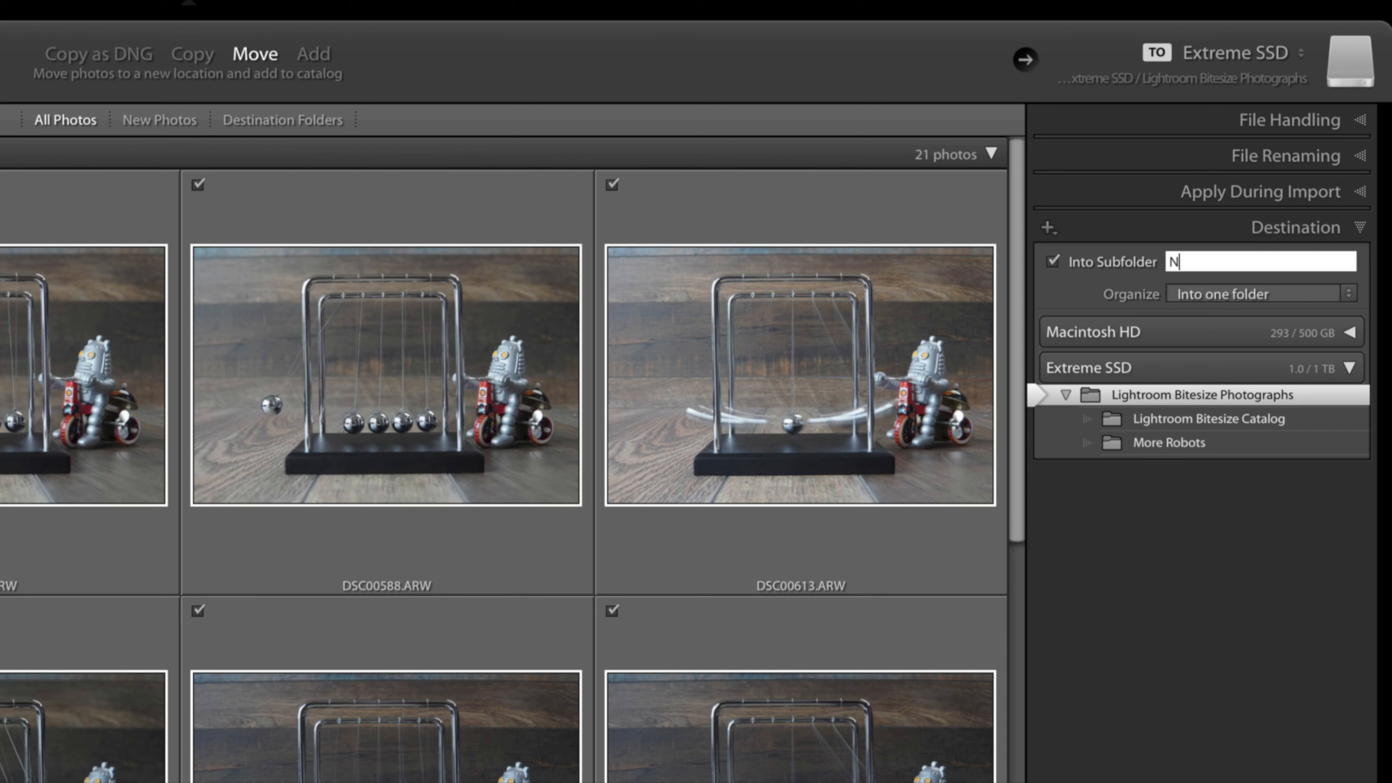
pyautogui.write('ewtons Cra')
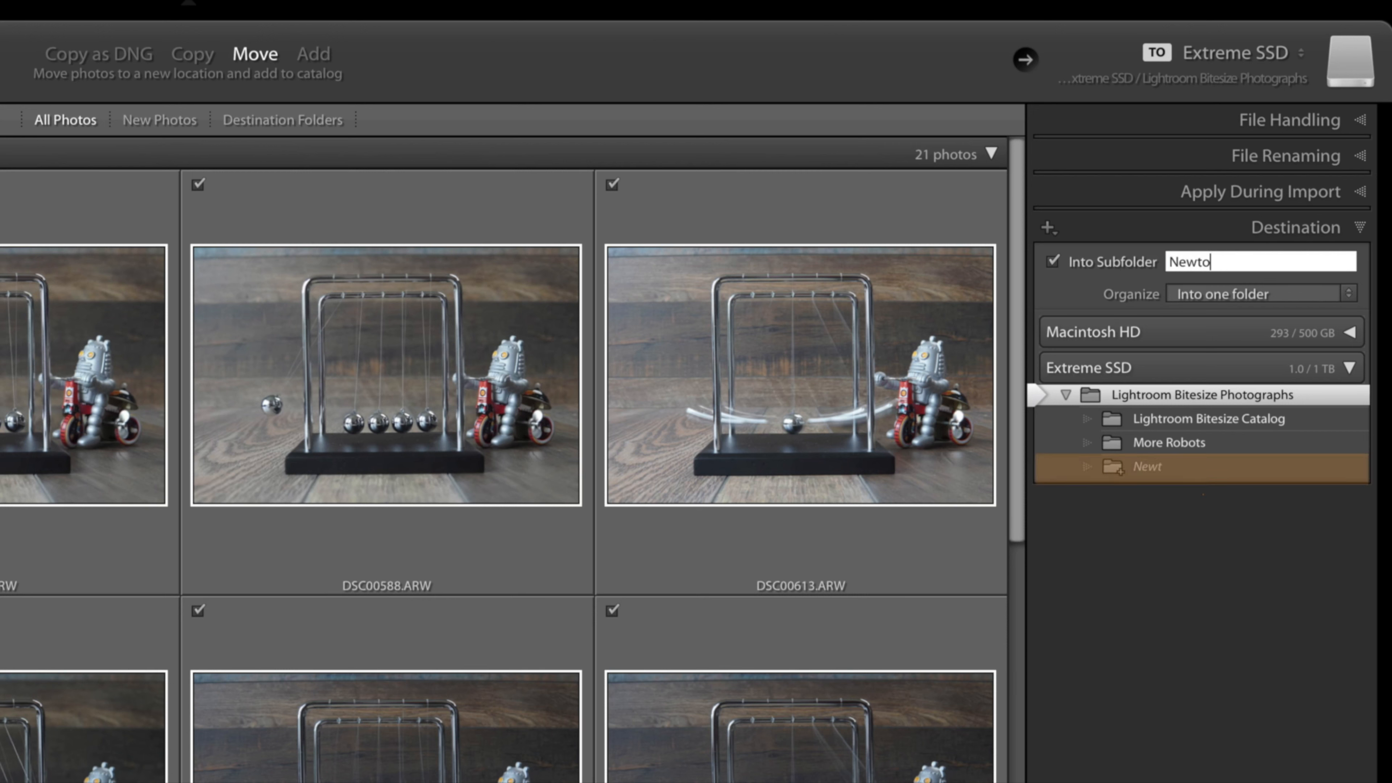
pyautogui.write('2')
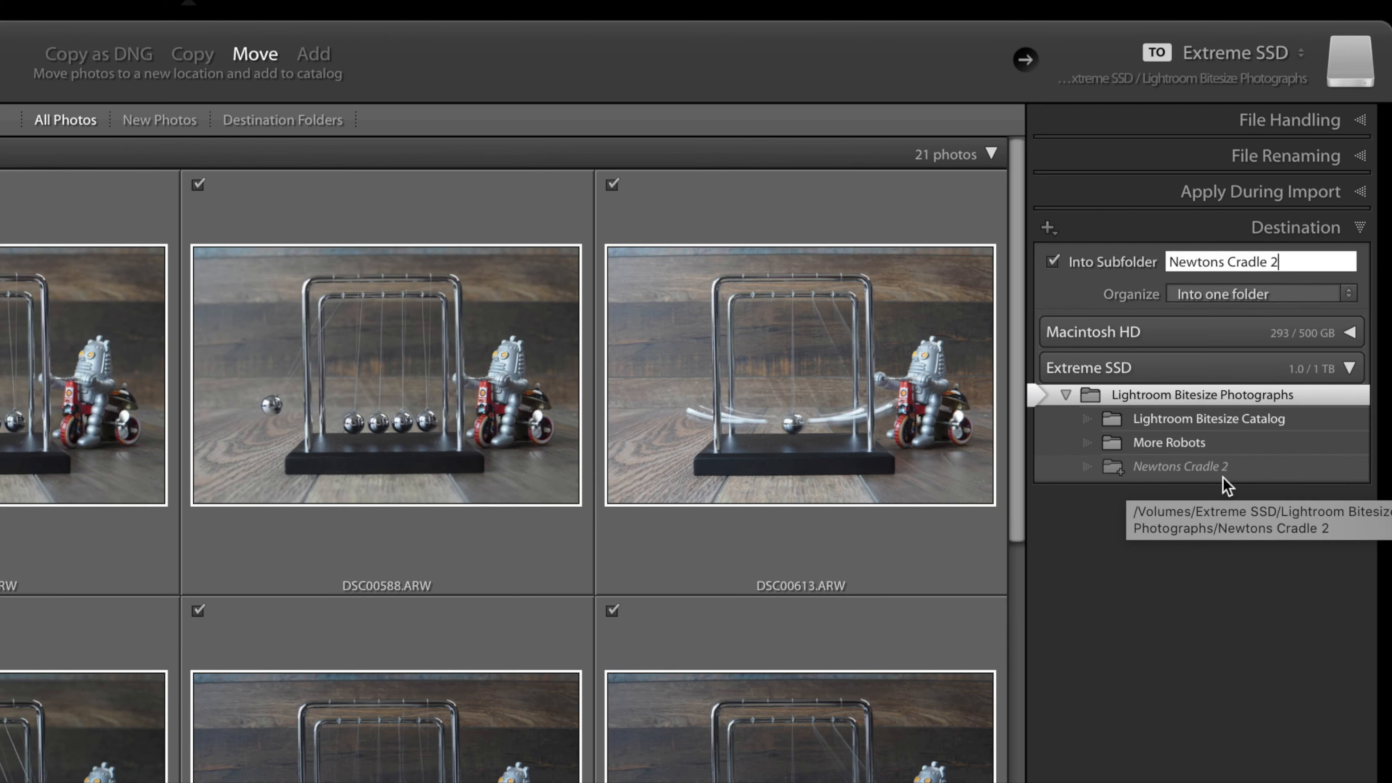
pyautogui.click(1215, 294)
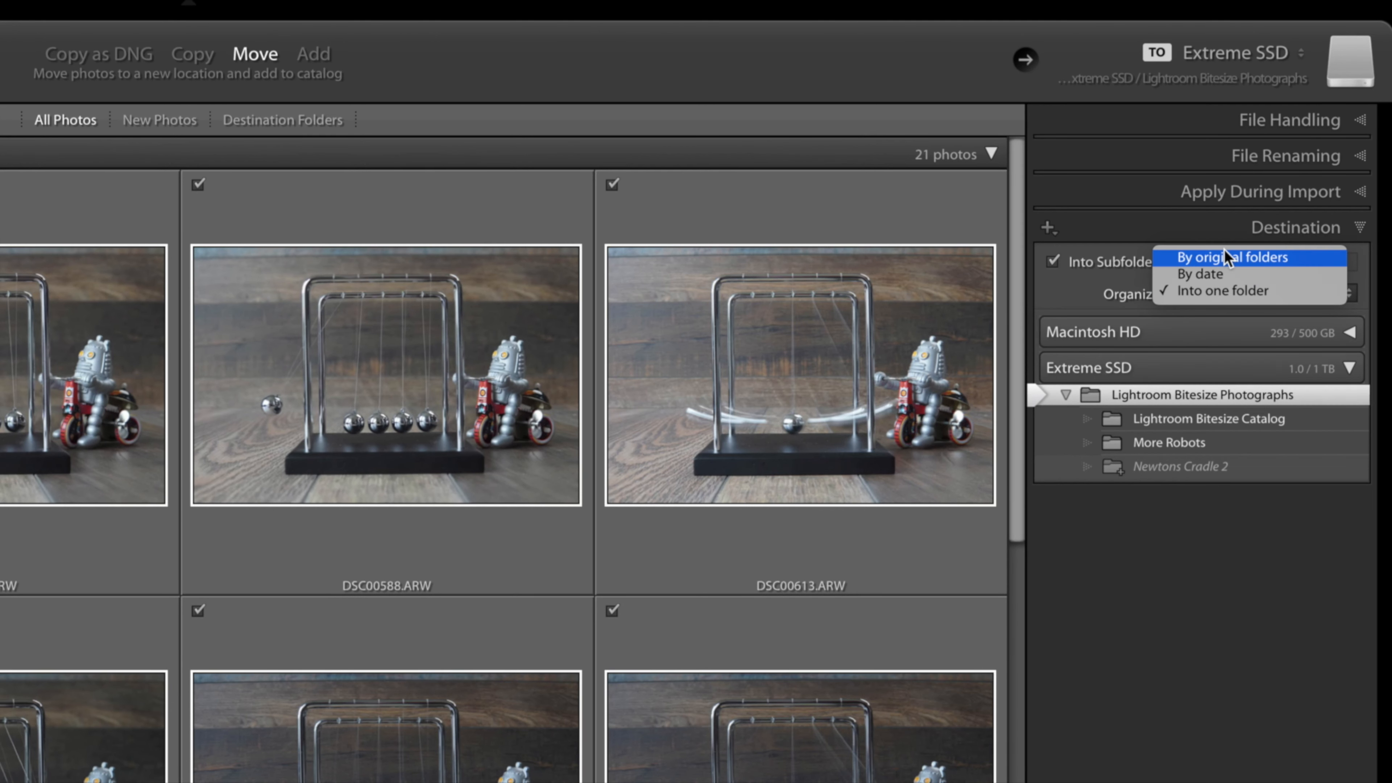
pyautogui.click(1205, 291)
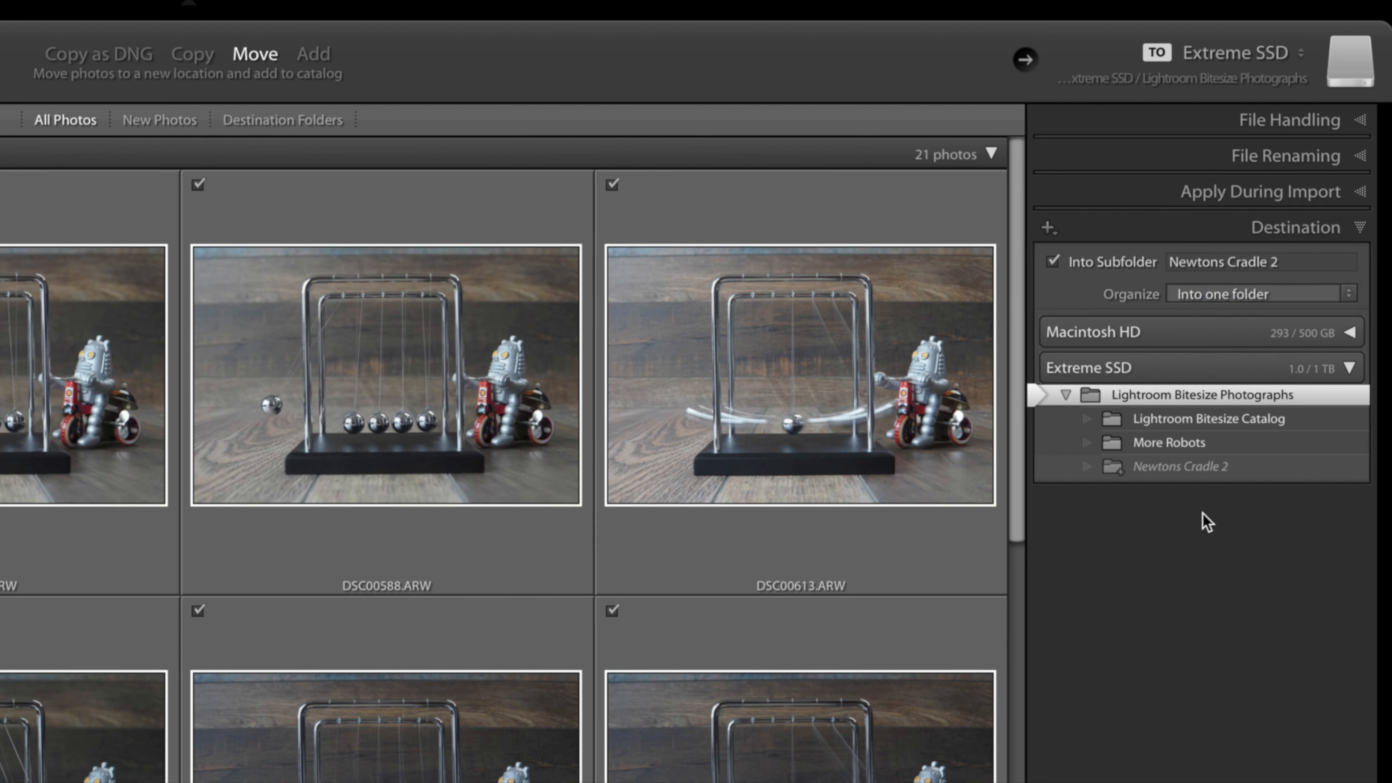
# Check the File Handling section and set the file renaming custom text to newton
pyautogui.click(1359, 121)
pyautogui.click(1359, 121)
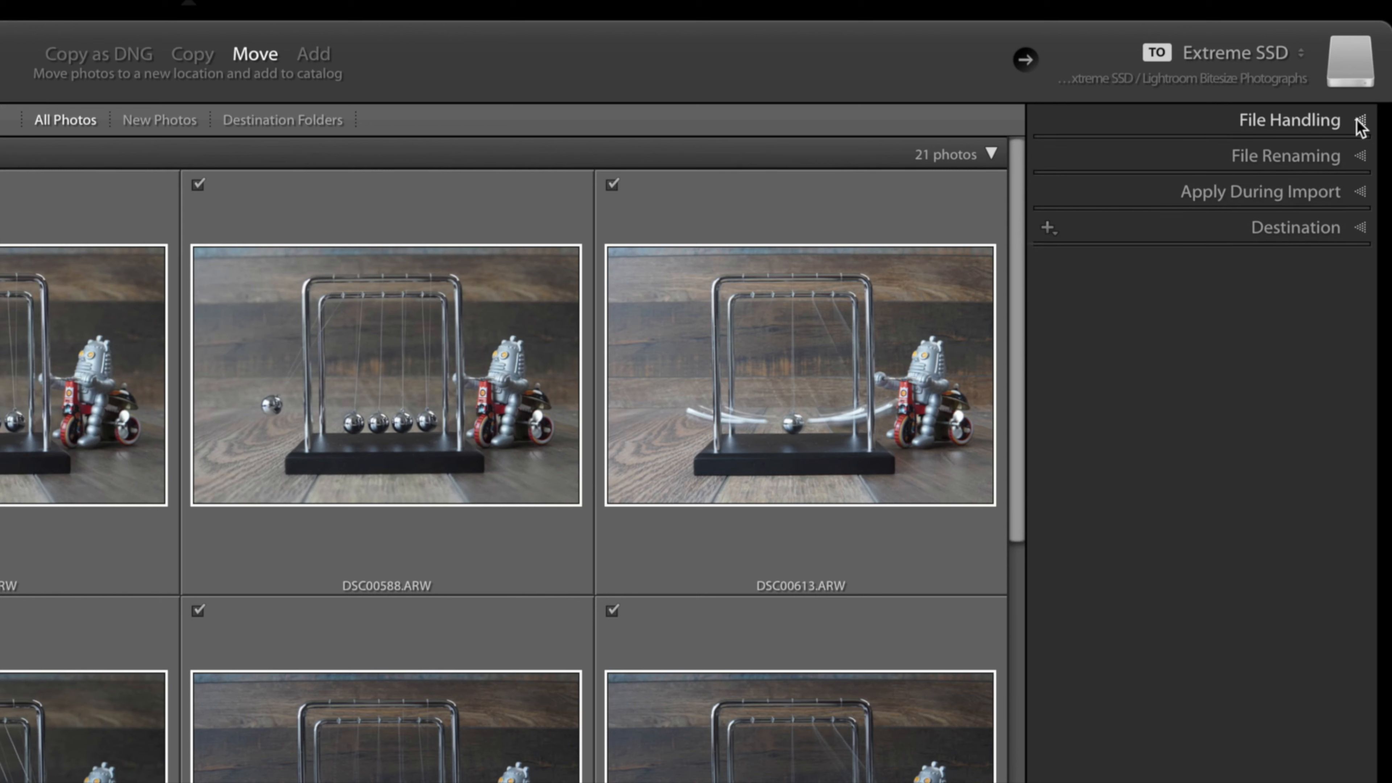
pyautogui.click(1363, 156)
pyautogui.click(1177, 262)
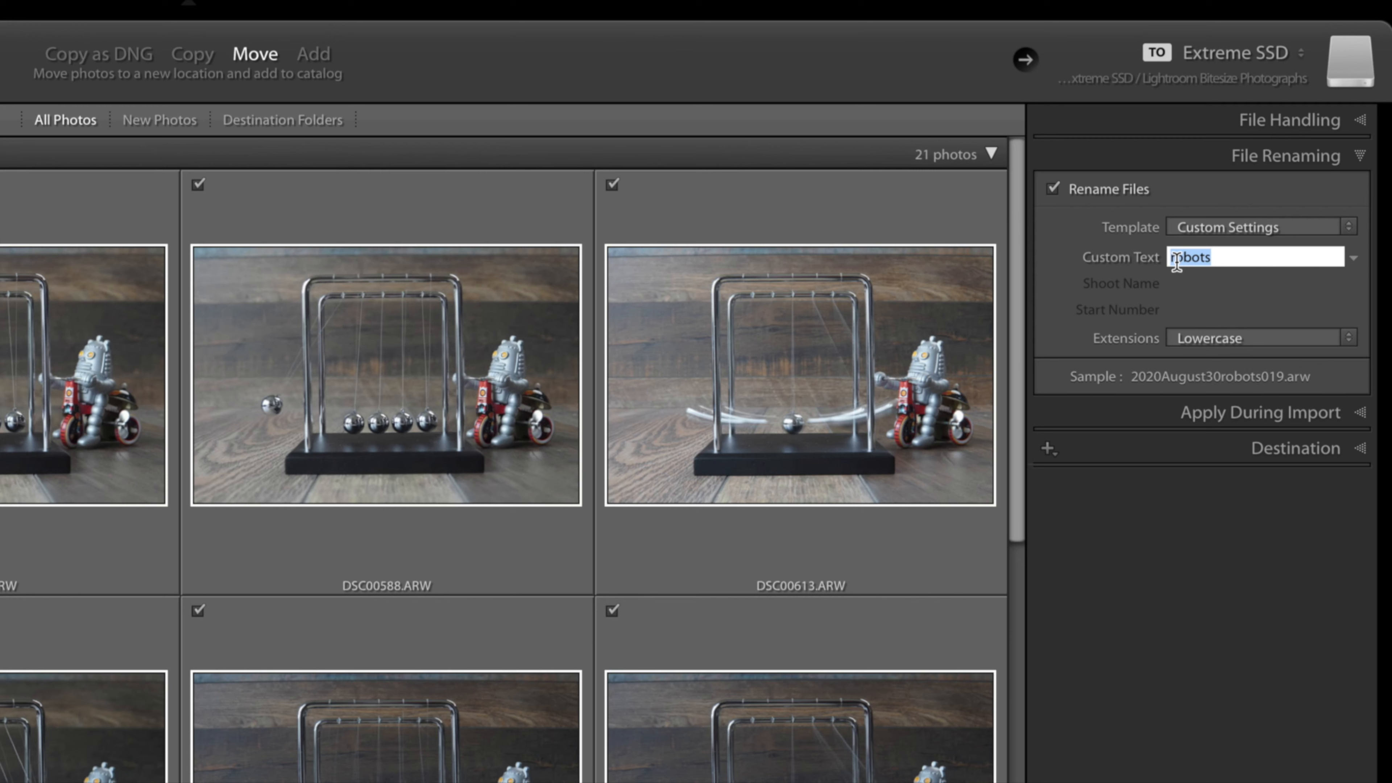
pyautogui.write('newton')
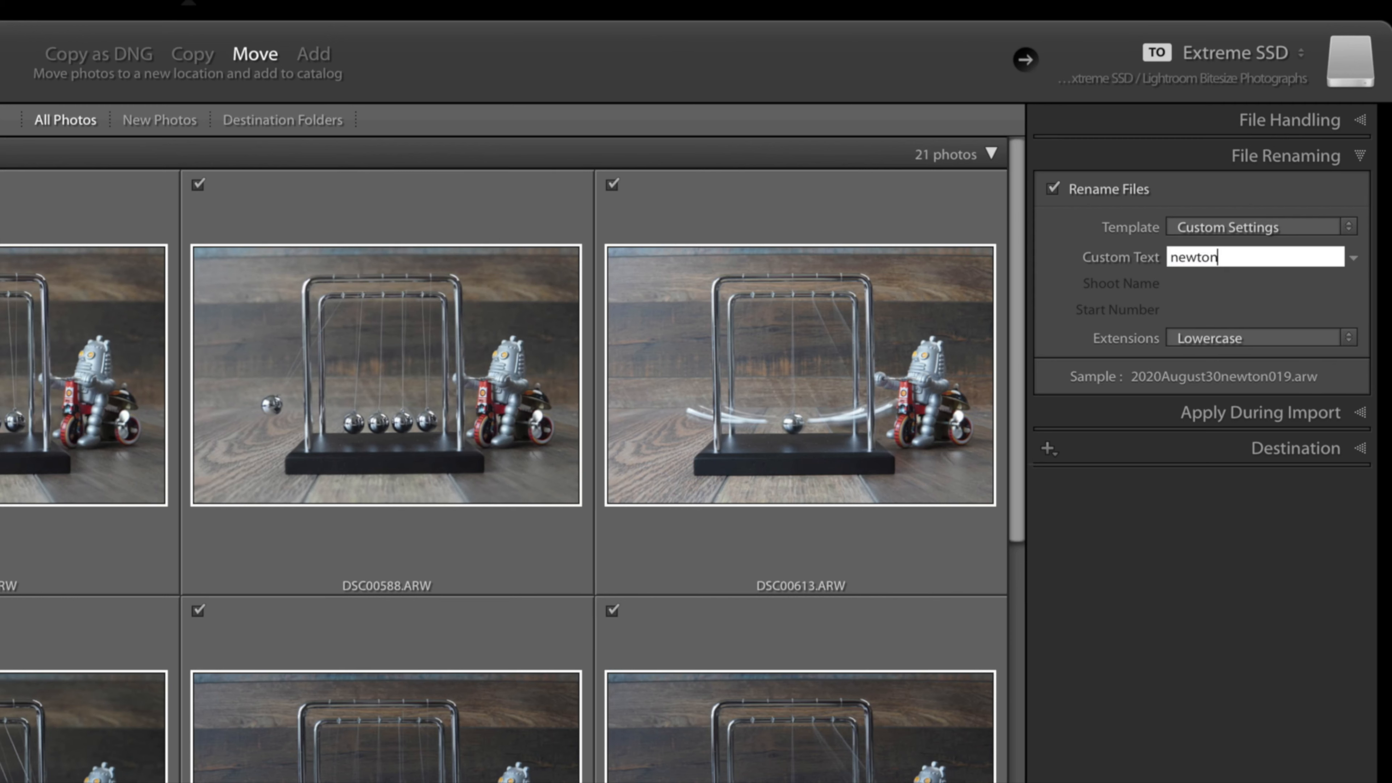
# Review the Apply During Import and Destination settings, and import the Newtons Cradle photos
pyautogui.click(1355, 412)
pyautogui.click(1095, 340)
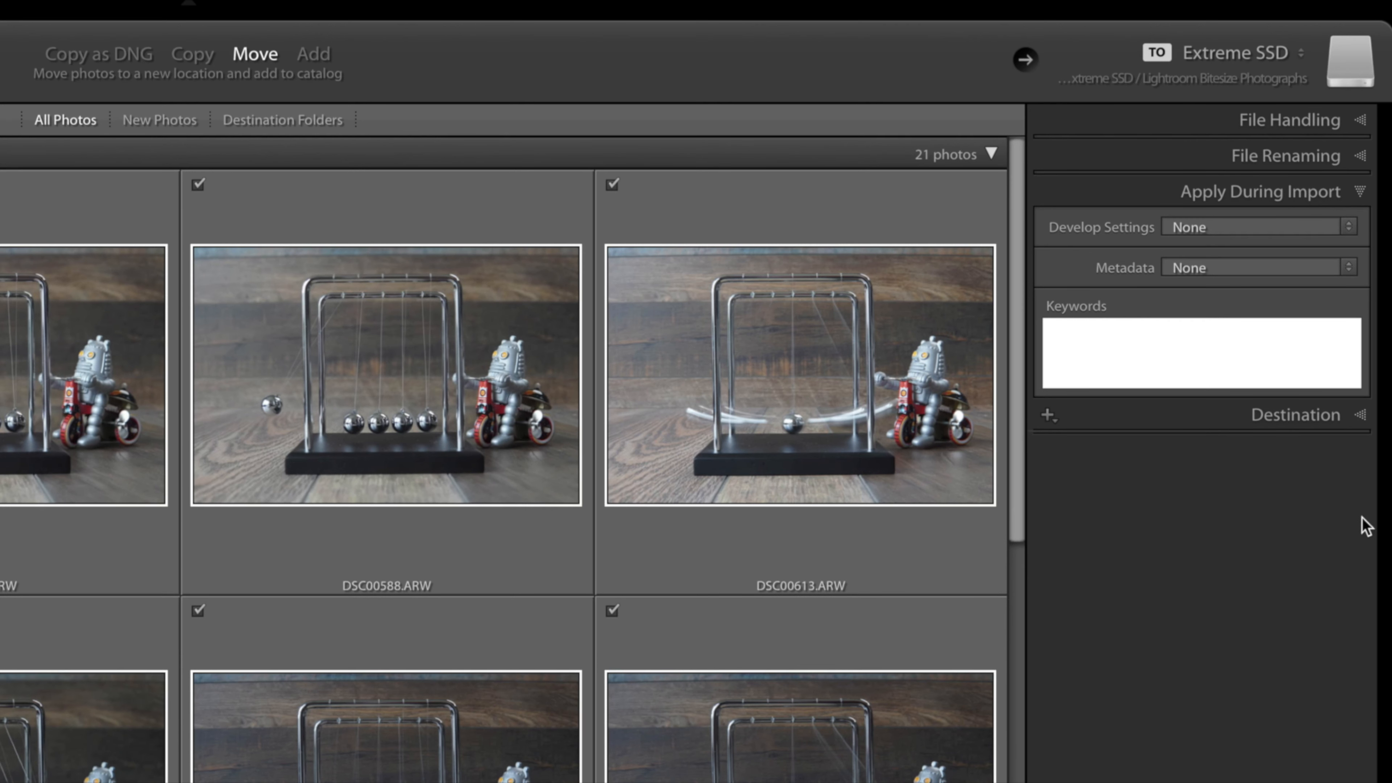
pyautogui.click(1361, 417)
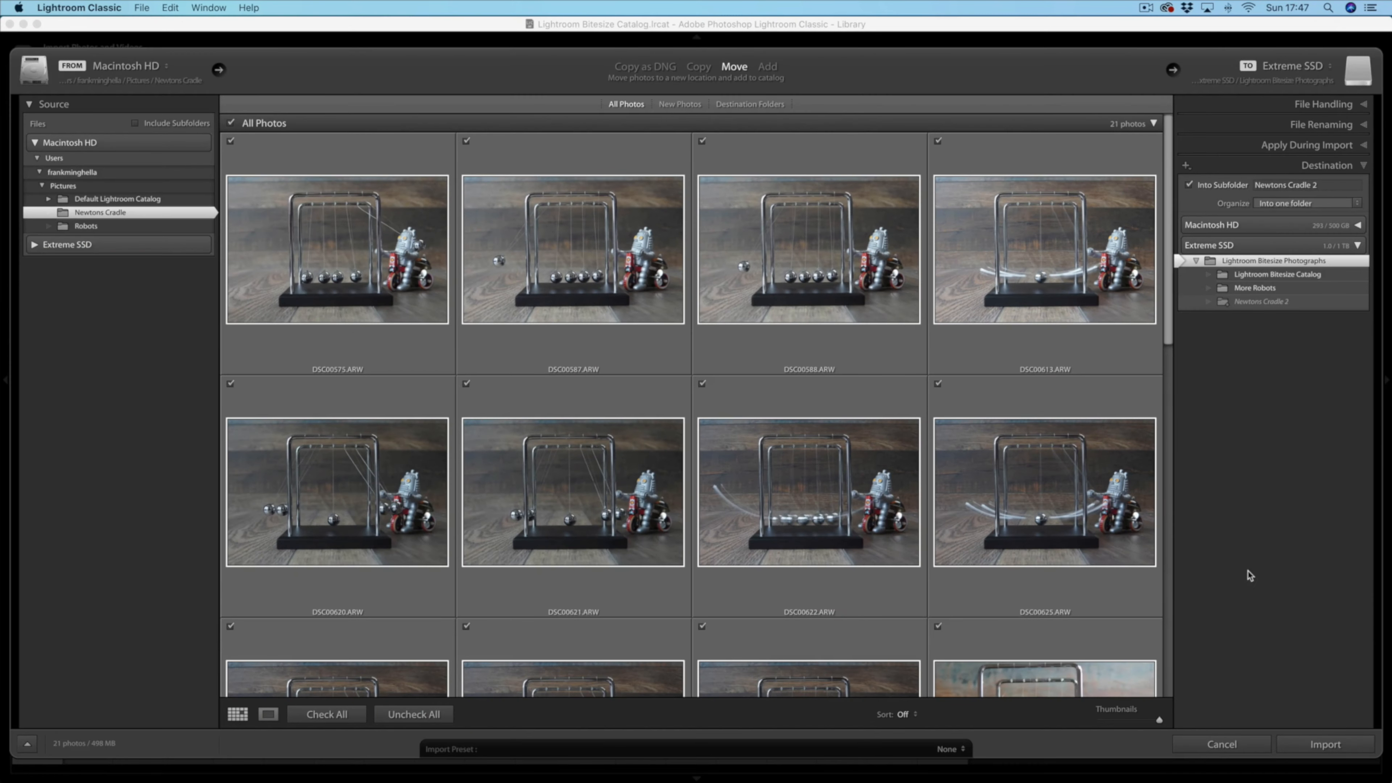
pyautogui.click(1326, 746)
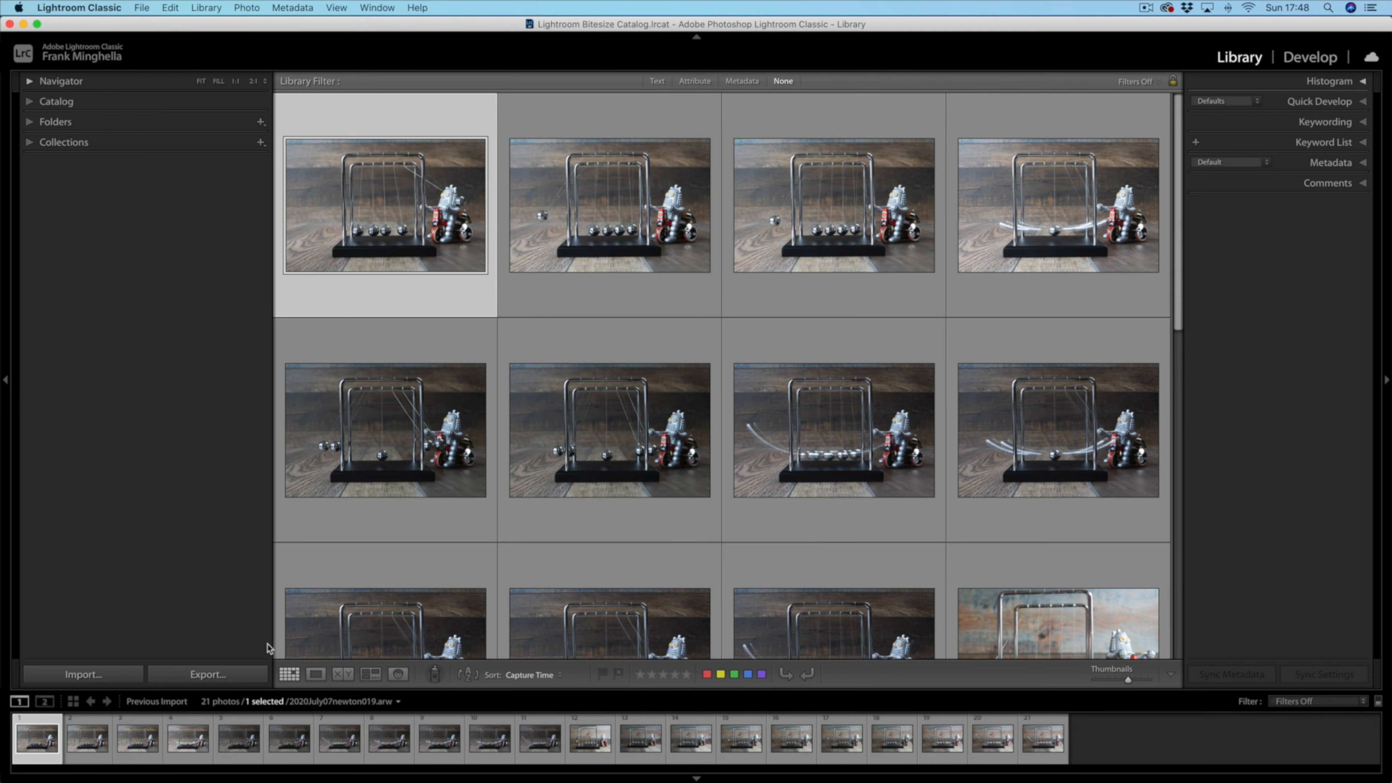
# Switch to Finder and check the contents of the Newtons Cradle and Robots folders in Pictures
pyautogui.moveTo(115, 757)
pyautogui.click(37, 749)
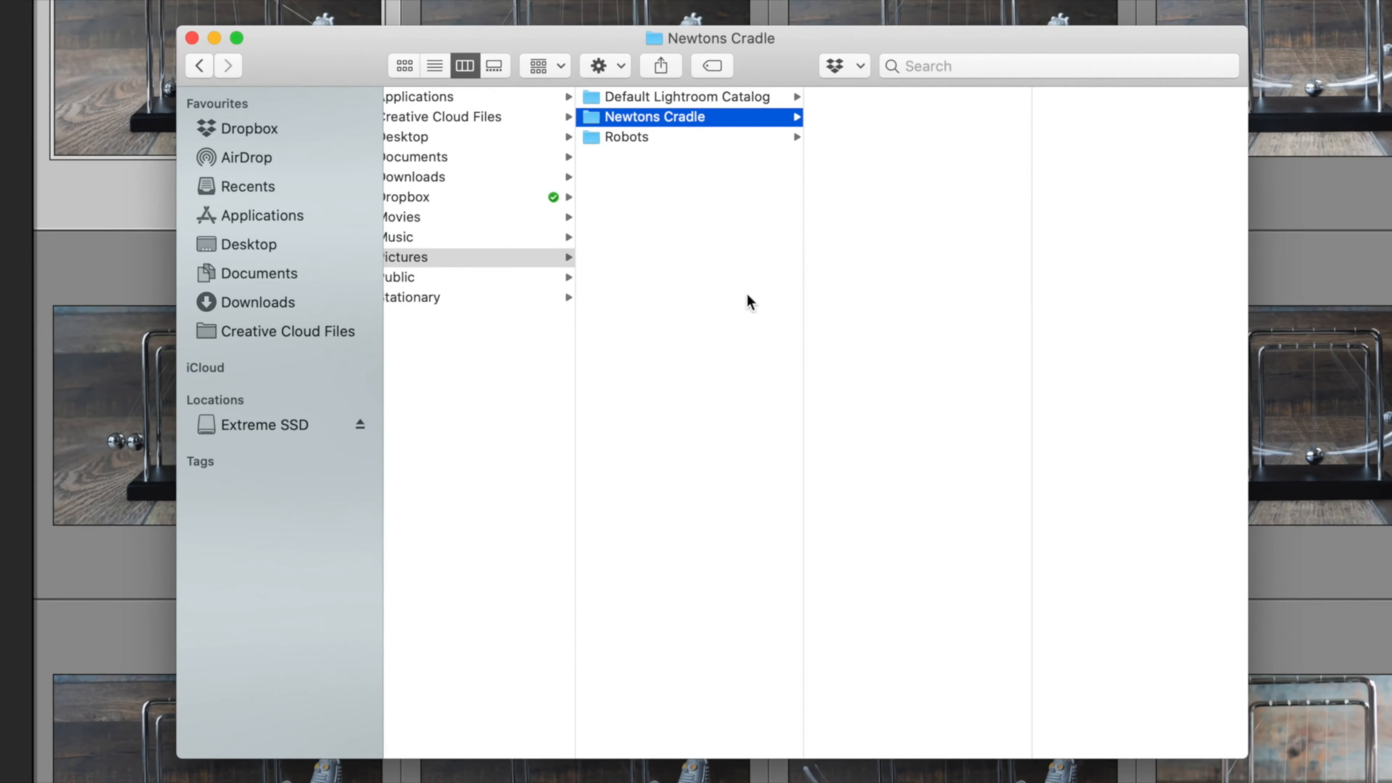
pyautogui.hscroll(-5, 701, 343)
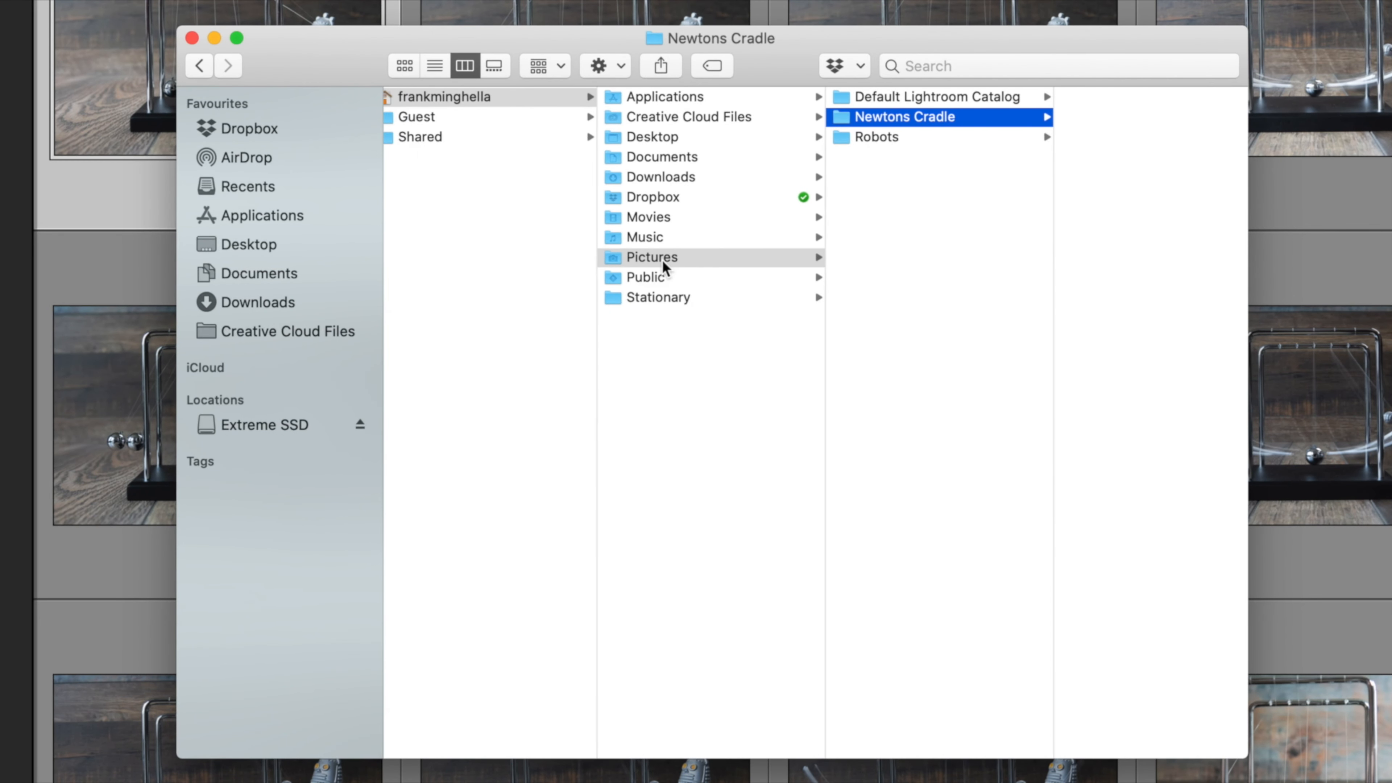
pyautogui.hscroll(4, 868, 132)
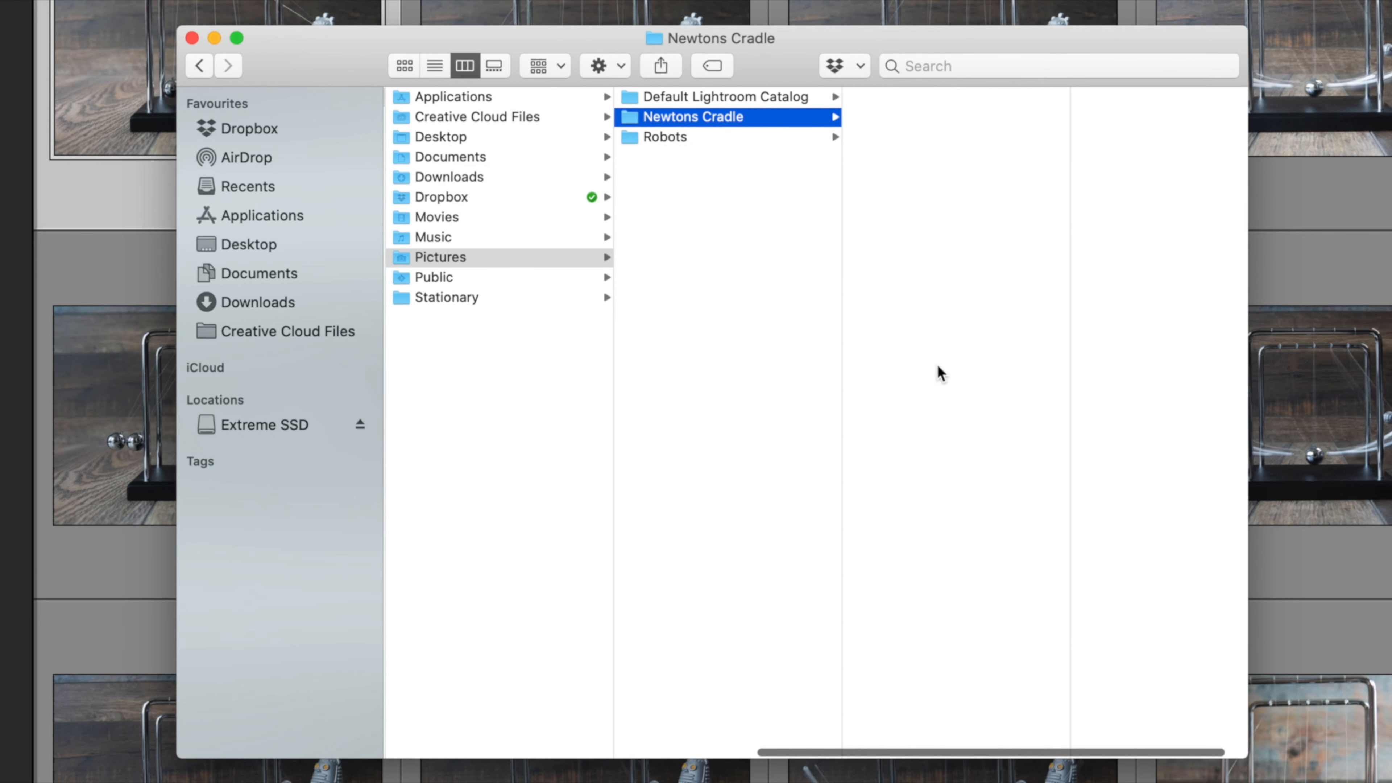
pyautogui.click(673, 139)
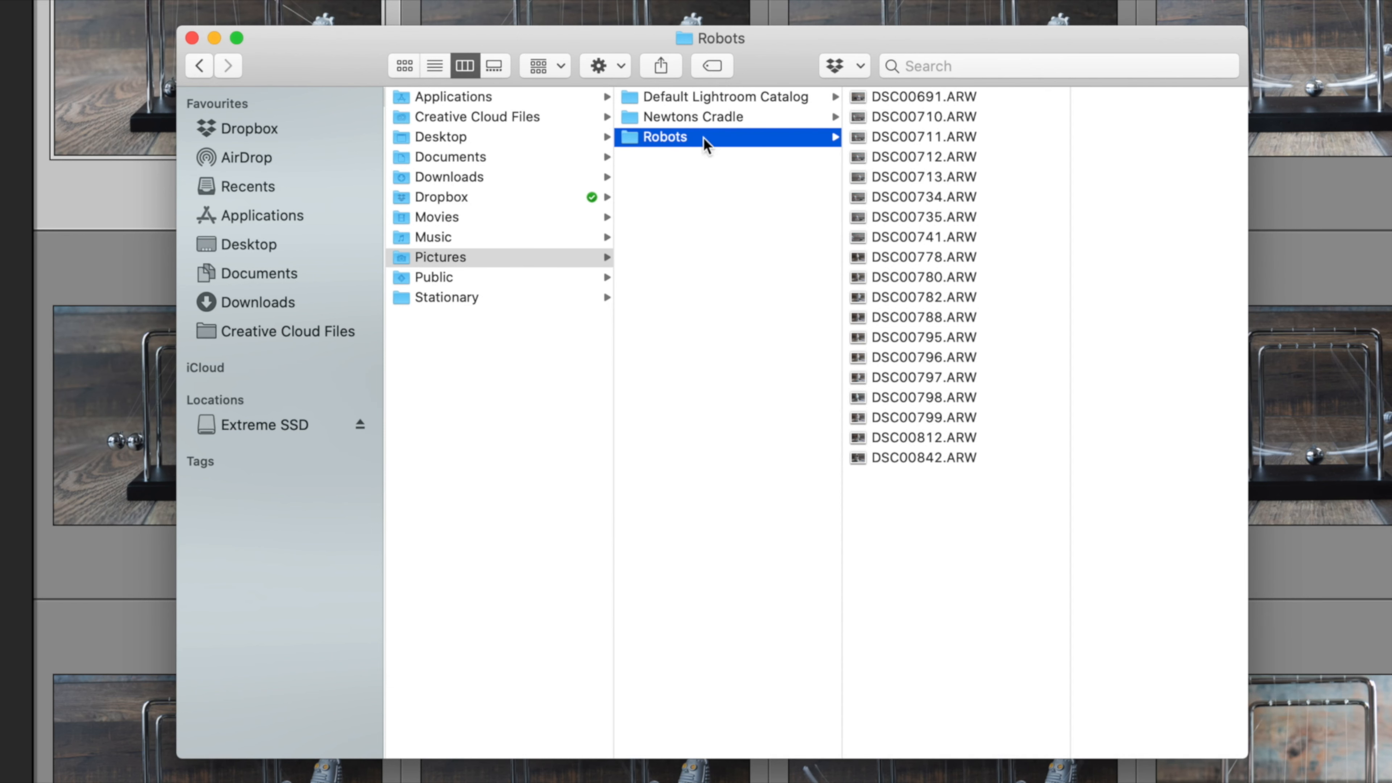
pyautogui.click(685, 124)
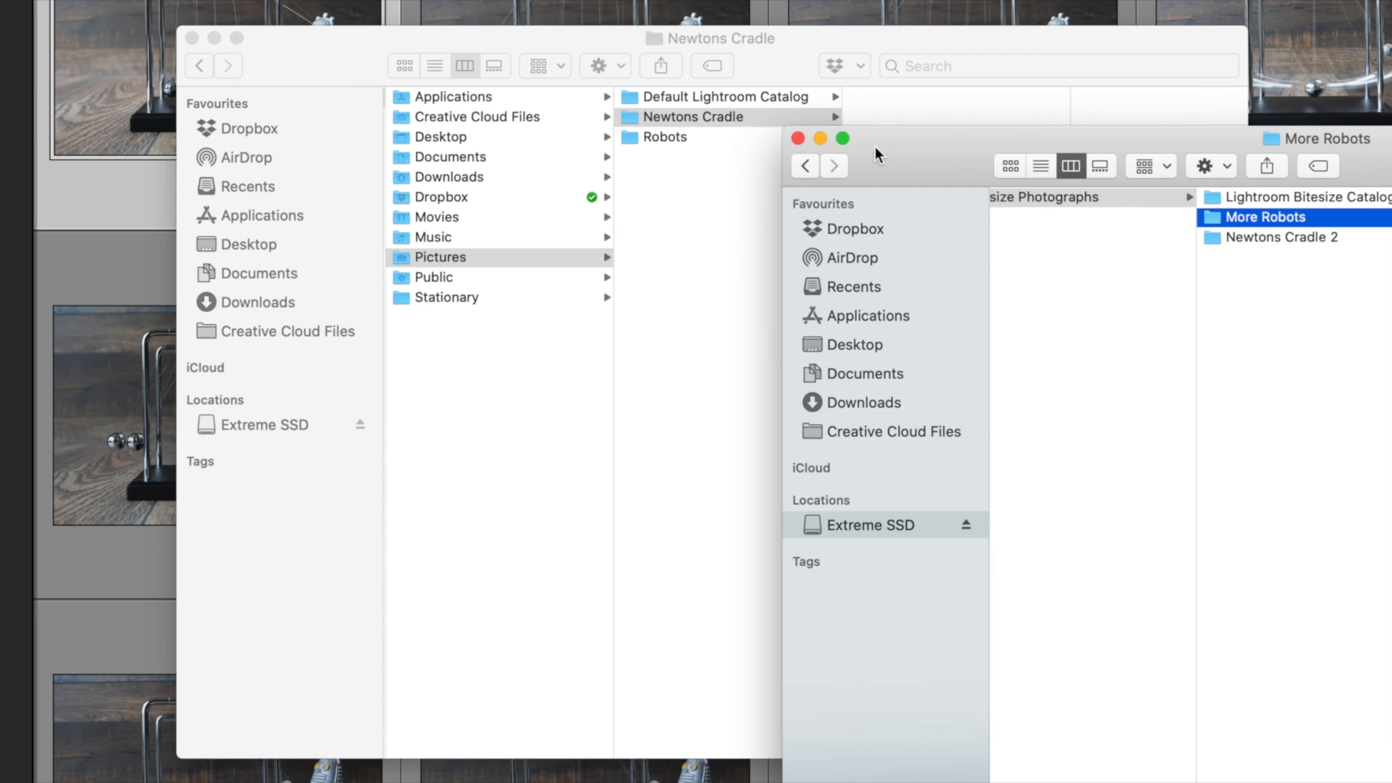
# Compare the files in the More Robots and Newtons Cradle 2 folders on the Extreme SSD in Finder, and minimize the window
pyautogui.moveTo(882, 156); pyautogui.dragTo(477, 131)
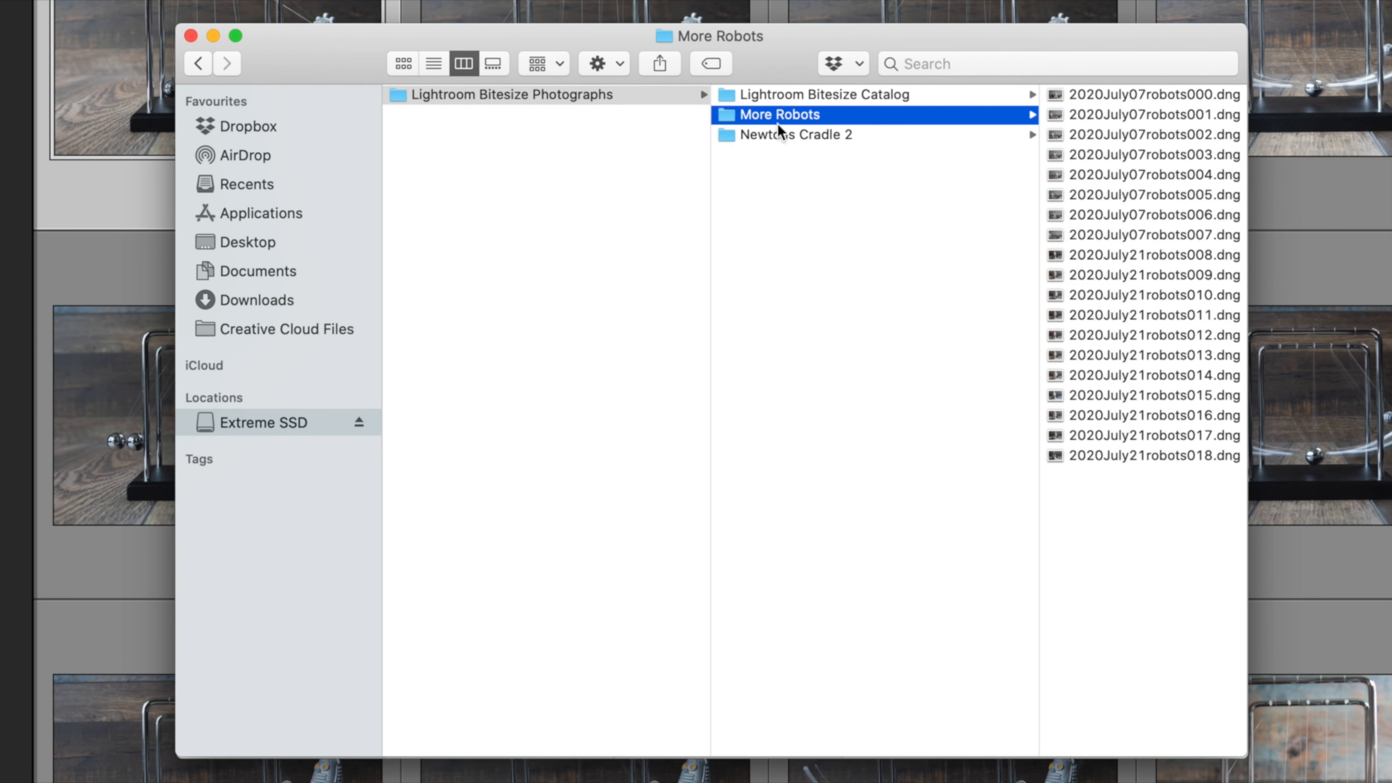
pyautogui.hscroll(3, 778, 124)
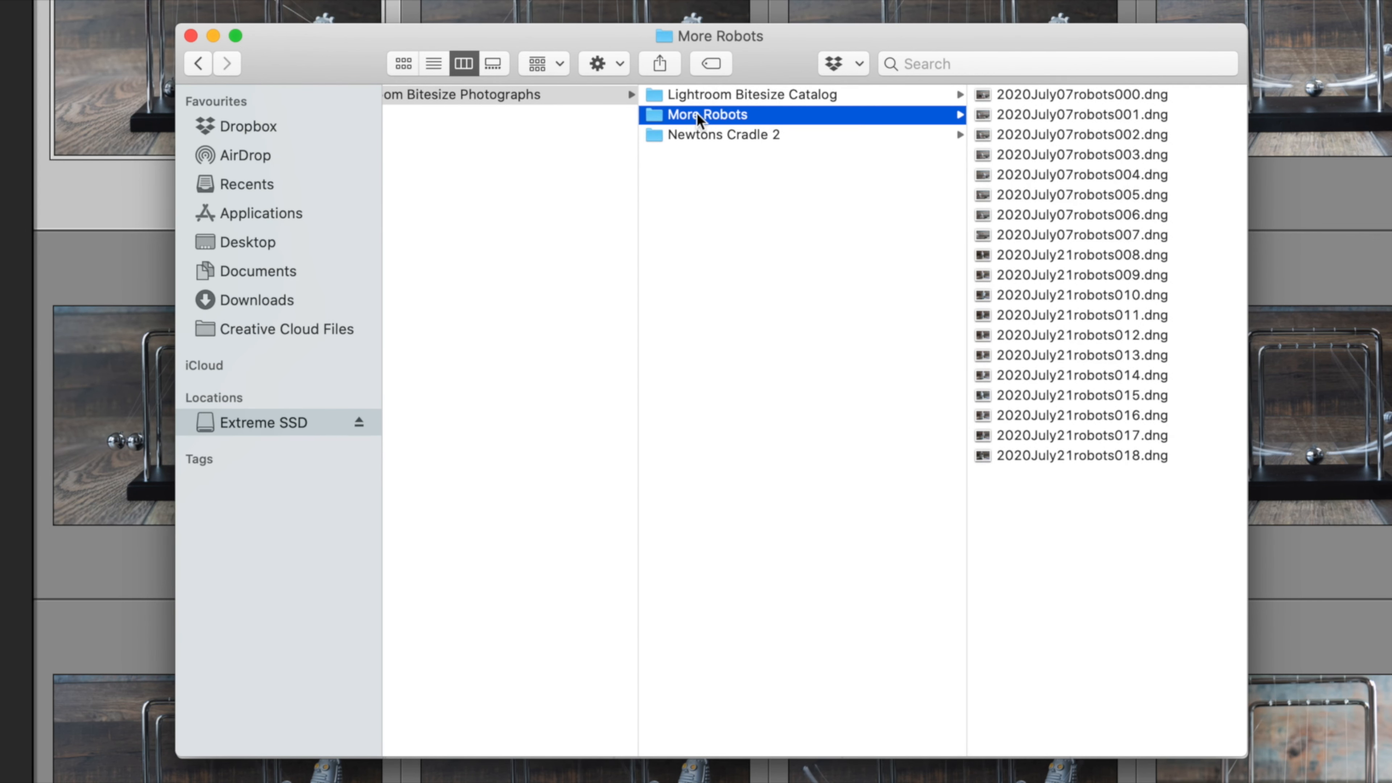
pyautogui.click(710, 135)
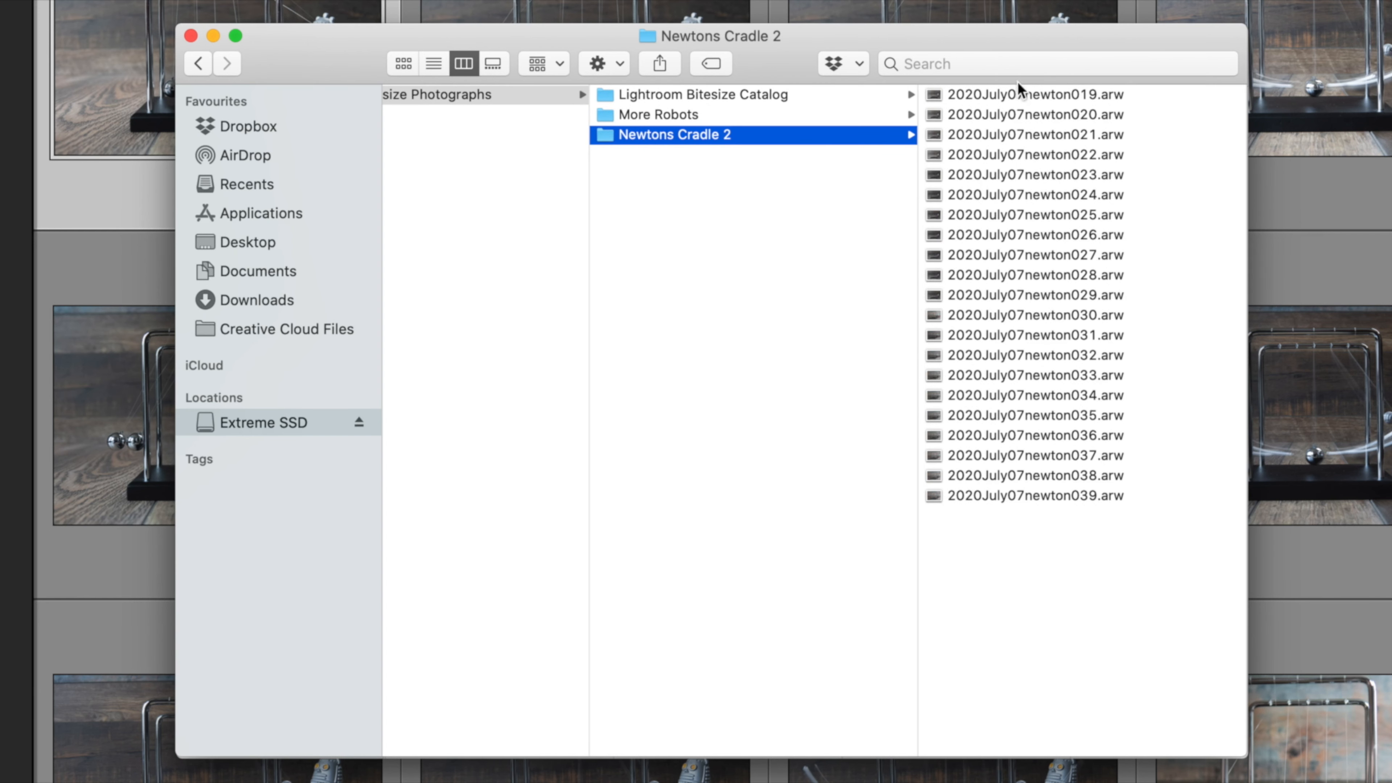
pyautogui.click(643, 115)
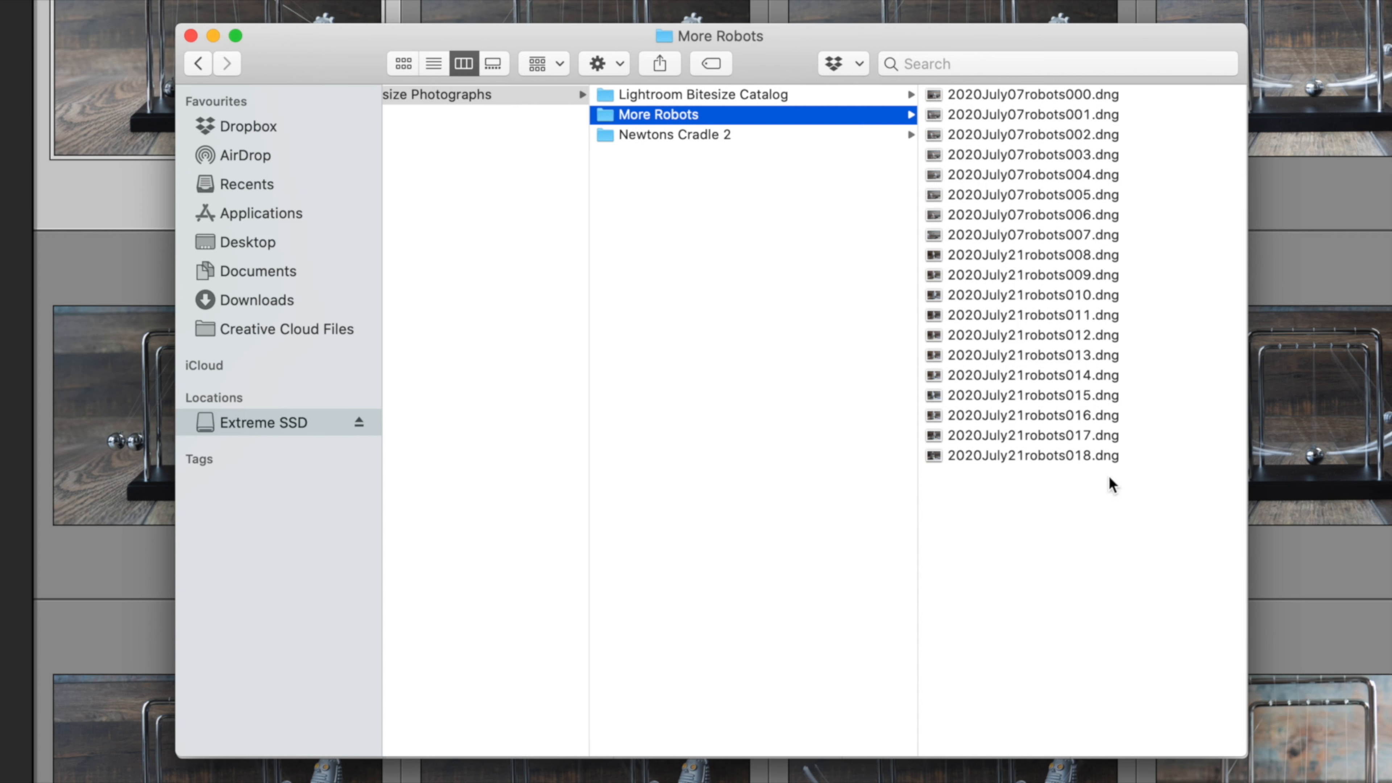
pyautogui.click(637, 136)
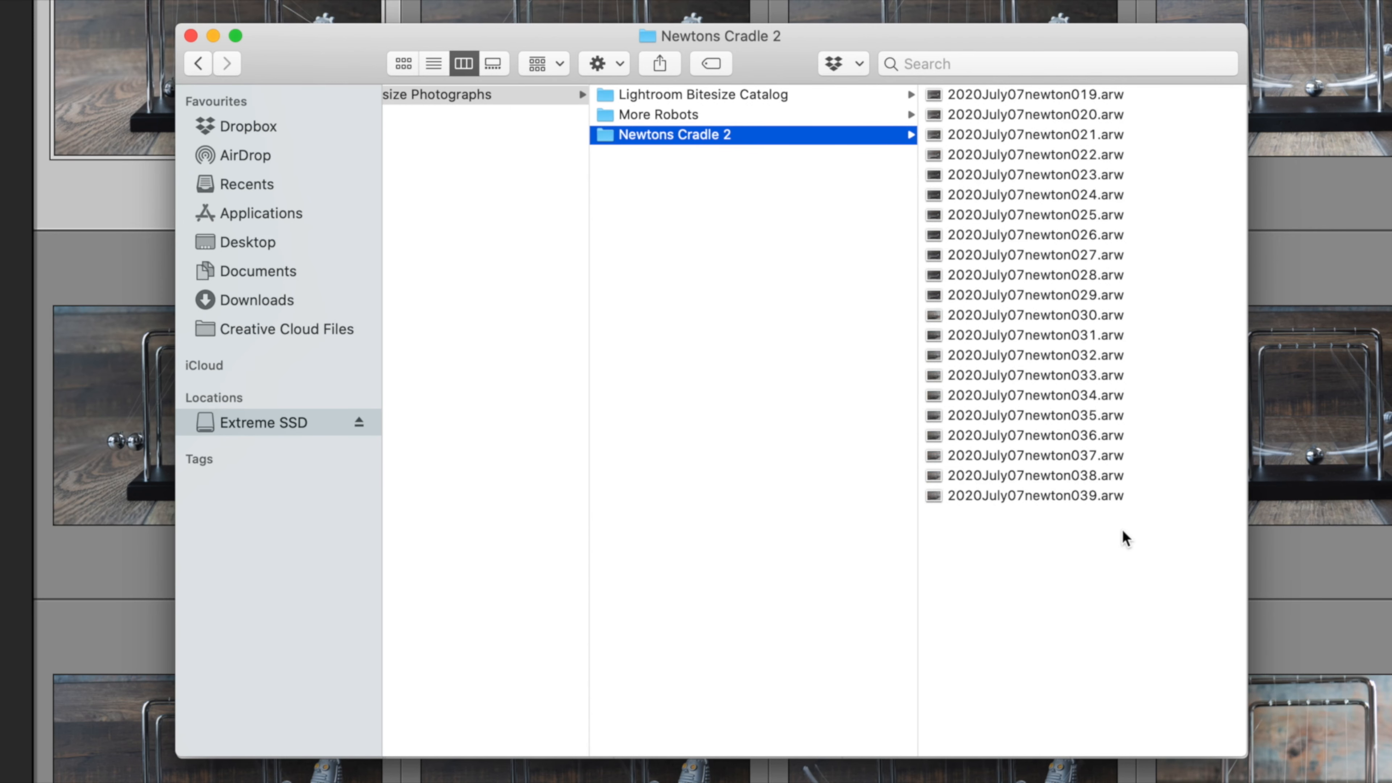
pyautogui.click(215, 37)
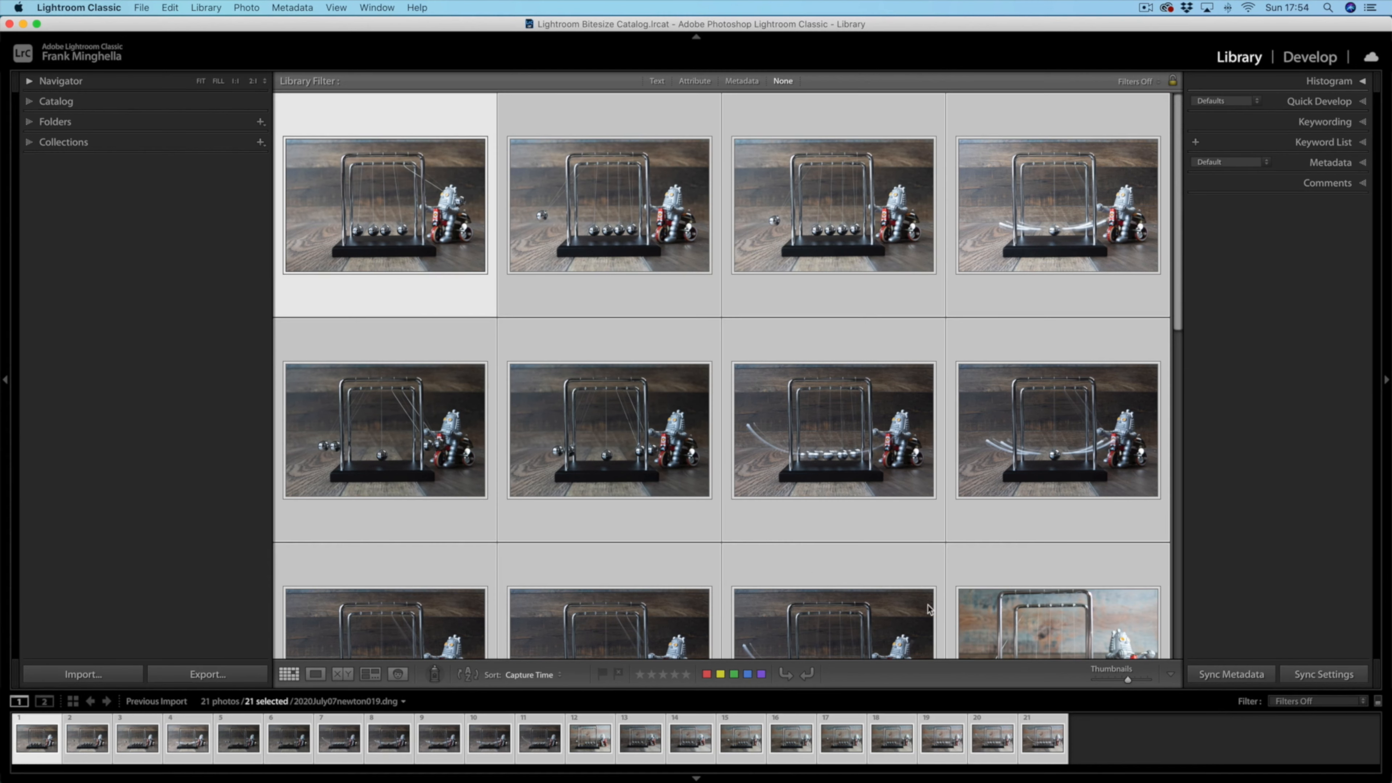
# Restore the minimized Finder window to recheck the Newtons Cradle 2 files, and return to the Lightroom library
pyautogui.moveTo(1110, 779)
pyautogui.click(1329, 761)
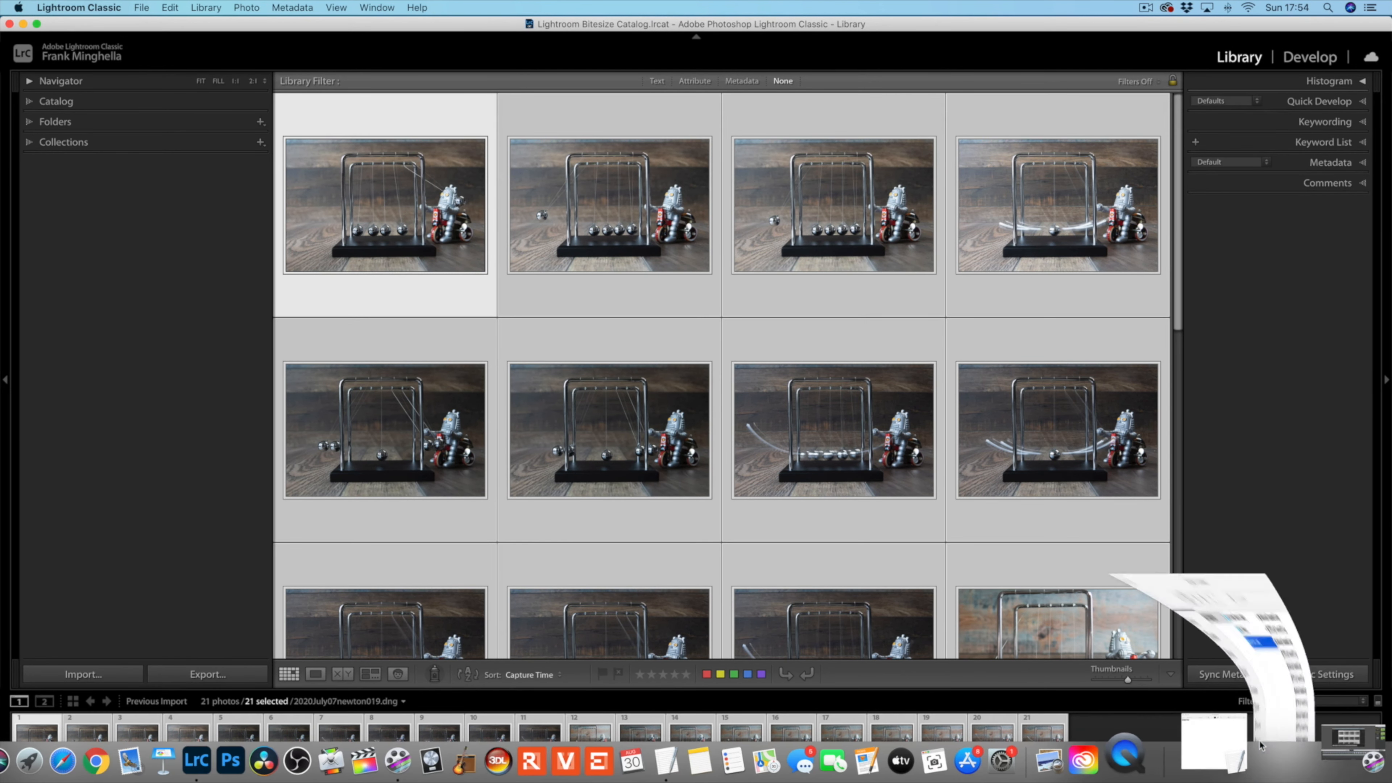
pyautogui.hscroll(-4, 632, 319)
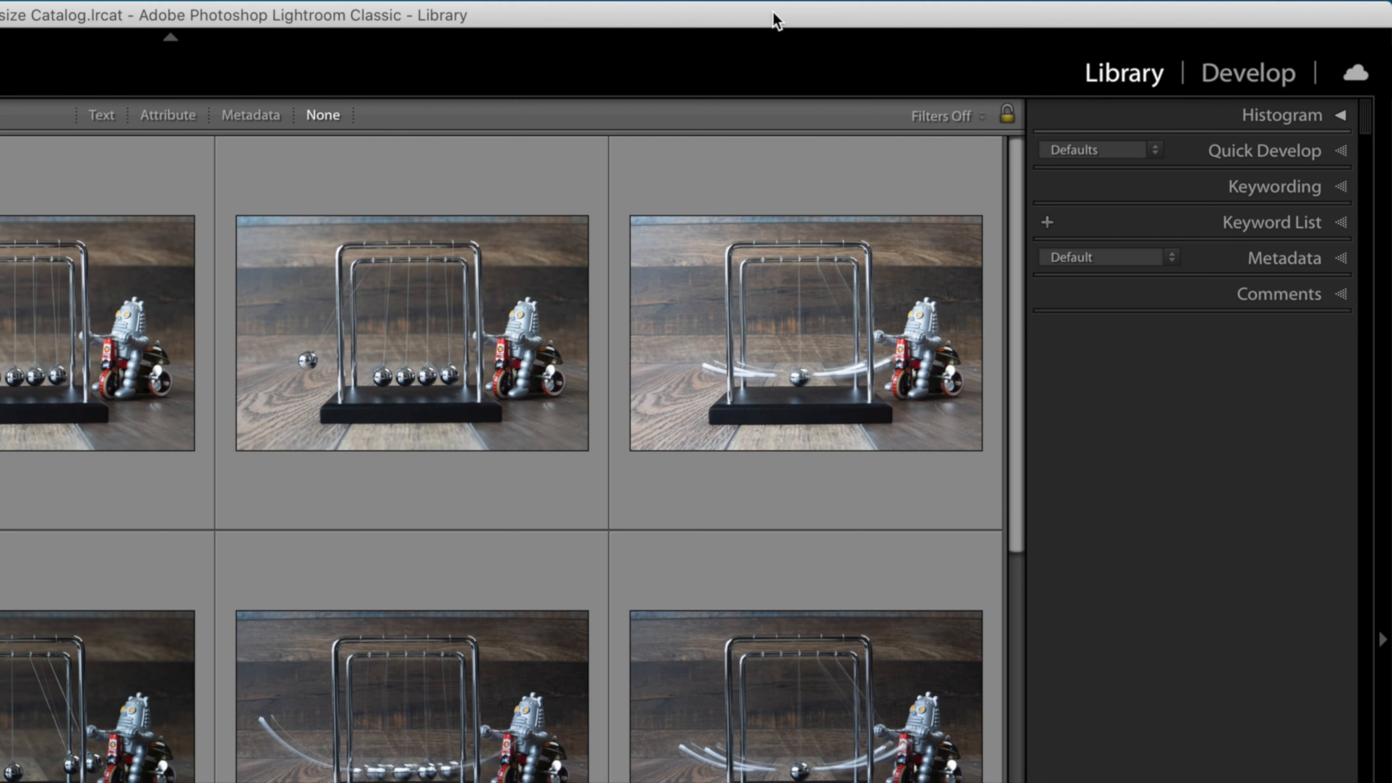
pyautogui.moveTo(771, 14); pyautogui.dragTo(561, 23)
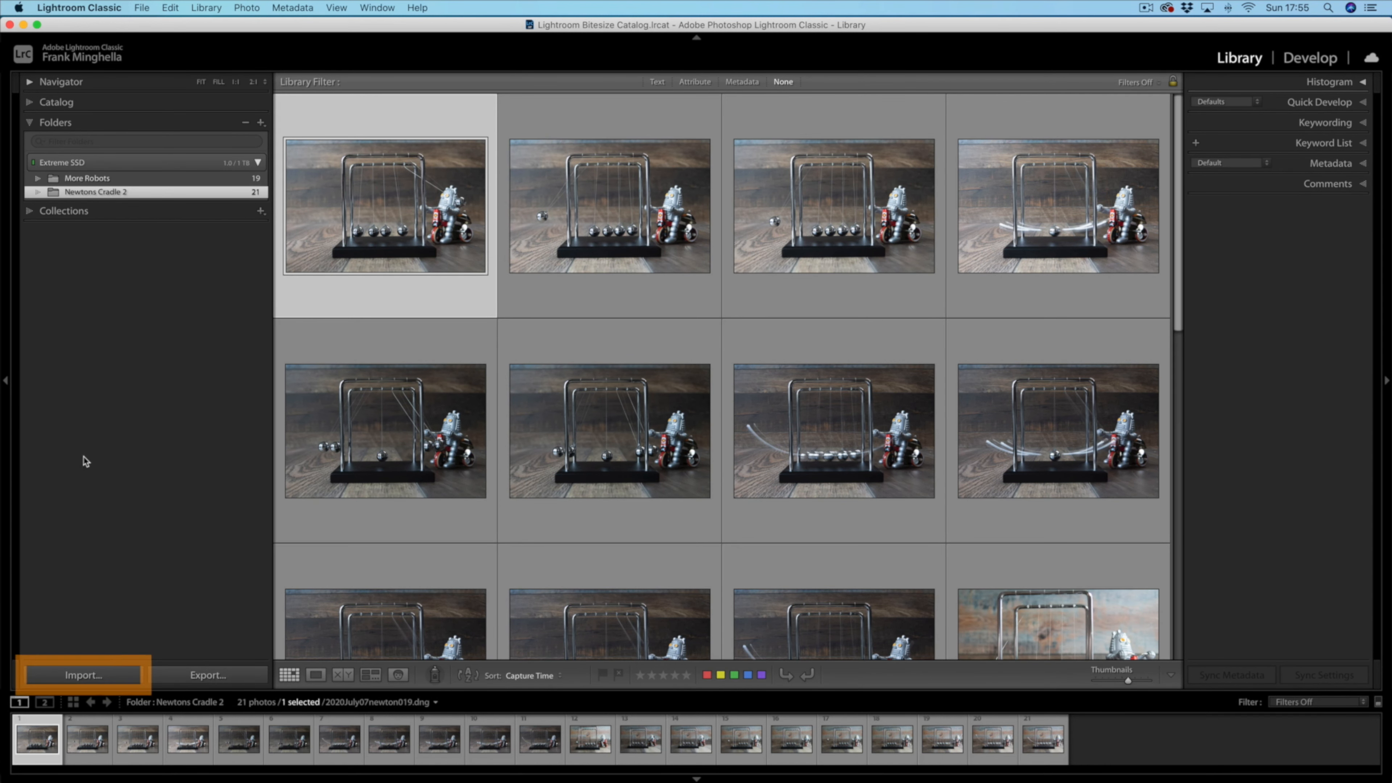
# Start a new import with the Mannequin folder on the Macintosh HD desktop as the source
pyautogui.click(101, 675)
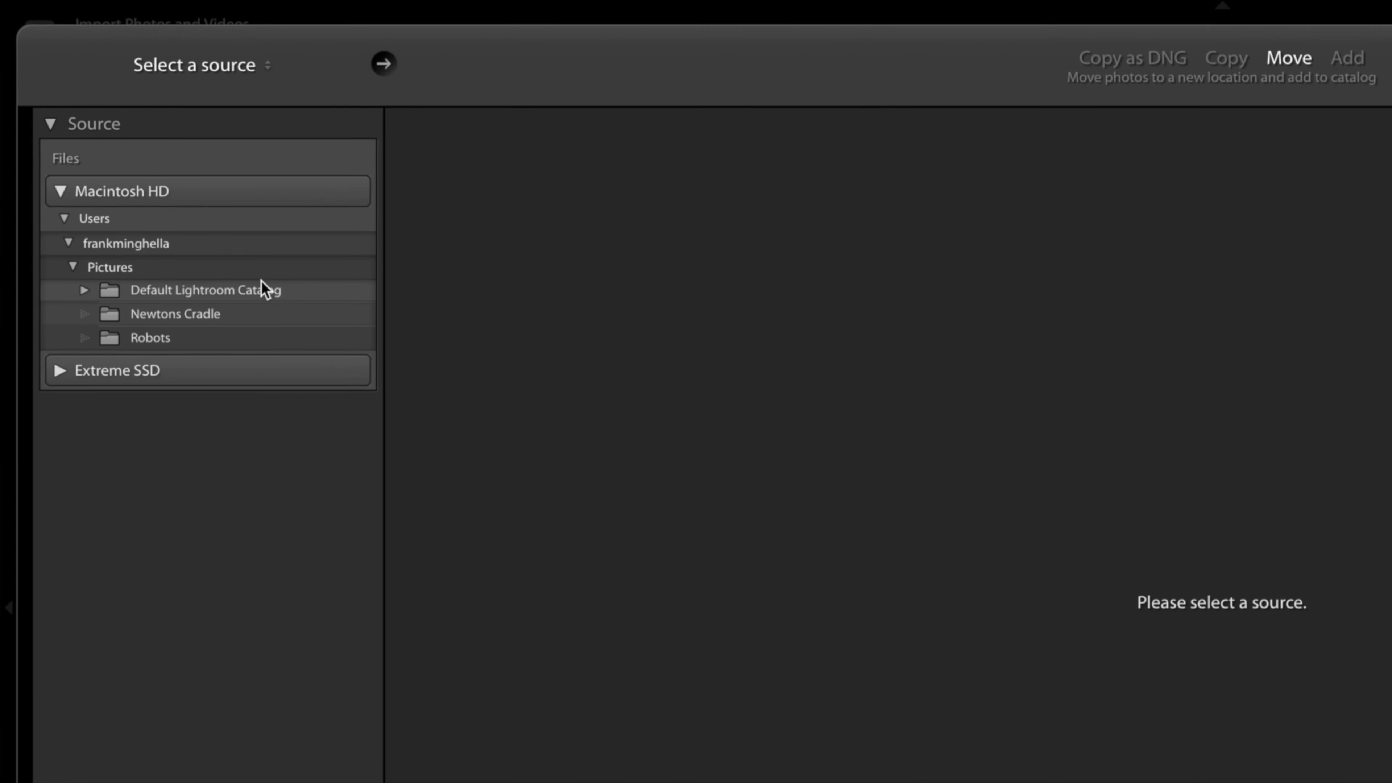
pyautogui.click(68, 245)
pyautogui.click(76, 242)
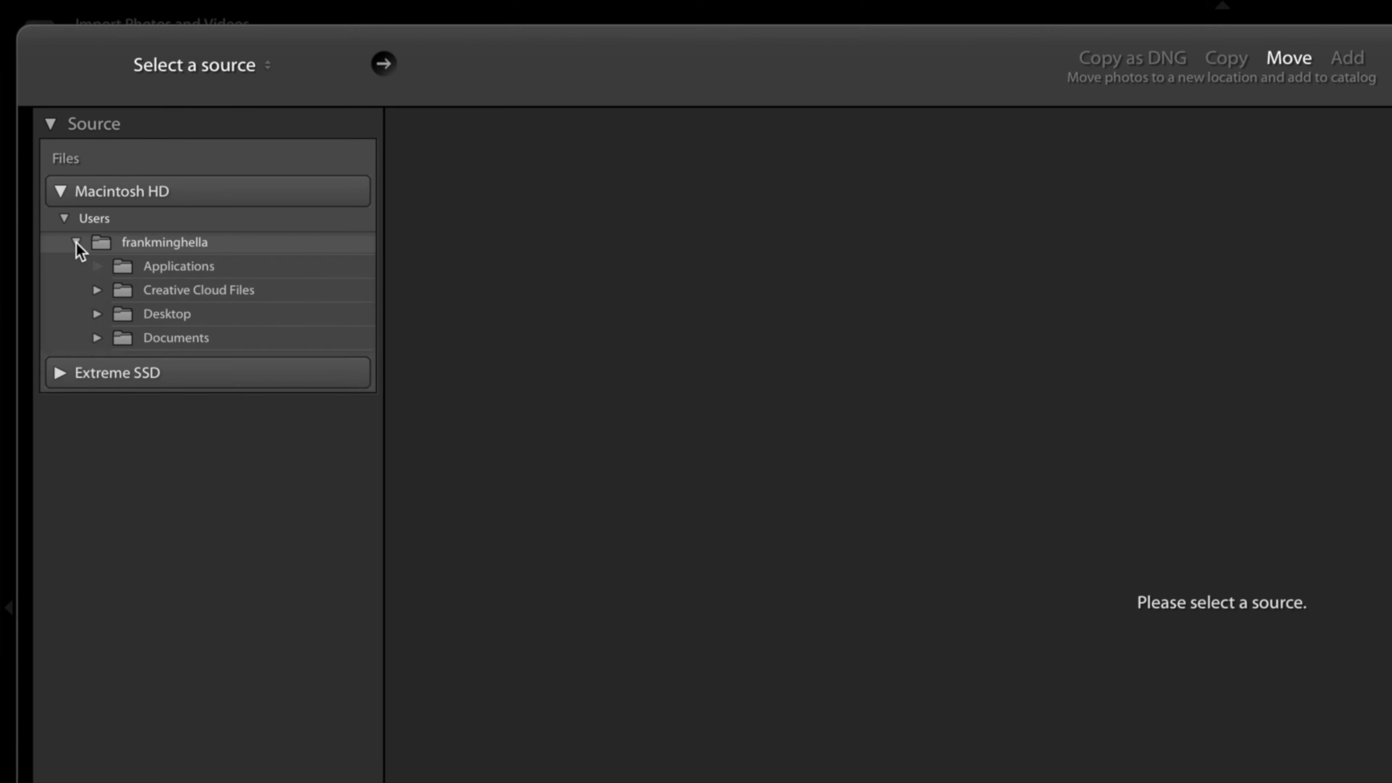
pyautogui.click(125, 312)
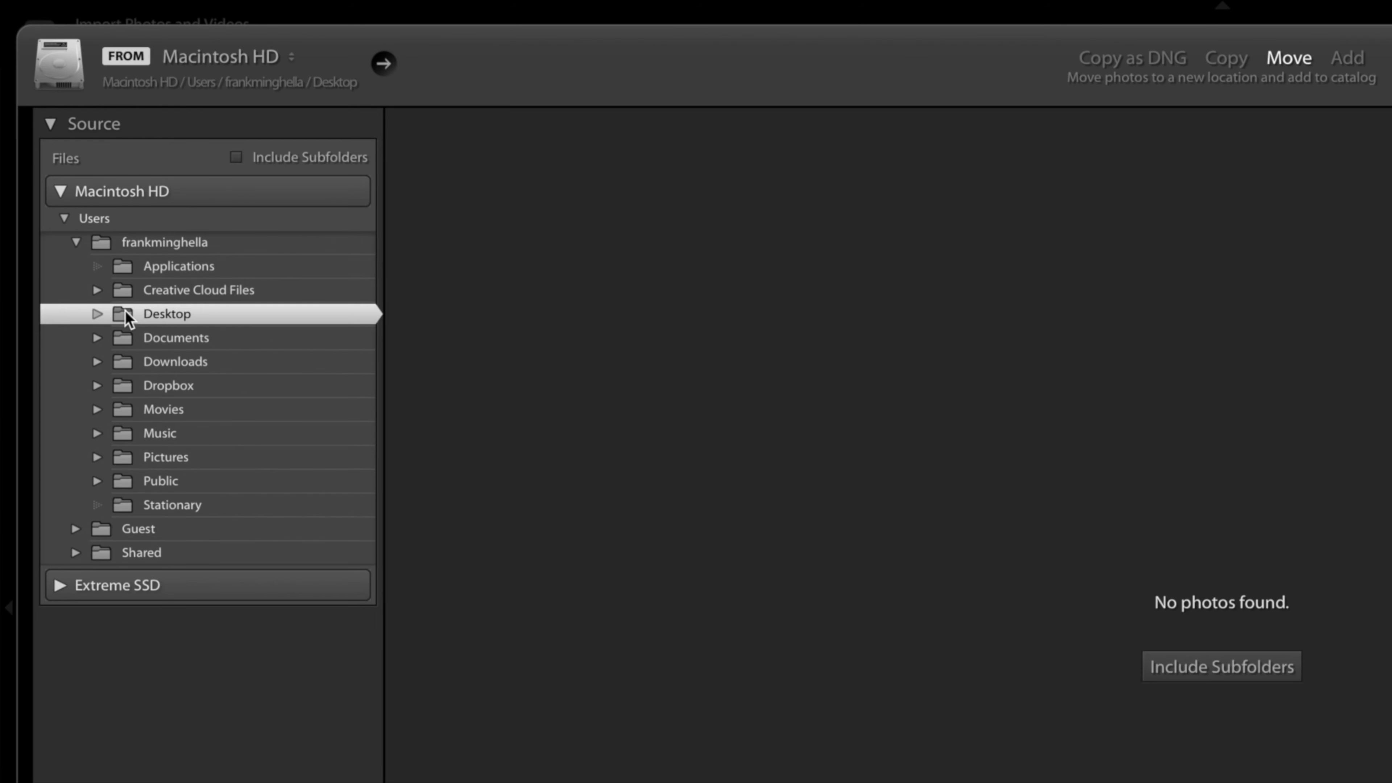
pyautogui.click(98, 314)
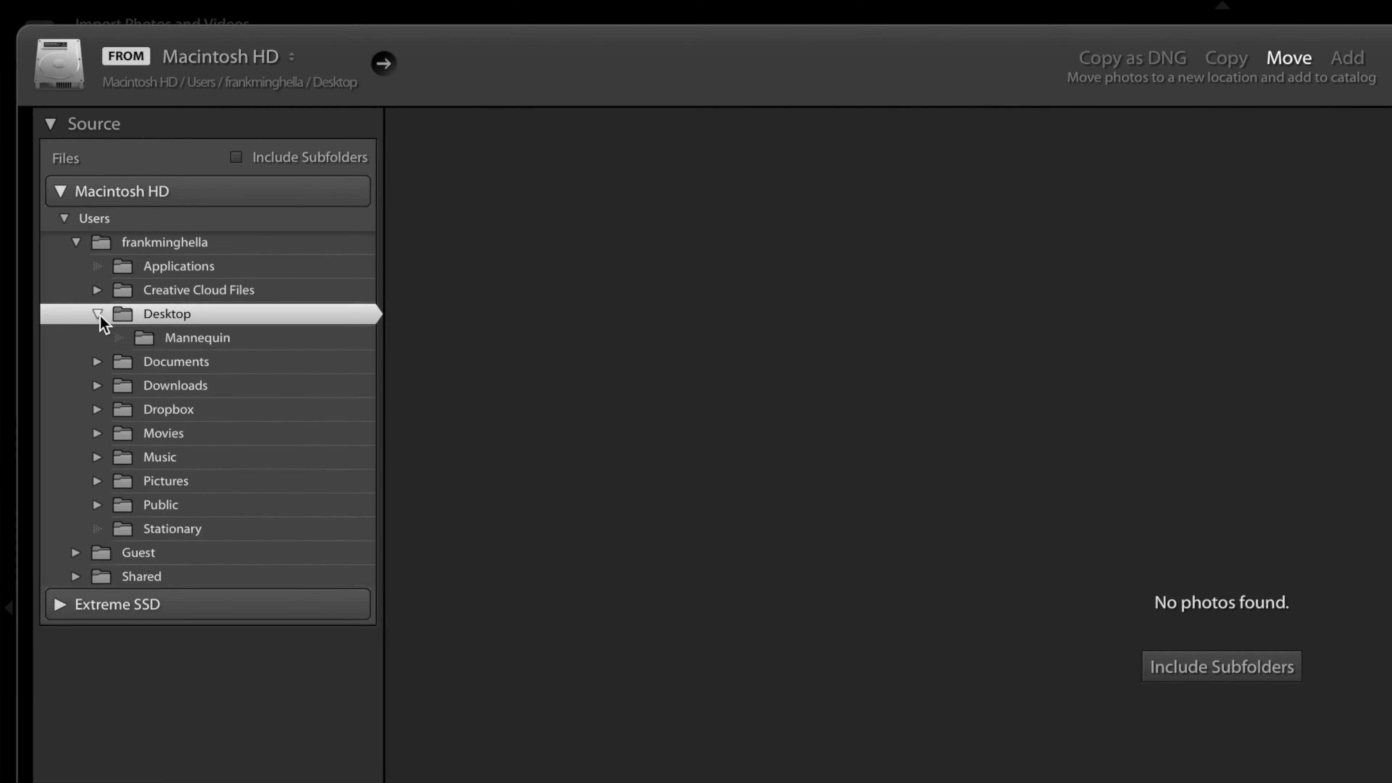
pyautogui.click(196, 338)
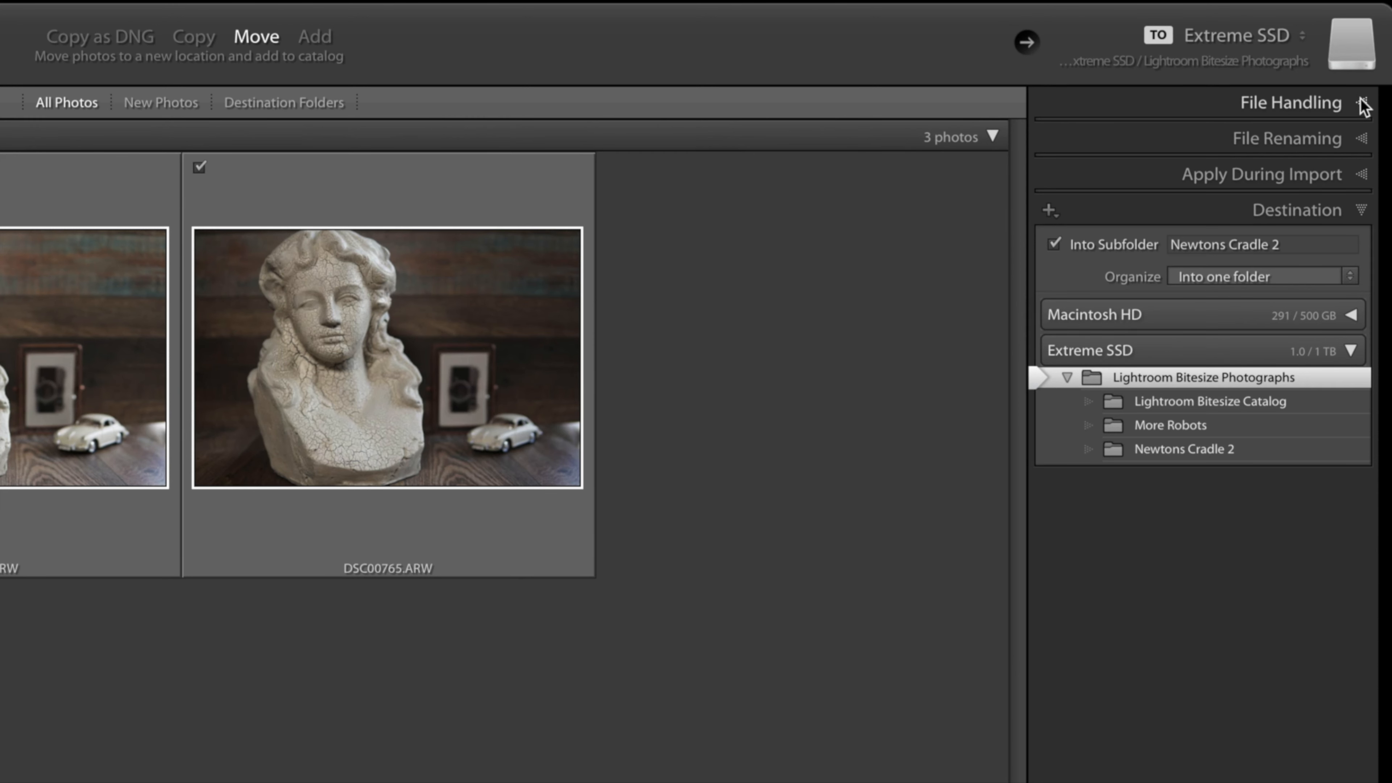
# Set the file renaming custom text to bust, and check the File Handling, Apply During Import and Destination settings
pyautogui.click(1363, 104)
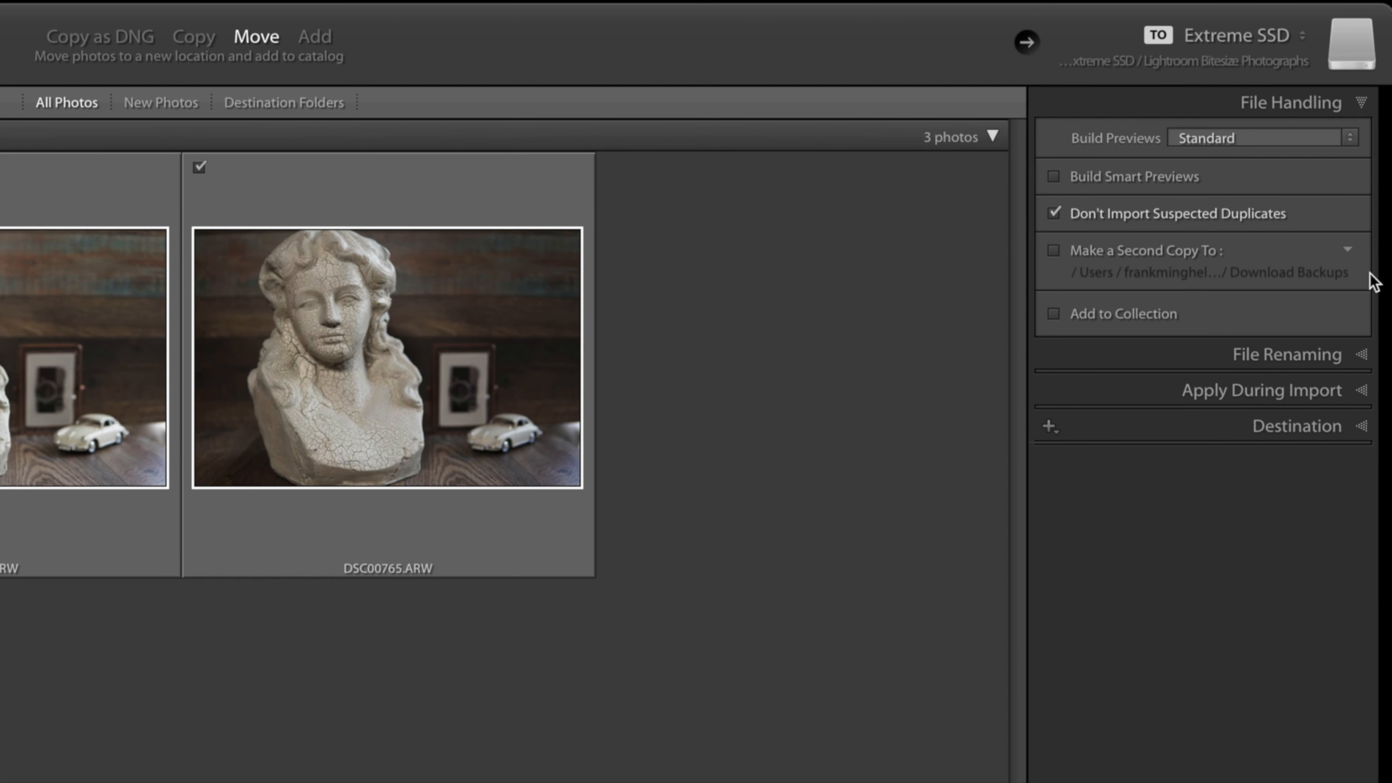
pyautogui.click(1362, 356)
pyautogui.click(1255, 240)
pyautogui.write('b')
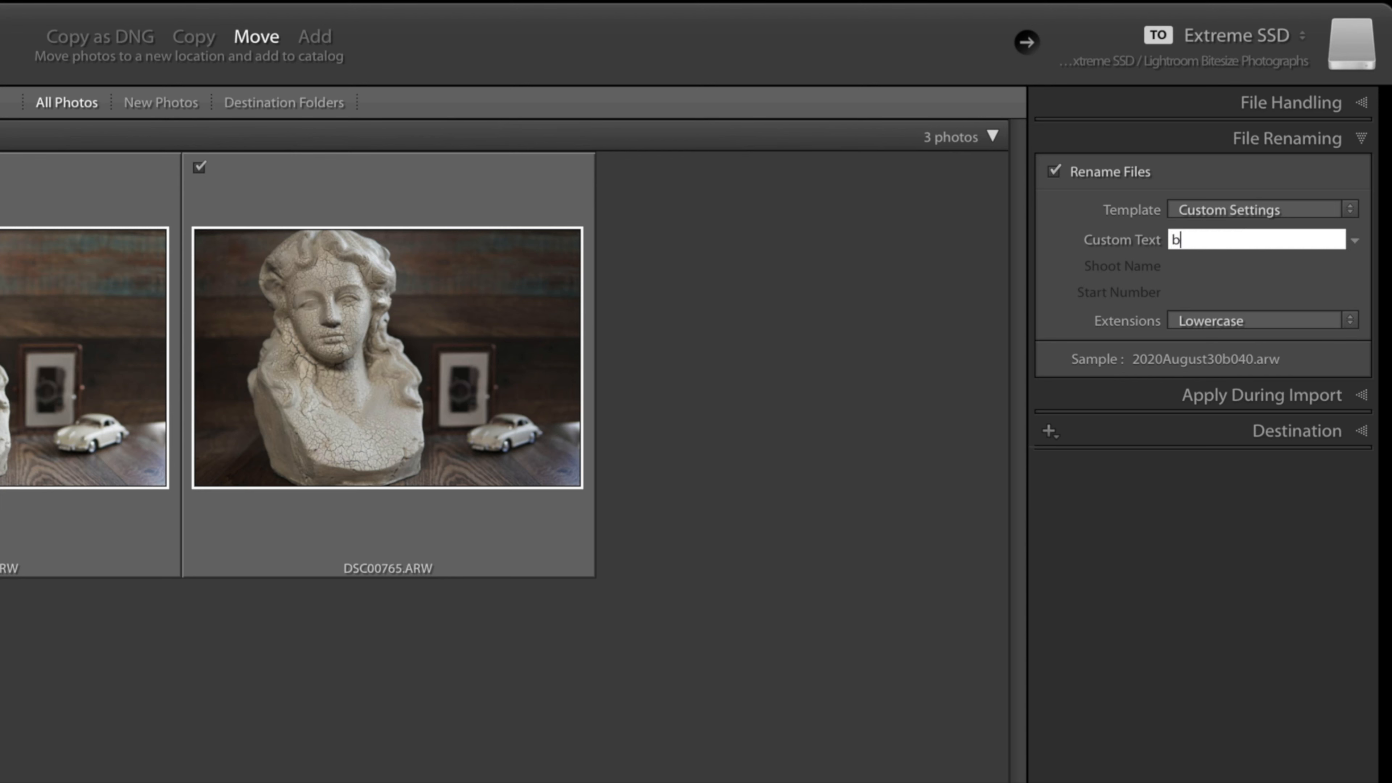
pyautogui.write('ust')
pyautogui.click(1361, 404)
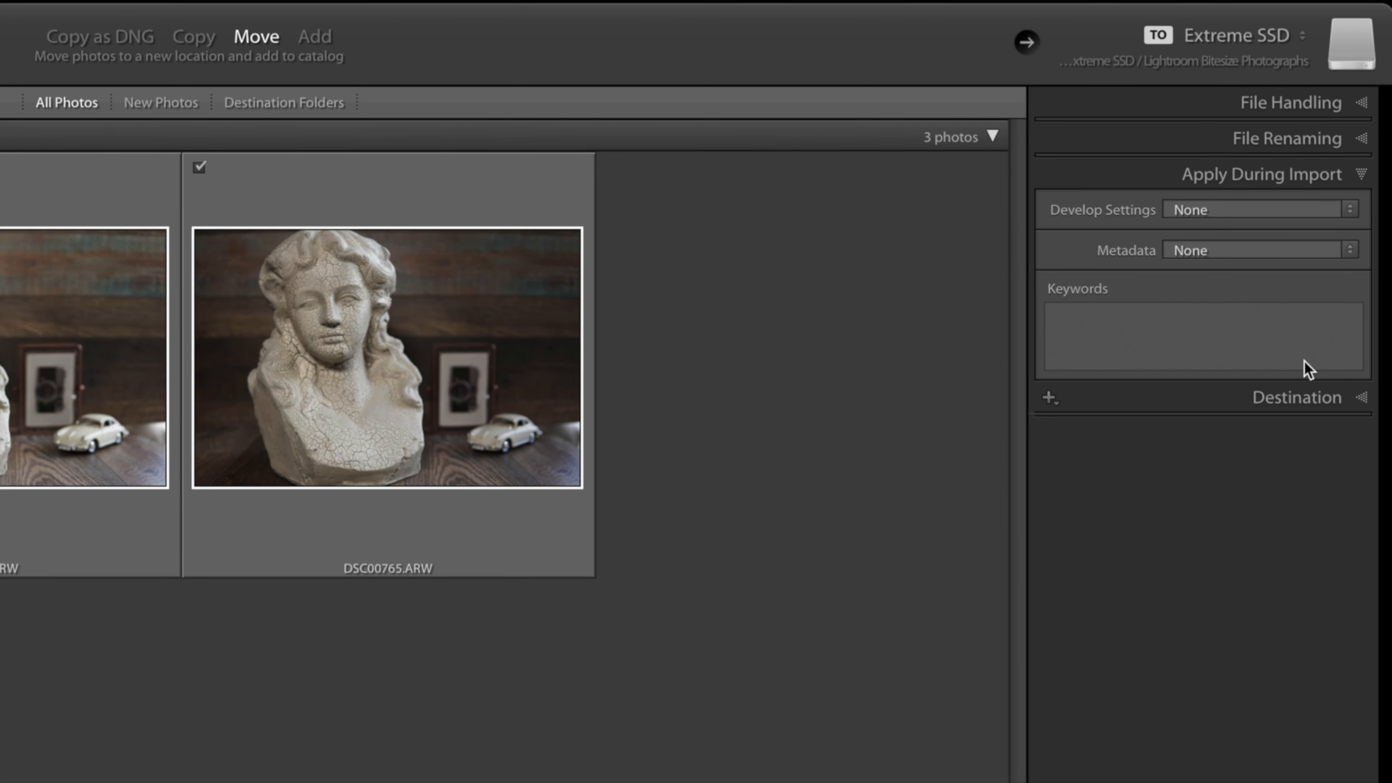
pyautogui.click(1304, 397)
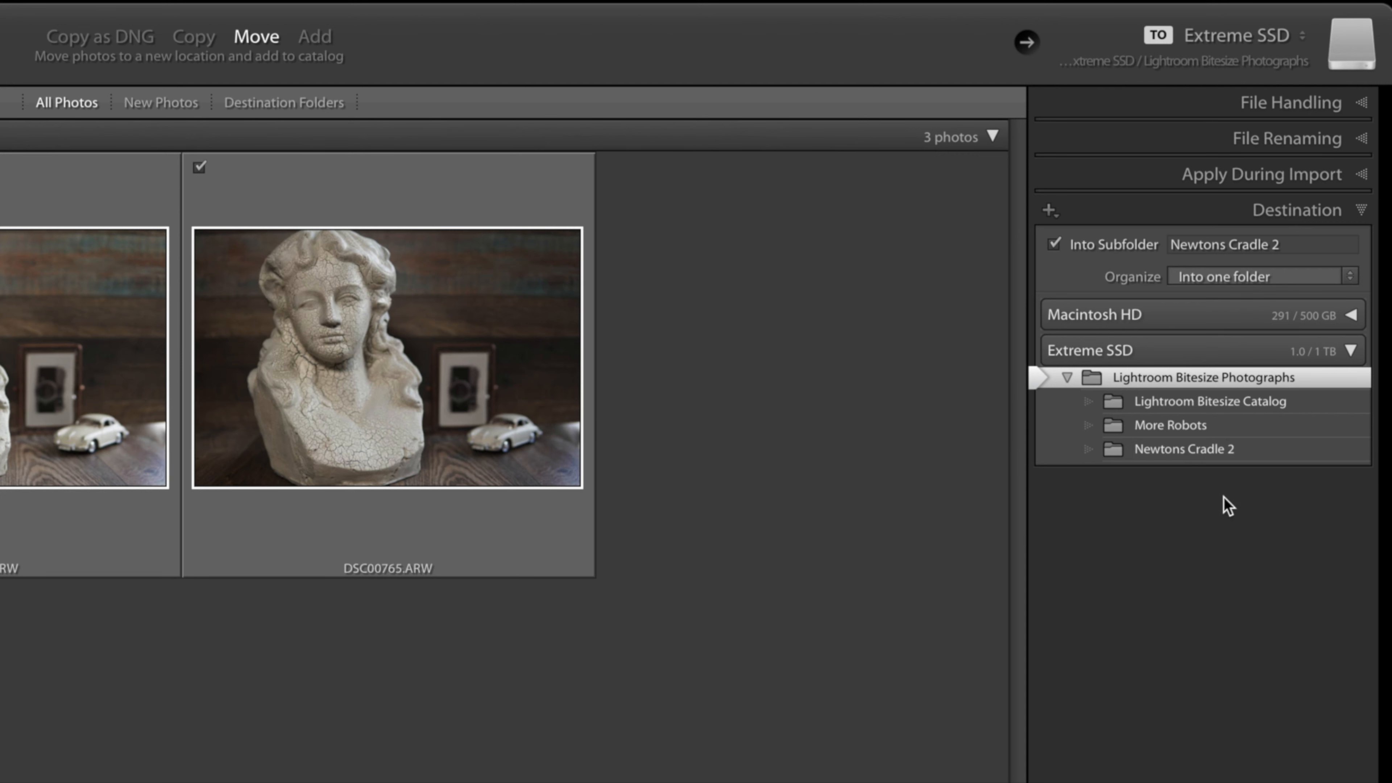
# Try organizing the photos by original folders with Into Subfolder off, and restore Into one folder with the subfolder enabled
pyautogui.click(1254, 275)
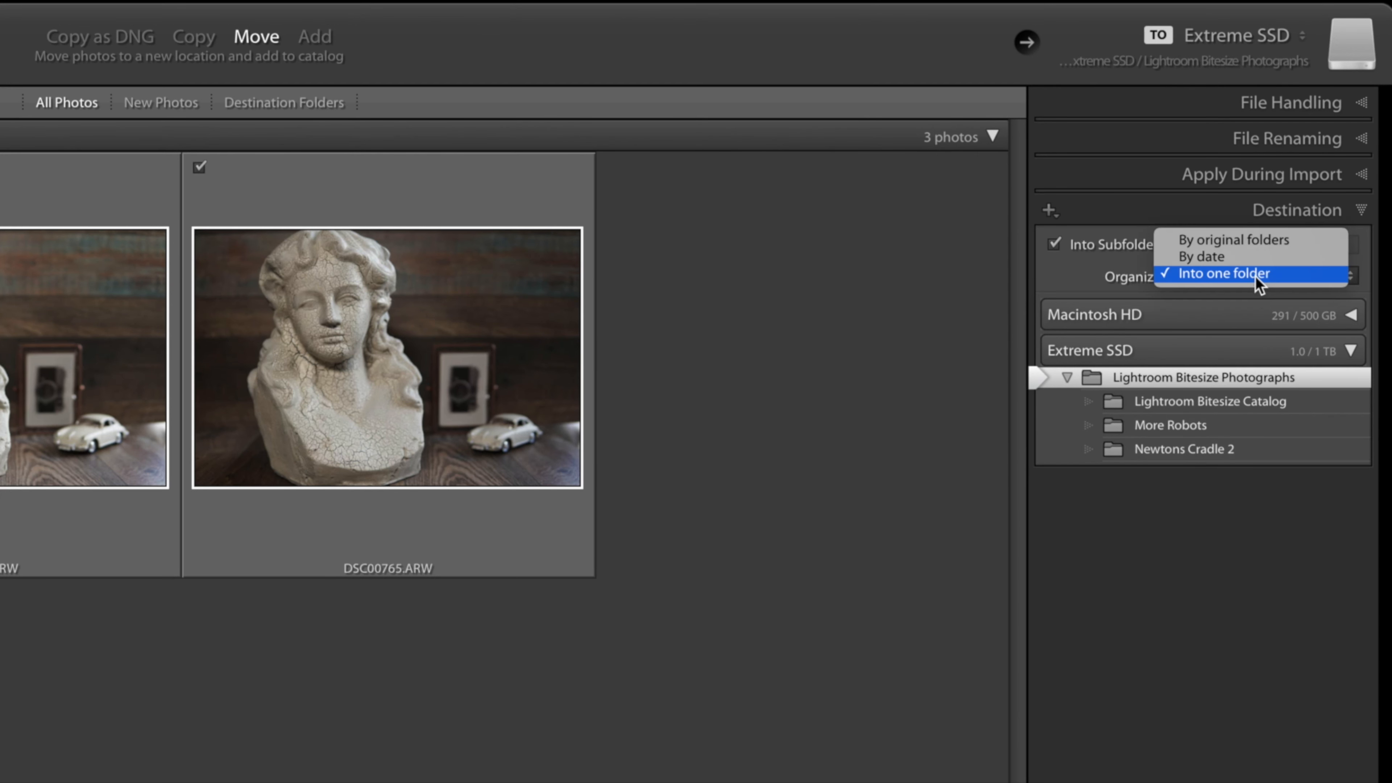
pyautogui.click(1255, 243)
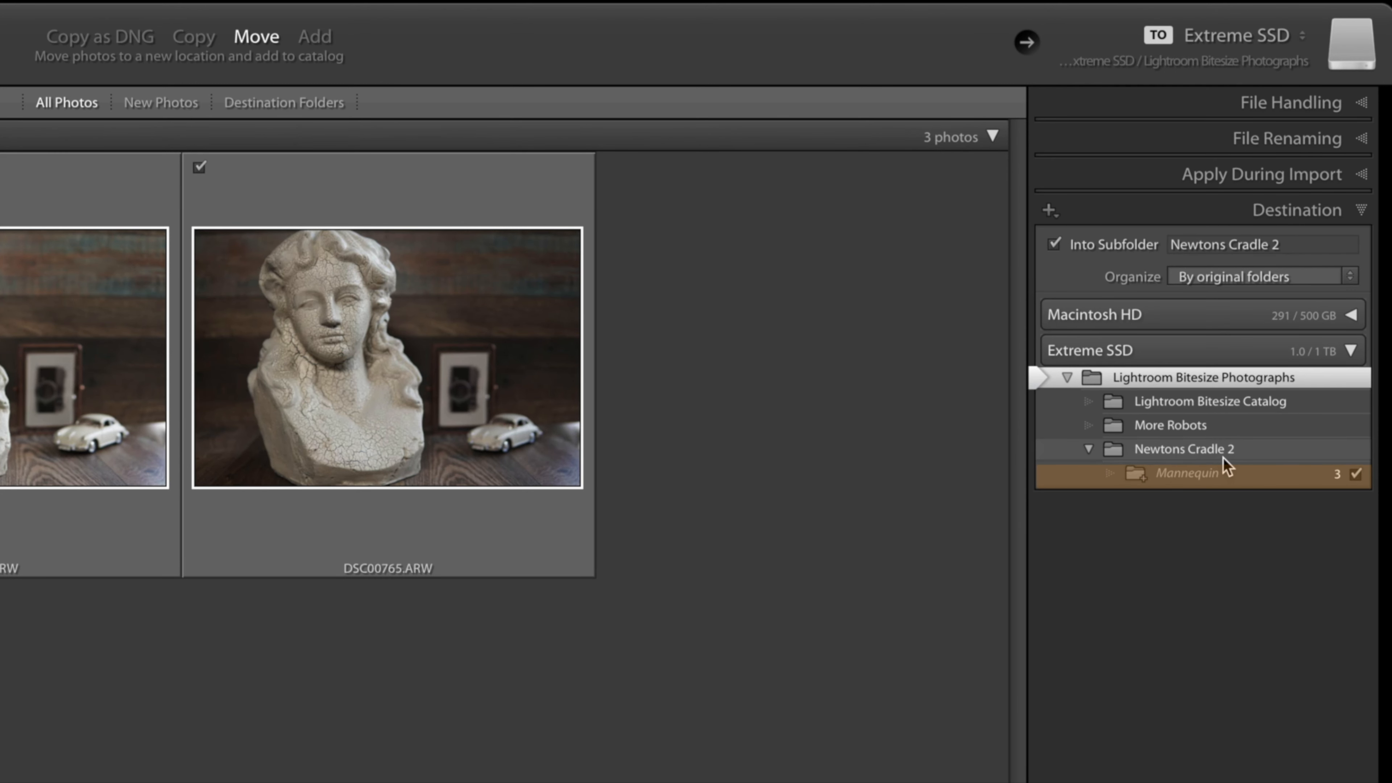
pyautogui.click(1055, 244)
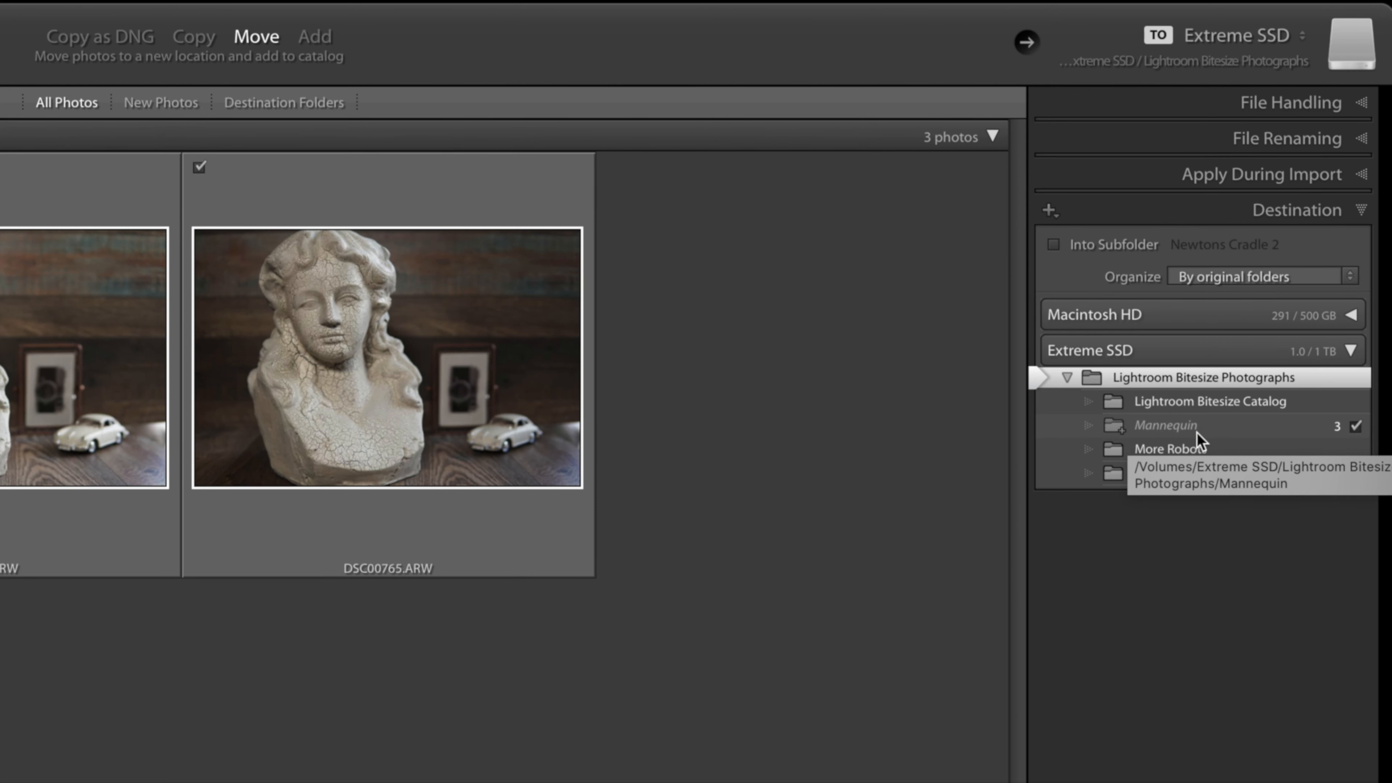
pyautogui.click(1242, 277)
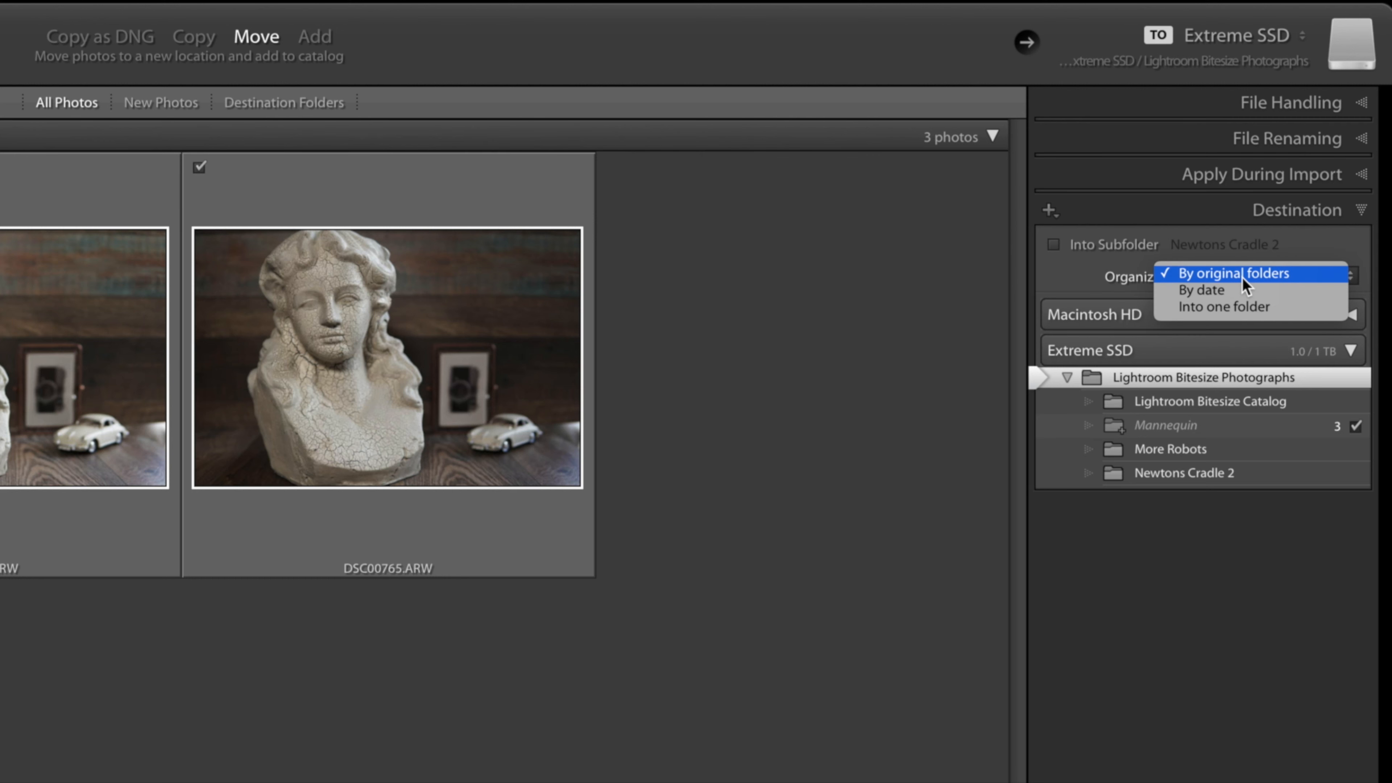
pyautogui.click(1227, 307)
pyautogui.click(1056, 246)
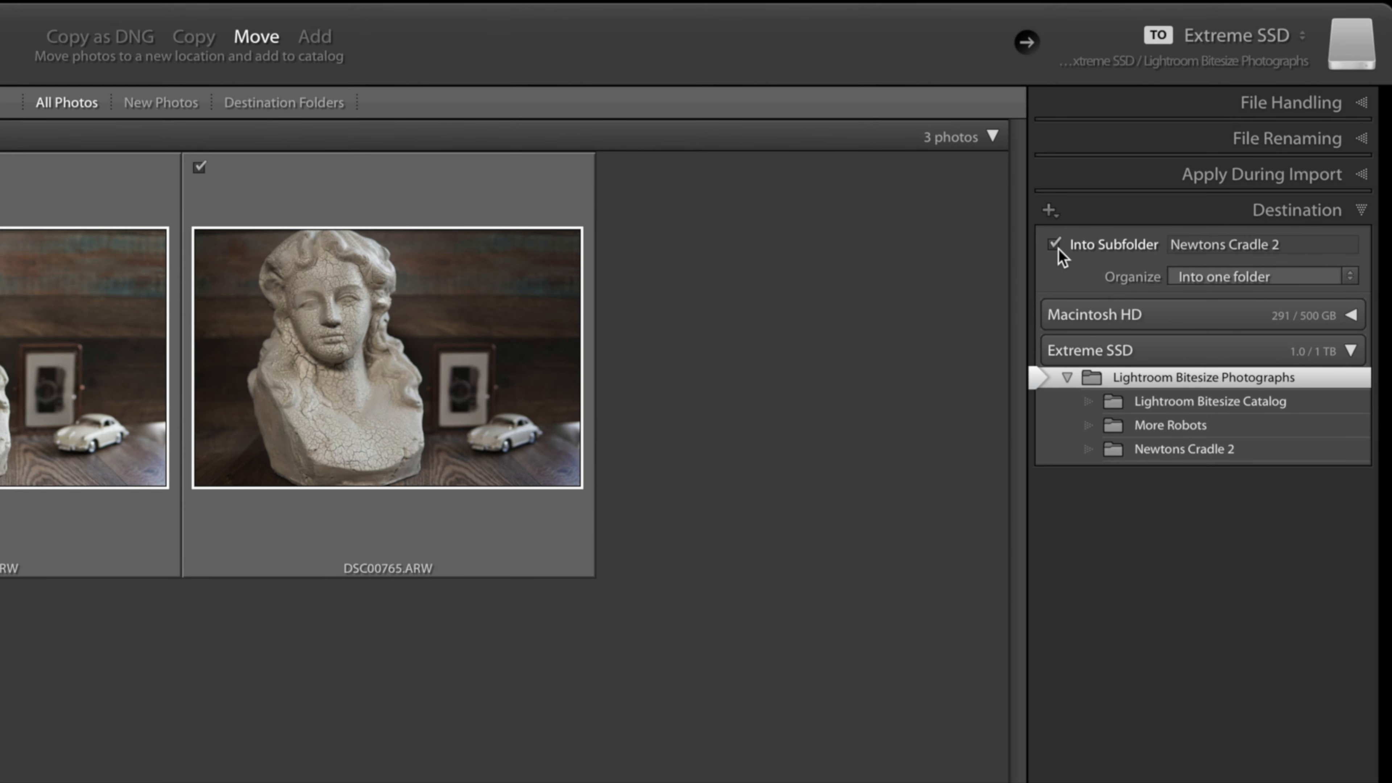
# Import the bust photos except DSC00759.ARW into a destination subfolder named Bust
pyautogui.click(1254, 247)
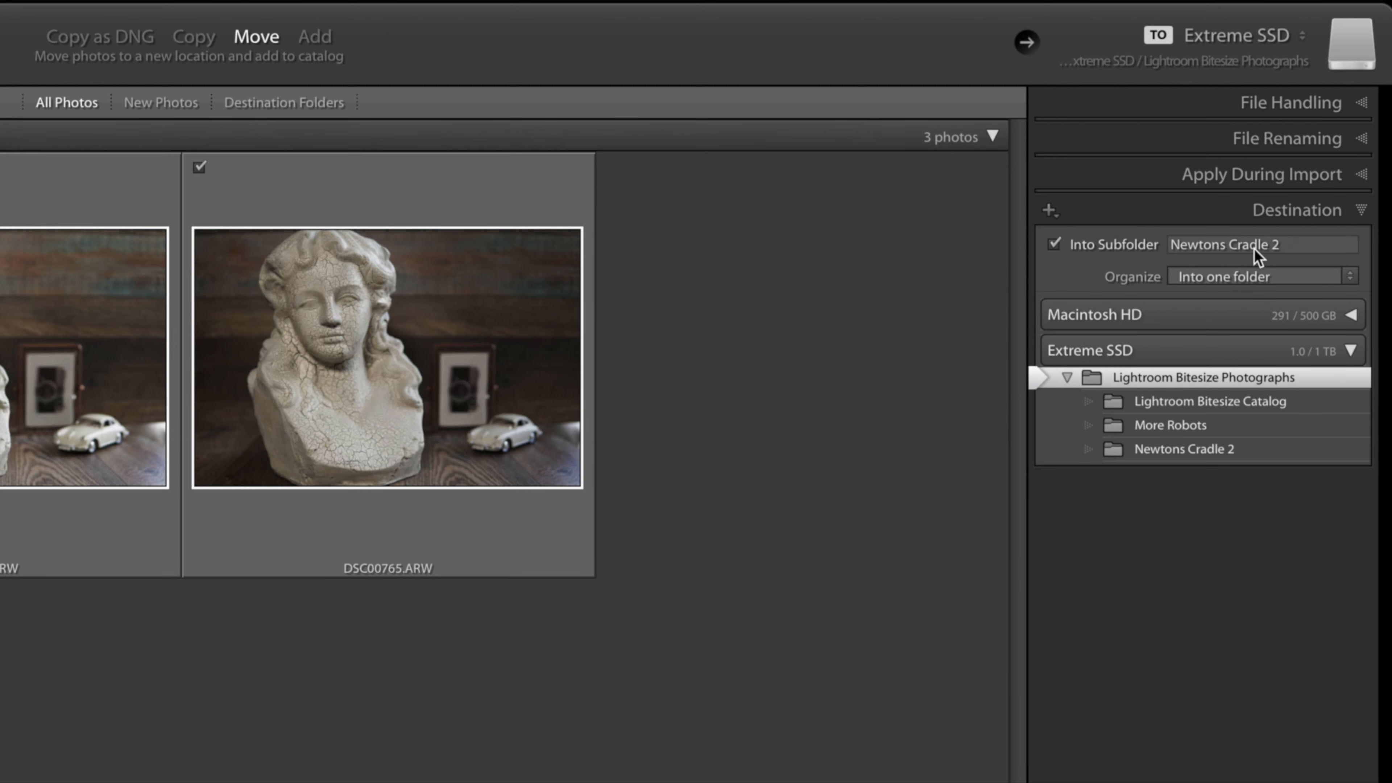
pyautogui.write('Bust')
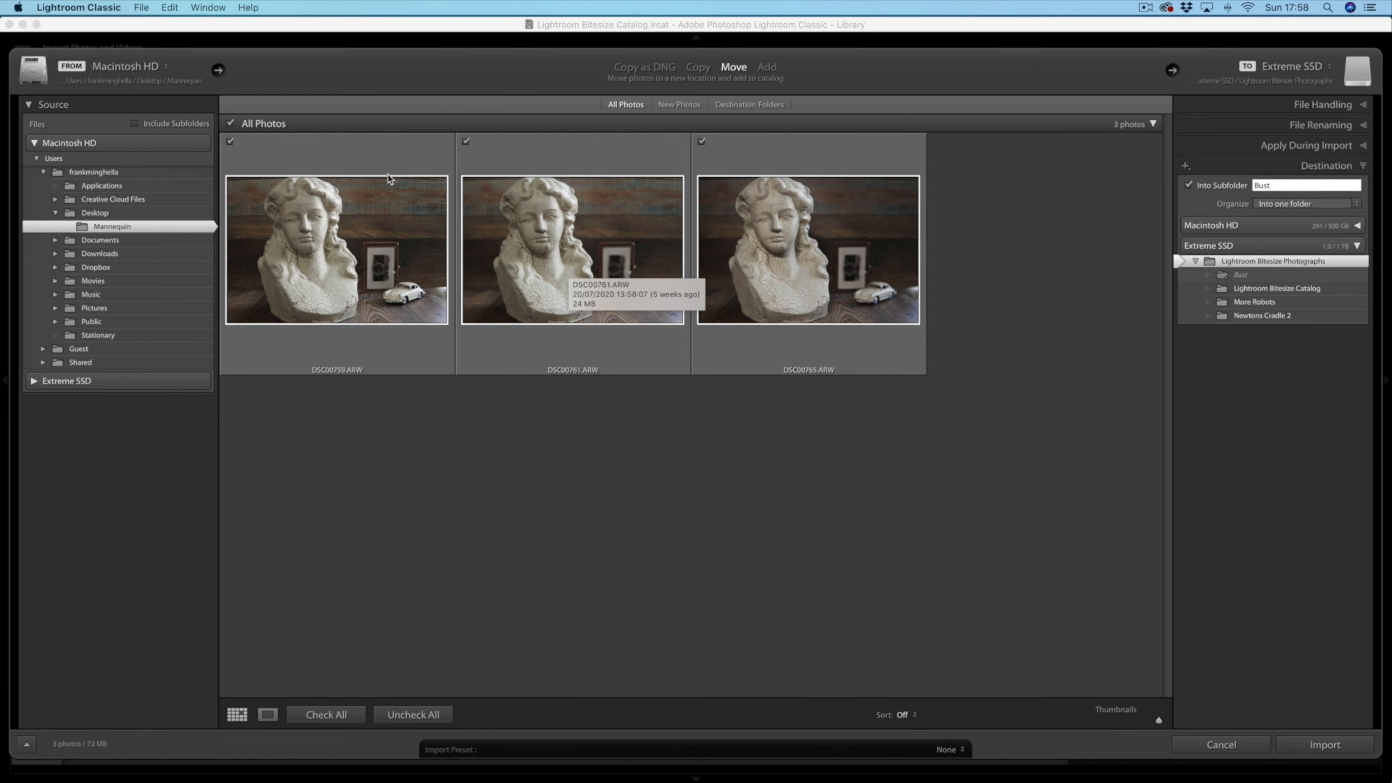
pyautogui.click(229, 143)
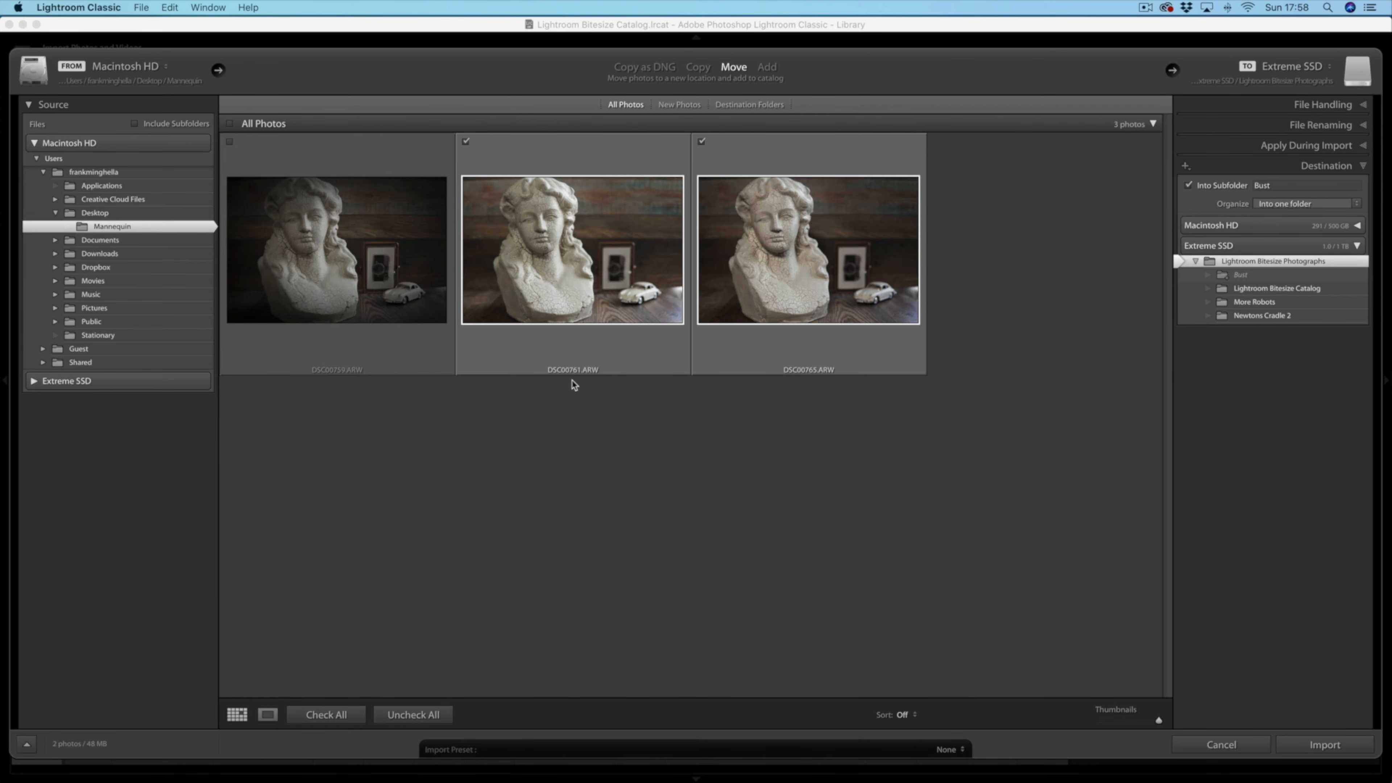
pyautogui.click(1325, 744)
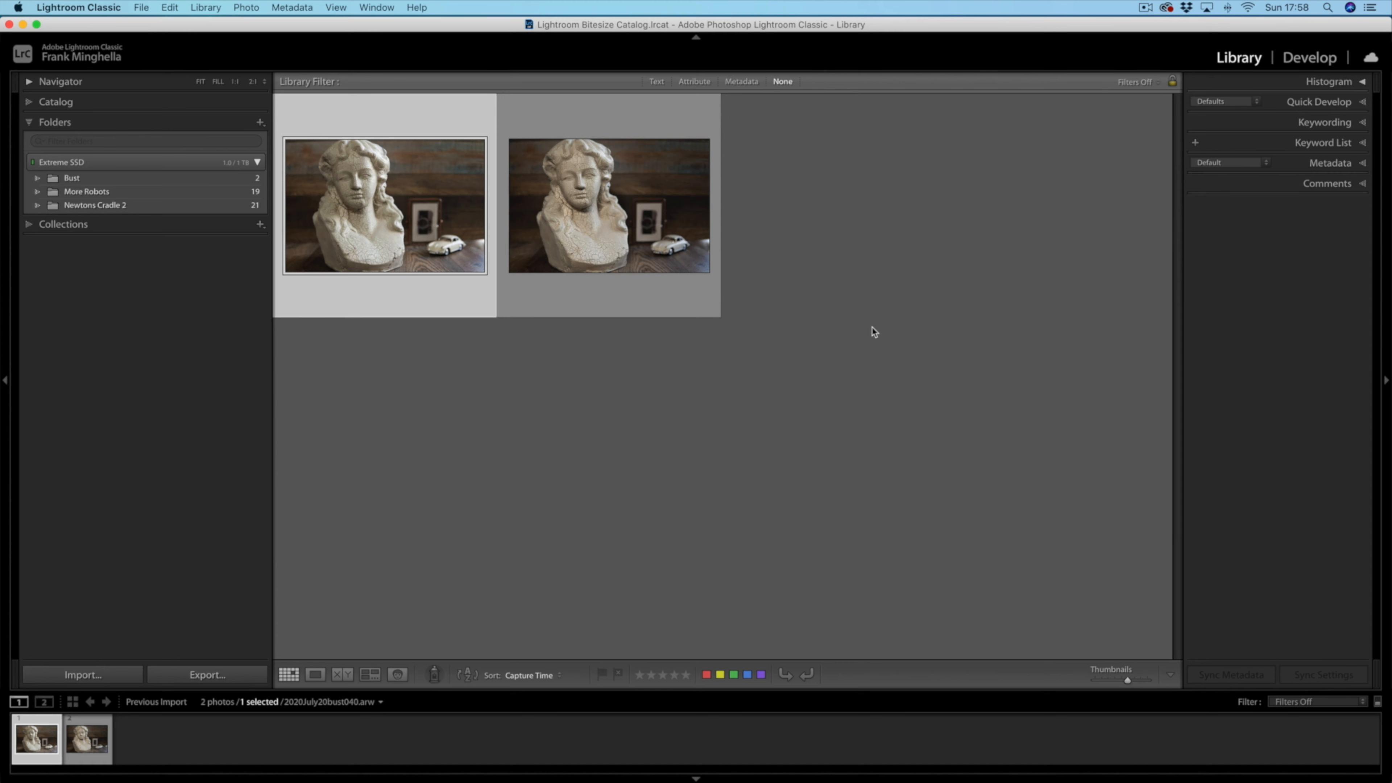
# Move the Lightroom window aside and check the contents of the desktop's Mannequin folder in Finder, previewing DSC00759.ARW
pyautogui.moveTo(1096, 26); pyautogui.dragTo(1013, 26)
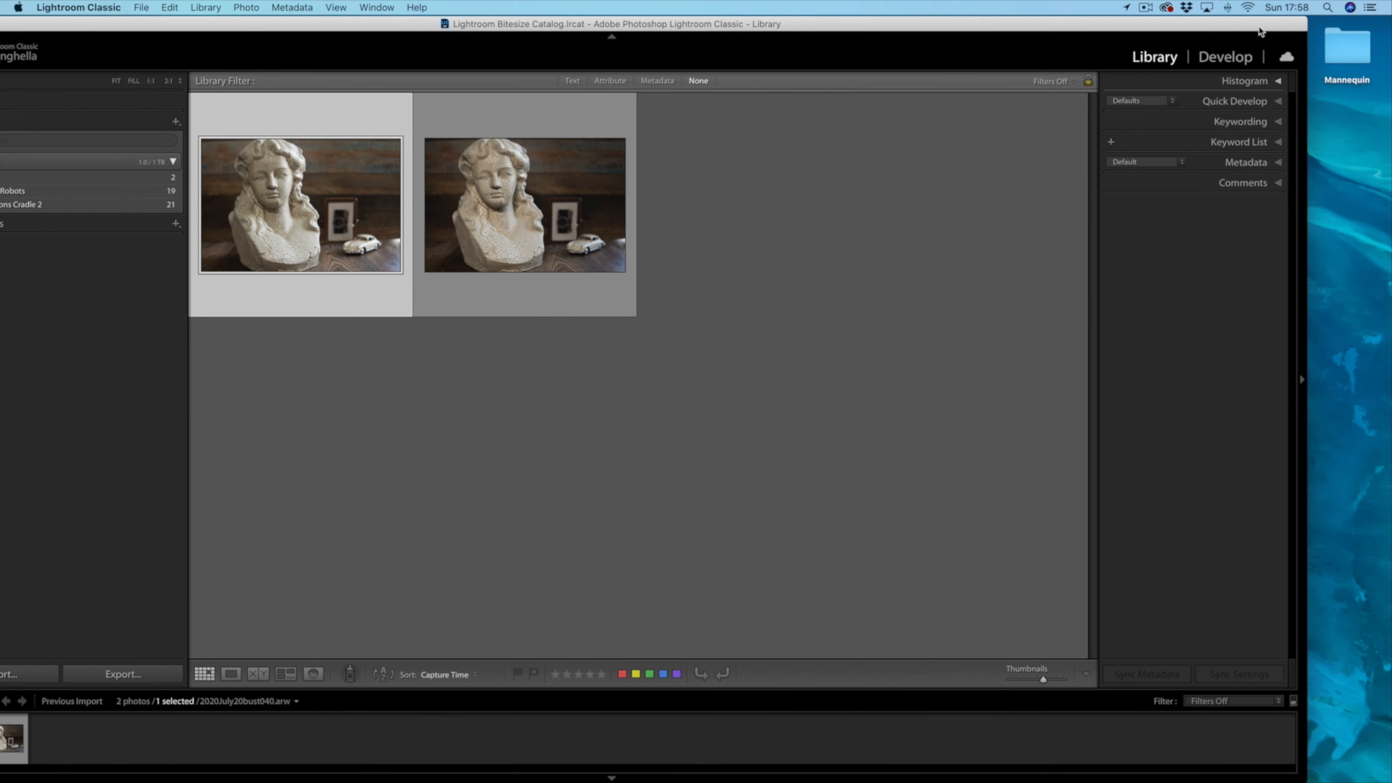
pyautogui.doubleClick(1348, 46)
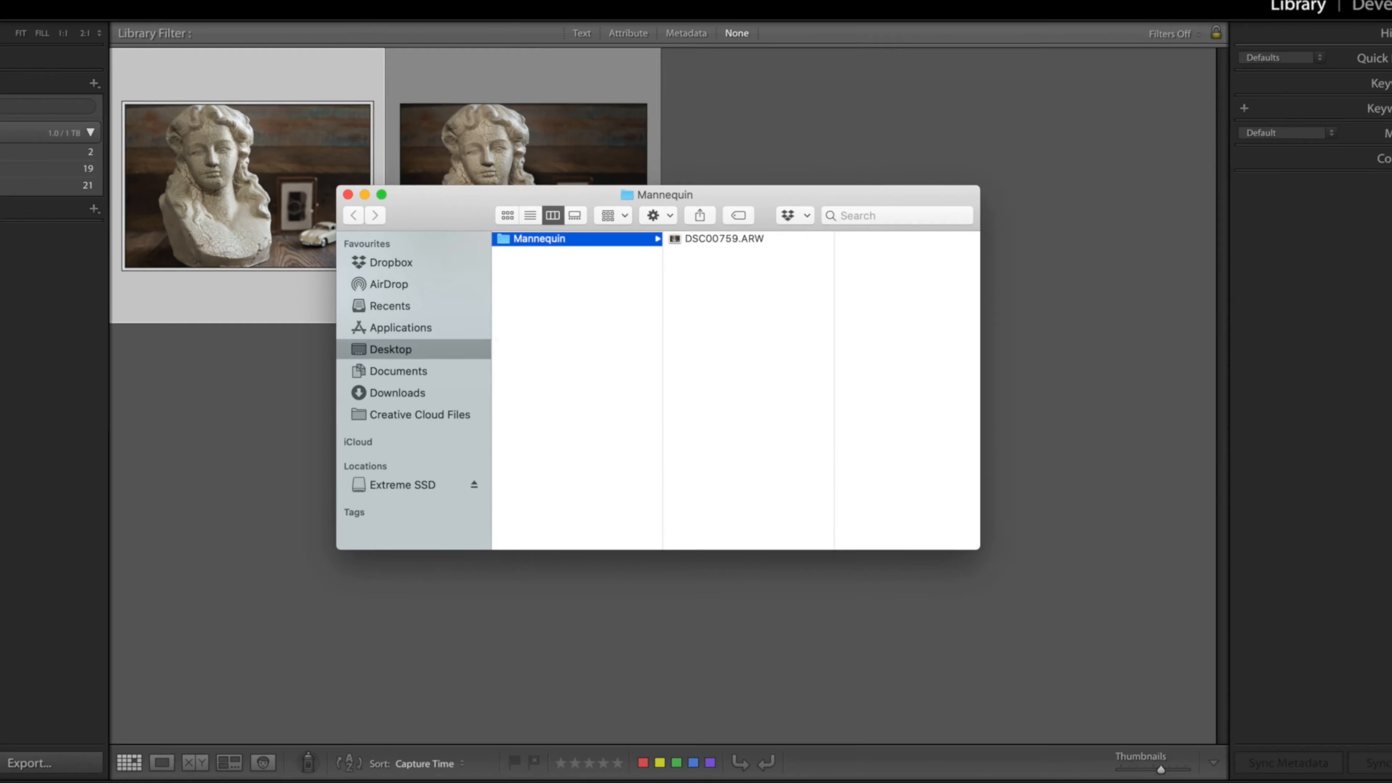
pyautogui.click(794, 222)
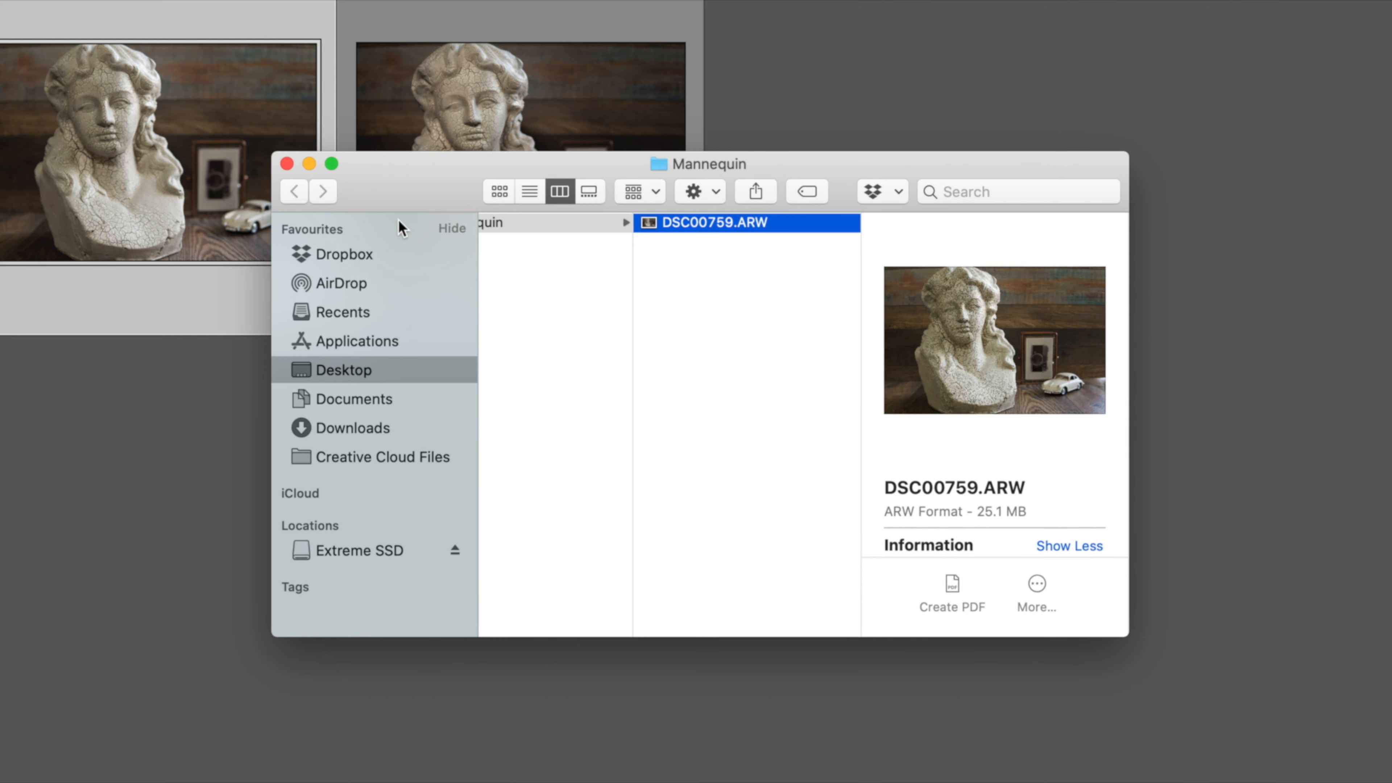
pyautogui.moveTo(424, 183); pyautogui.dragTo(1023, 205)
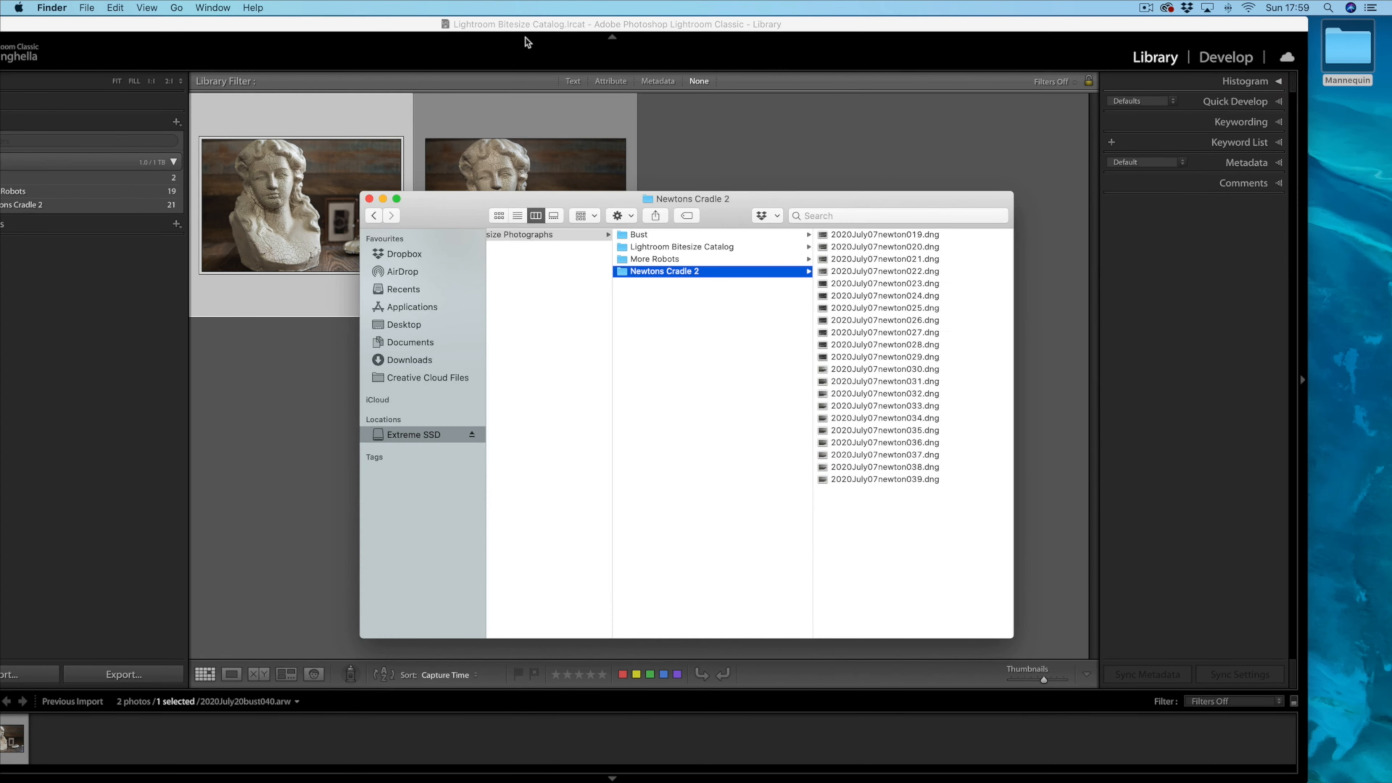
# Start an import of DSC00759.ARW by dropping it from the desktop's Mannequin folder onto the Lightroom library
pyautogui.click(493, 24)
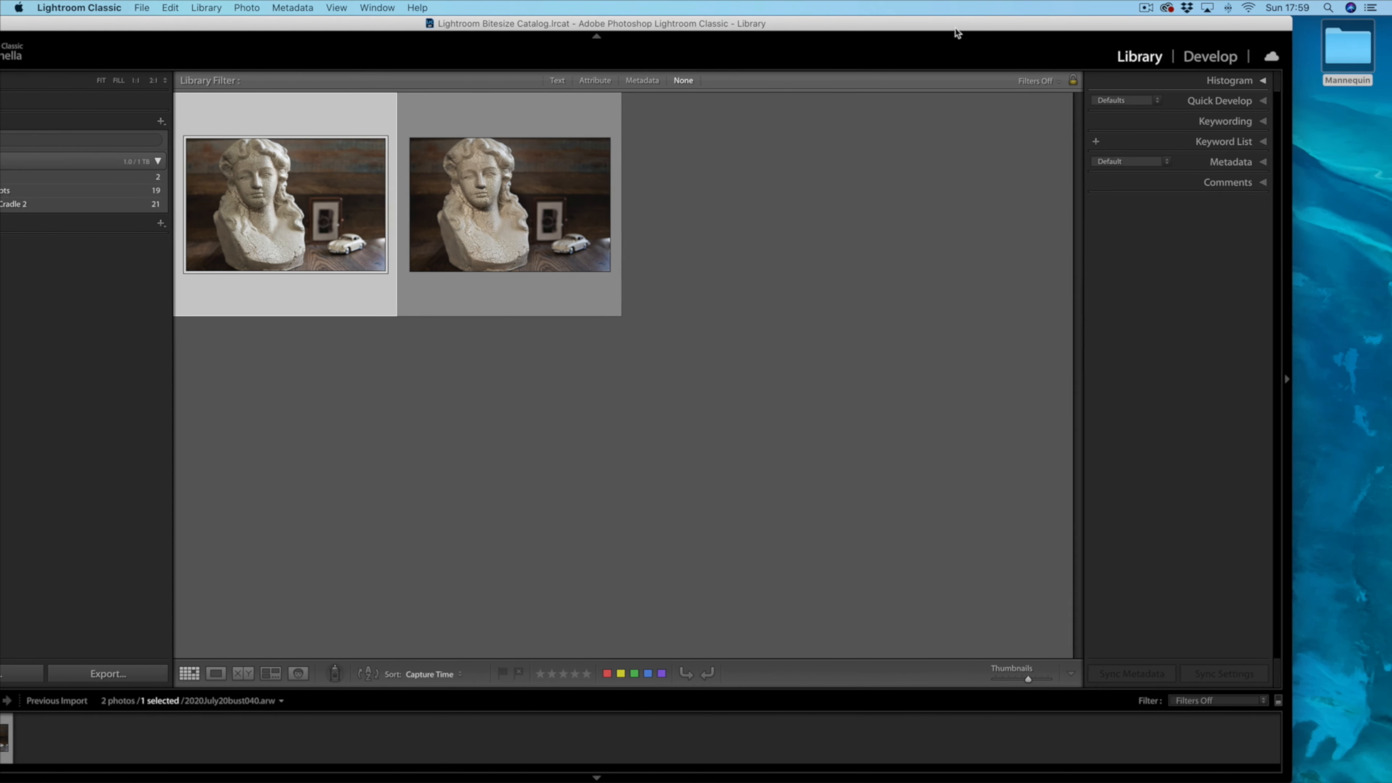
pyautogui.moveTo(1058, 28); pyautogui.dragTo(954, 28)
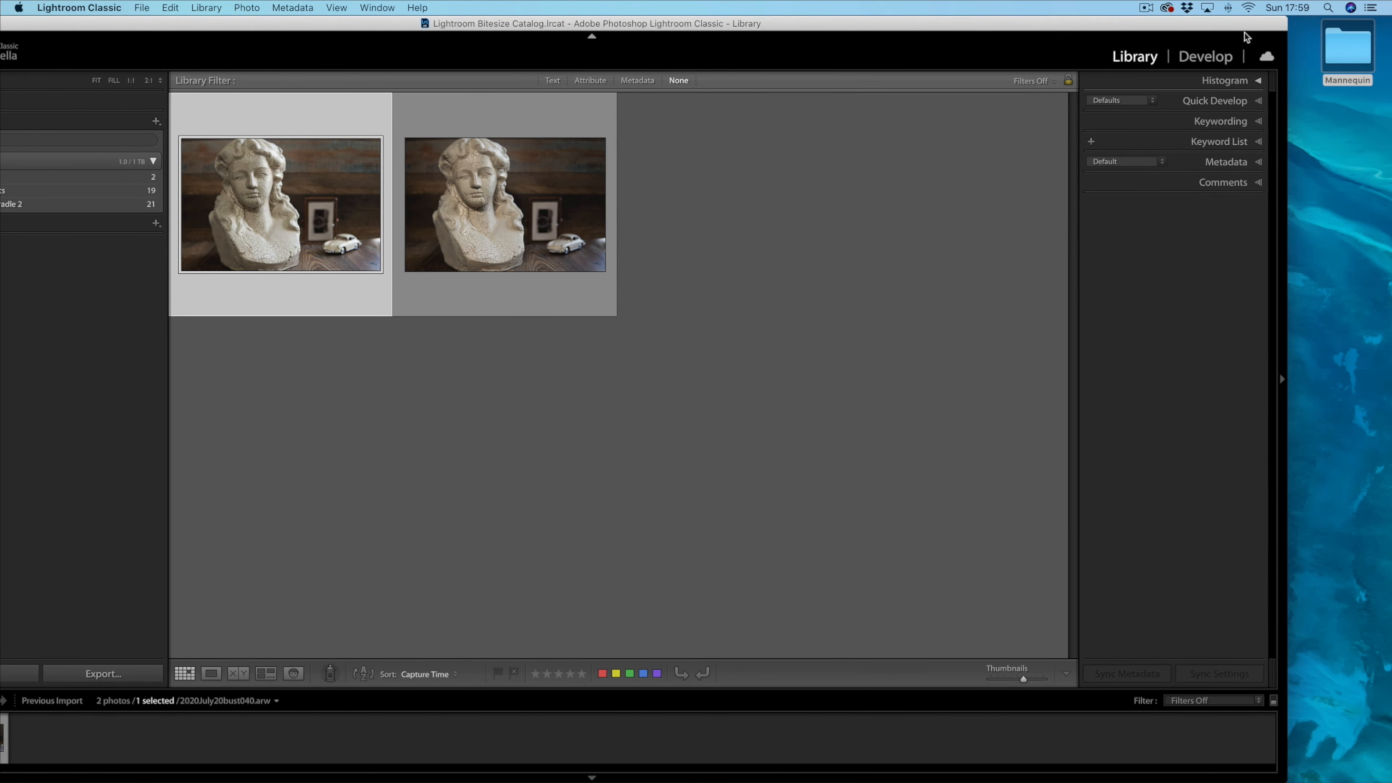
pyautogui.doubleClick(1339, 57)
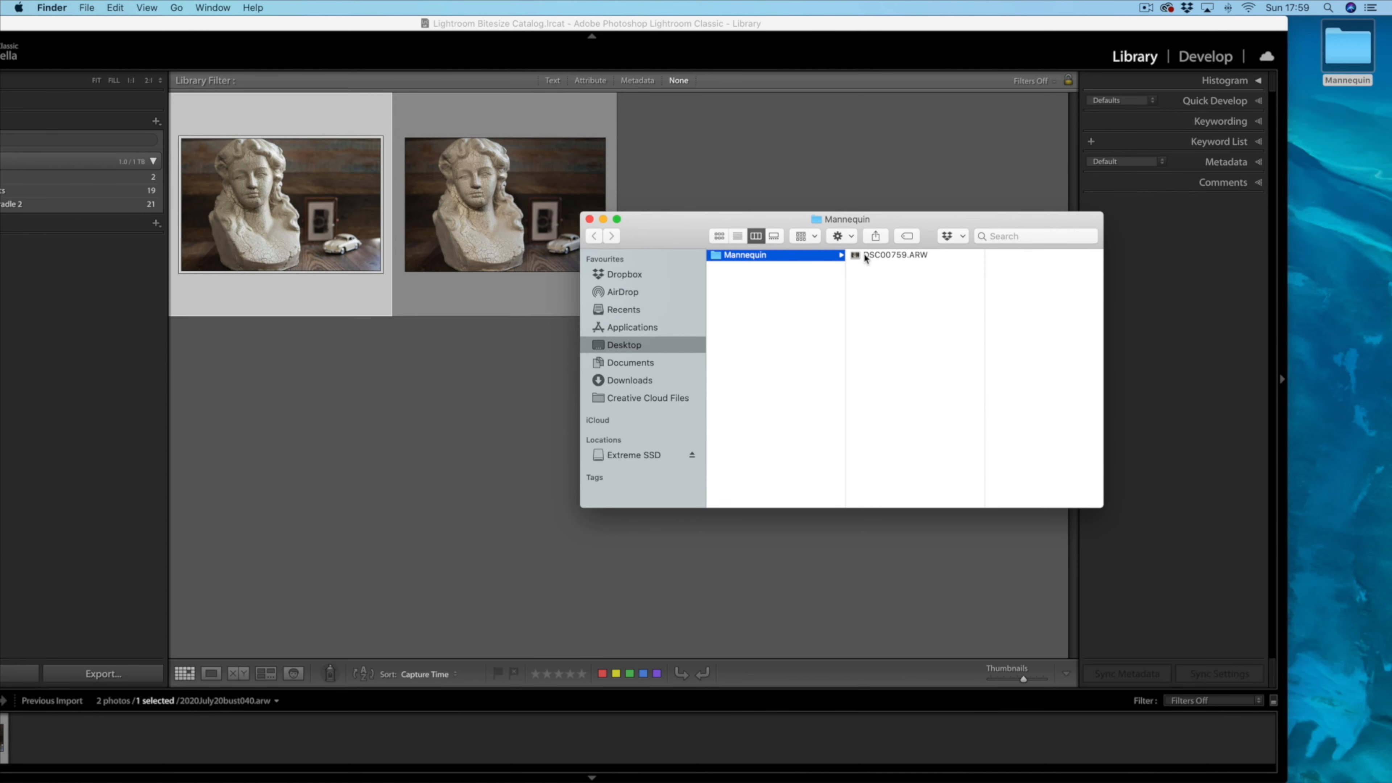
pyautogui.moveTo(864, 257); pyautogui.dragTo(751, 171)
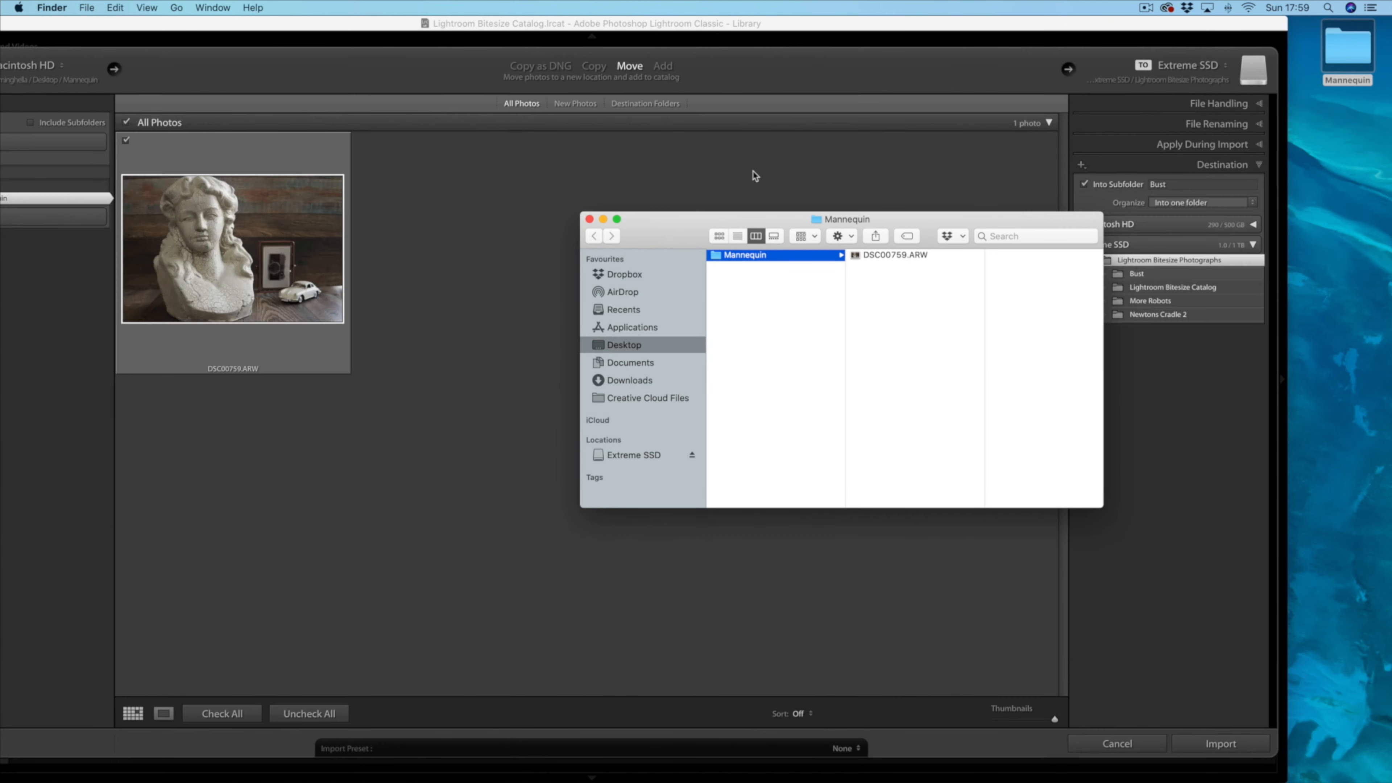
# Return to Lightroom, bring its window back into place, and set the existing Bust folder as destination with Into Subfolder off
pyautogui.click(523, 27)
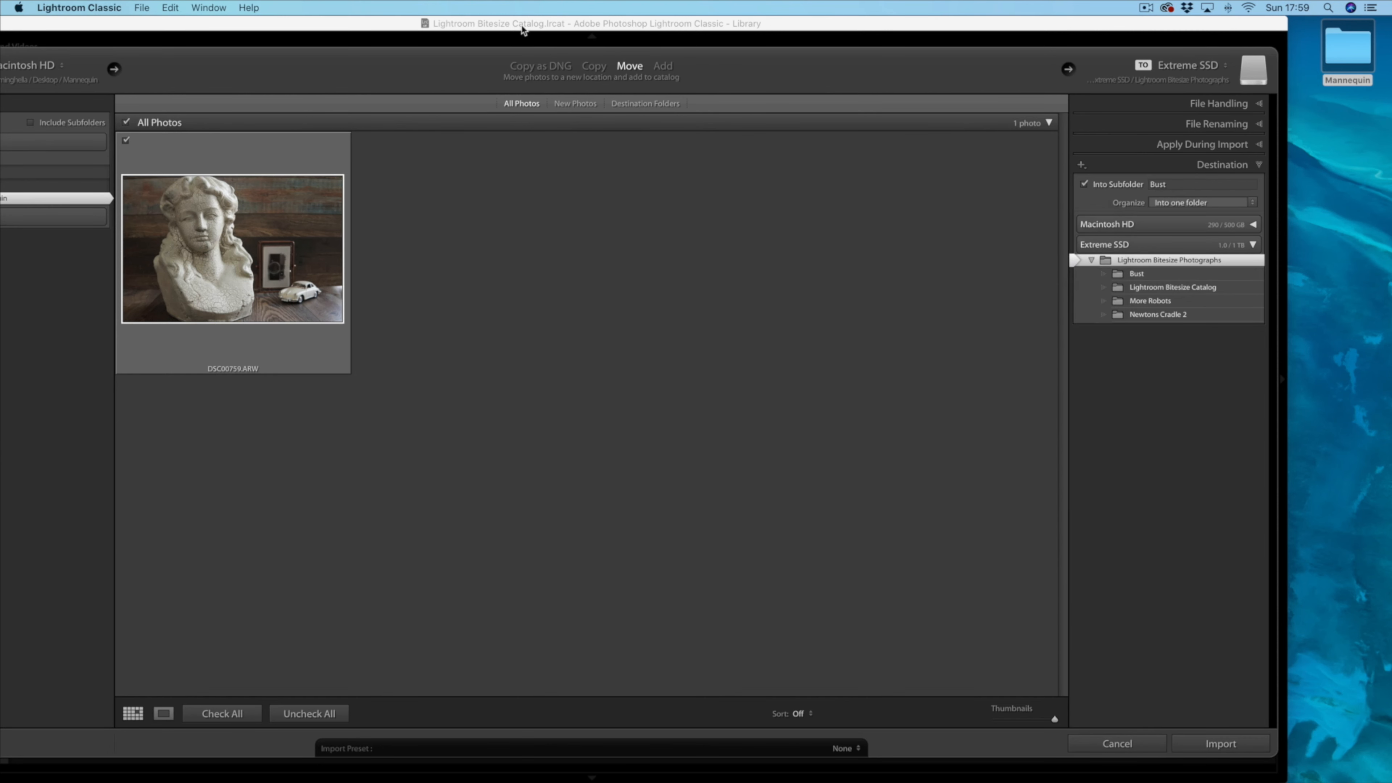
pyautogui.moveTo(506, 23); pyautogui.dragTo(614, 22)
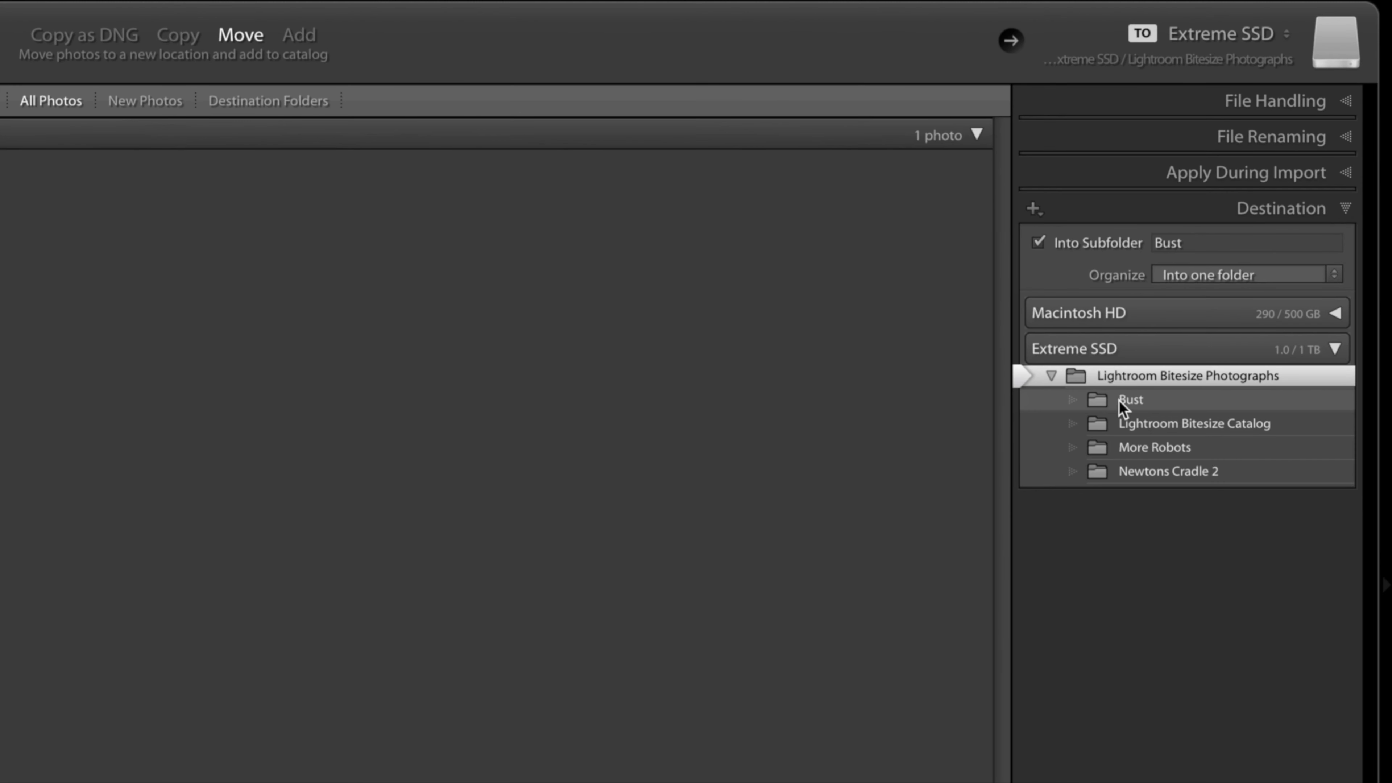
pyautogui.click(1137, 403)
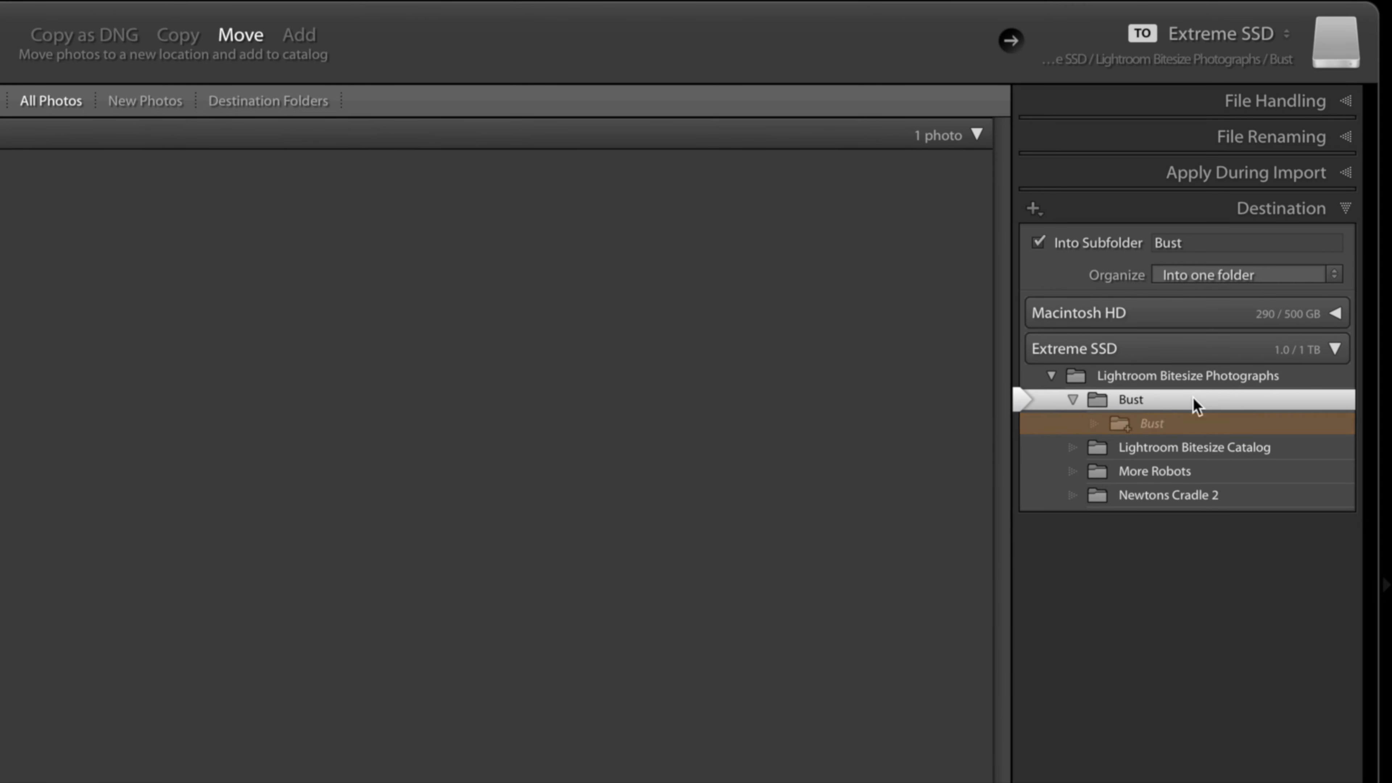
pyautogui.click(1037, 243)
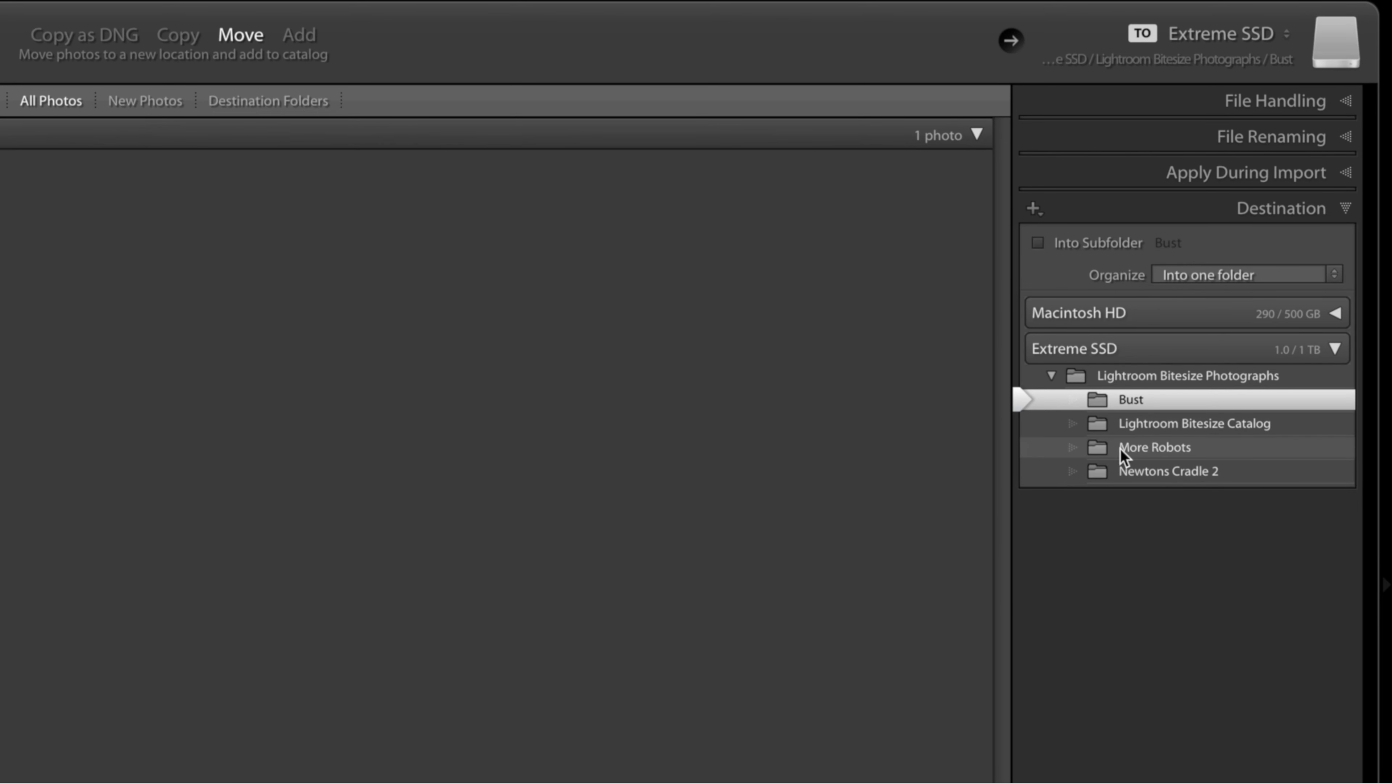
# Try the other Extreme SSD folders as destinations, reselect Bust, and import DSC00759.ARW into it using Move
pyautogui.click(1181, 430)
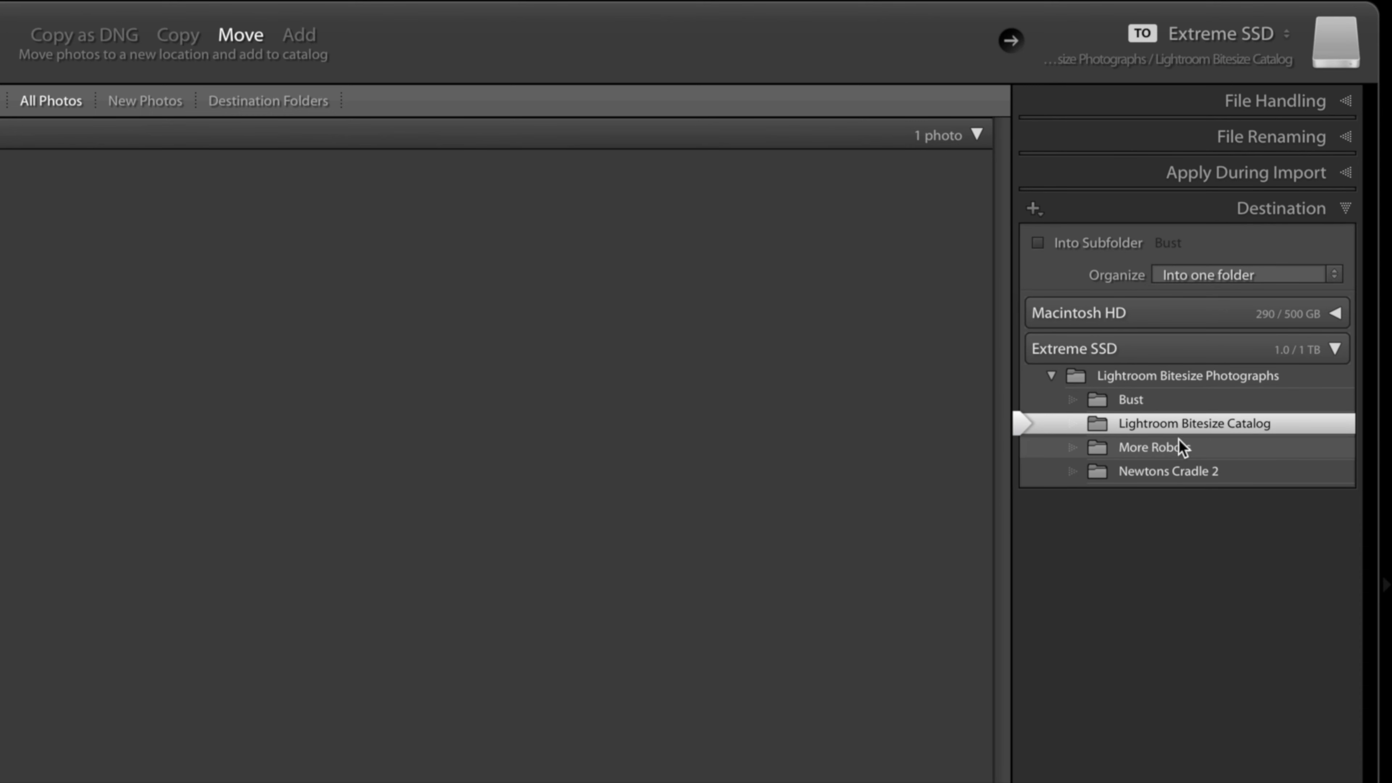
pyautogui.click(1178, 455)
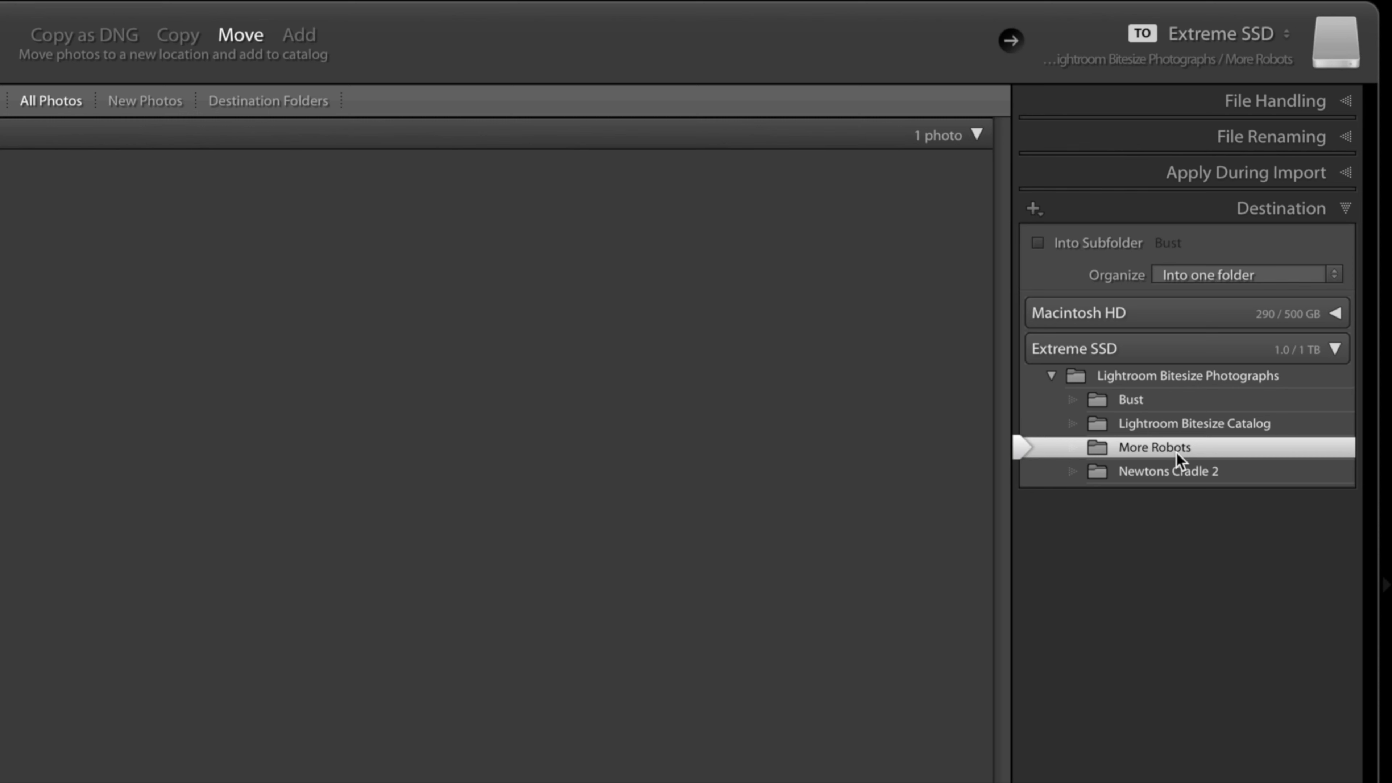
pyautogui.click(1161, 473)
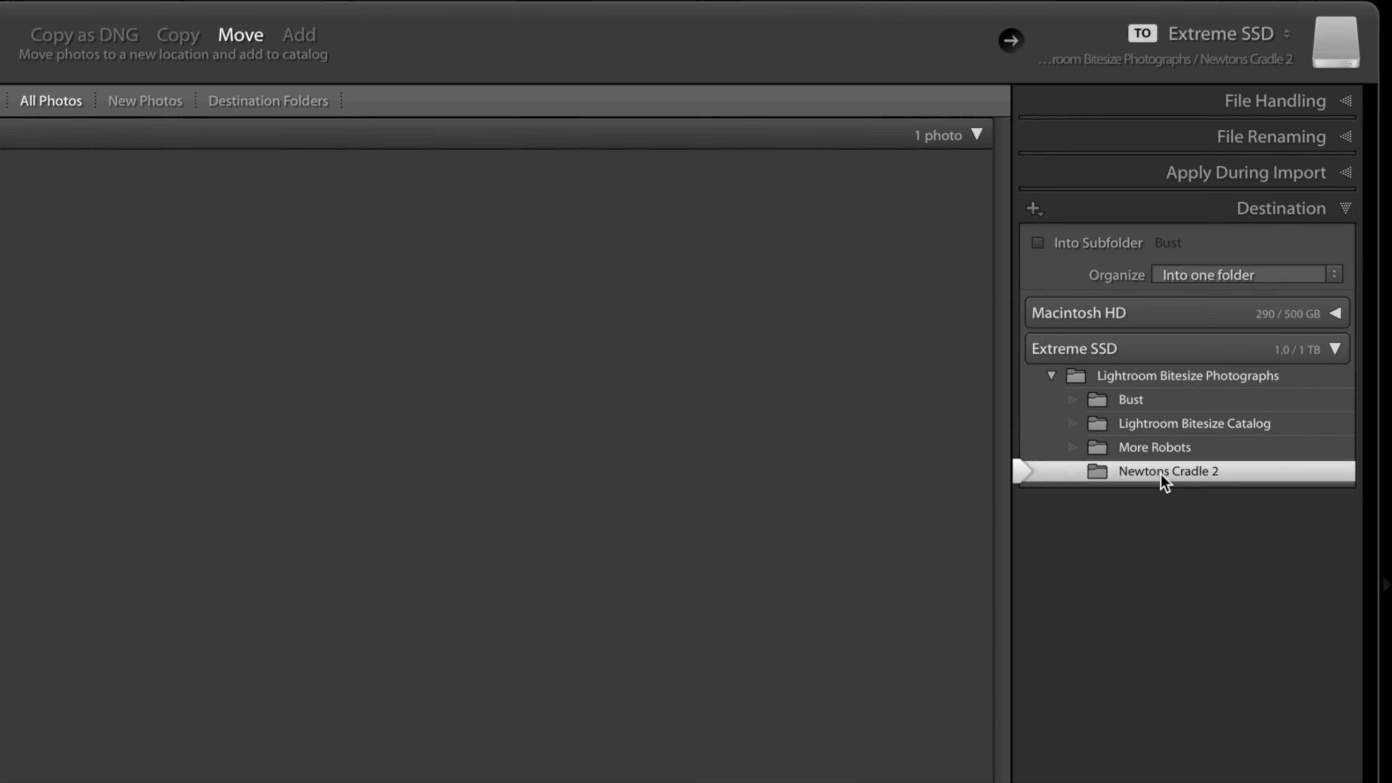
pyautogui.click(1153, 405)
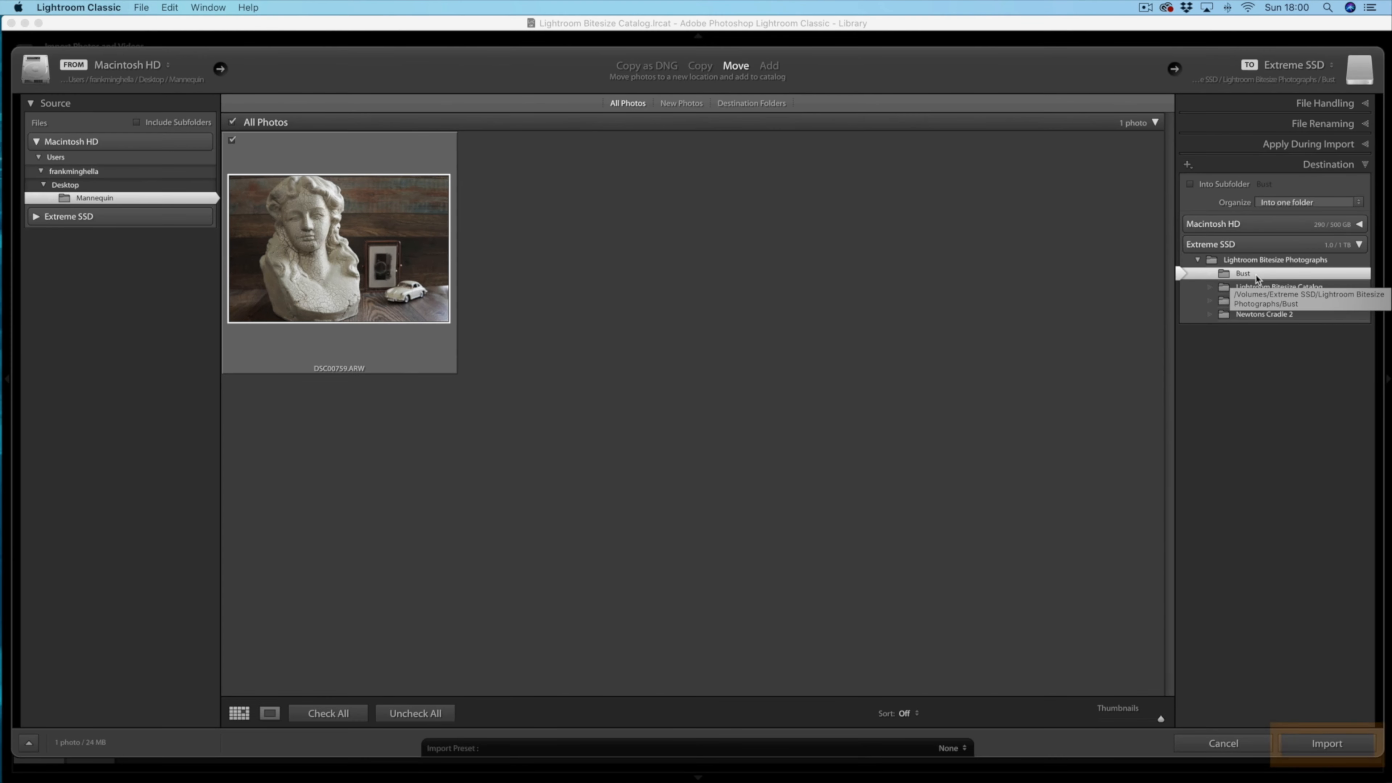
pyautogui.click(1325, 743)
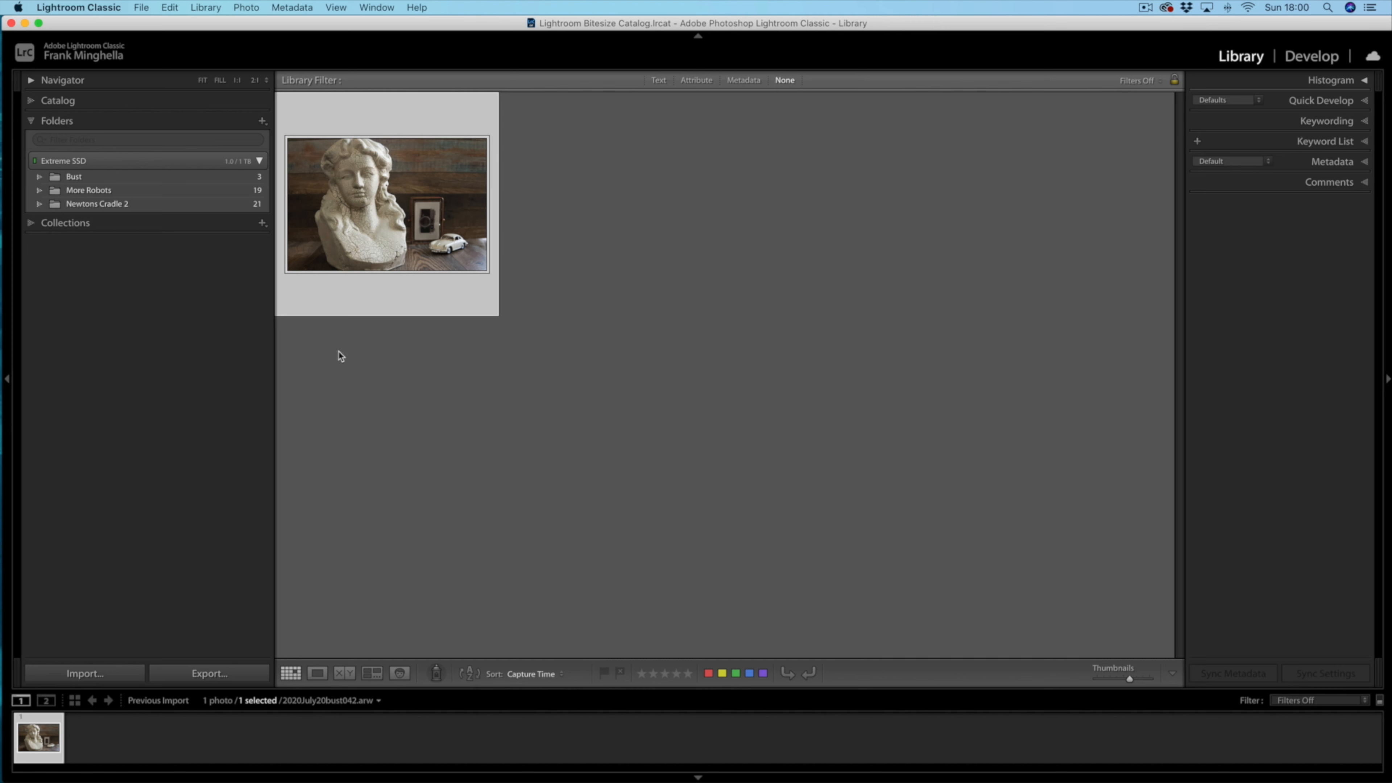
# Convert all three photos in the Bust folder to DNG, using the existing conversion settings
pyautogui.click(88, 178)
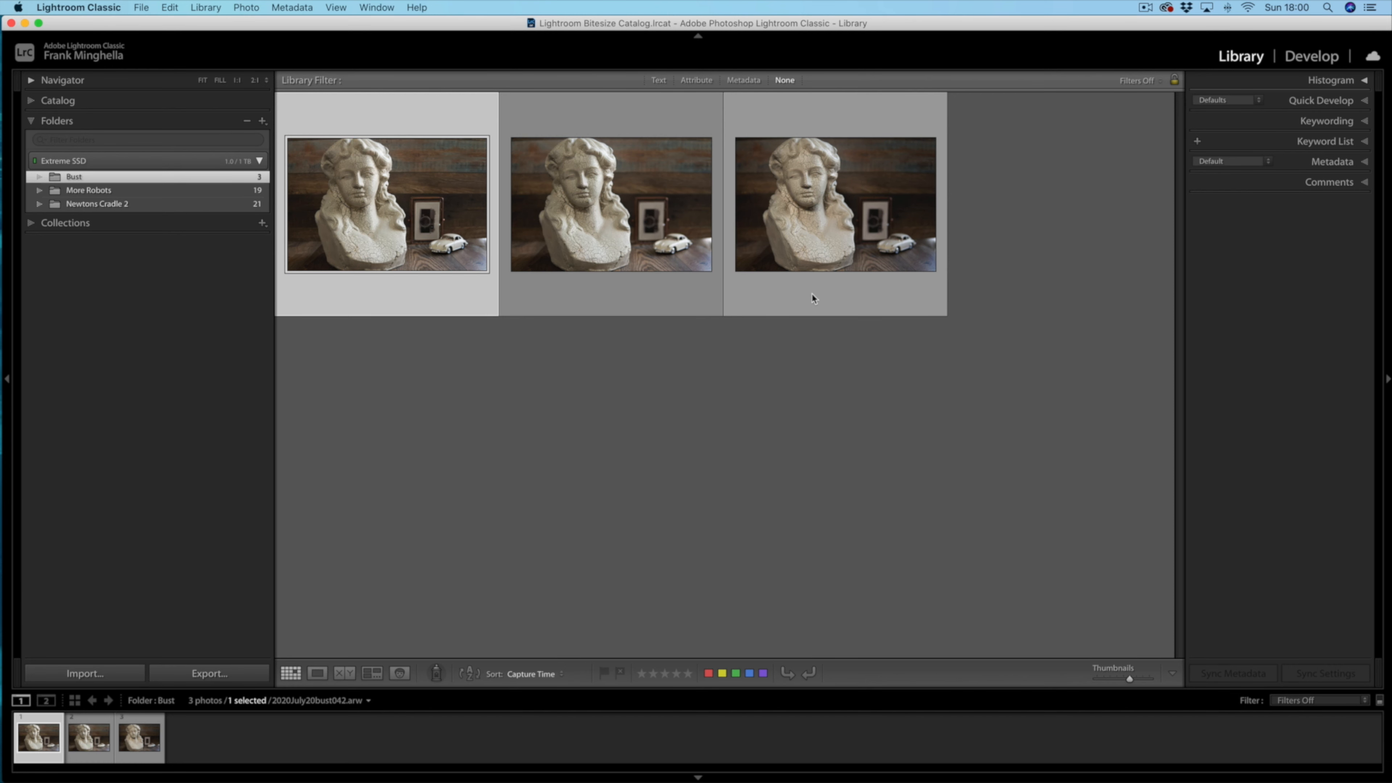
pyautogui.press('super+a')
pyautogui.click(208, 8)
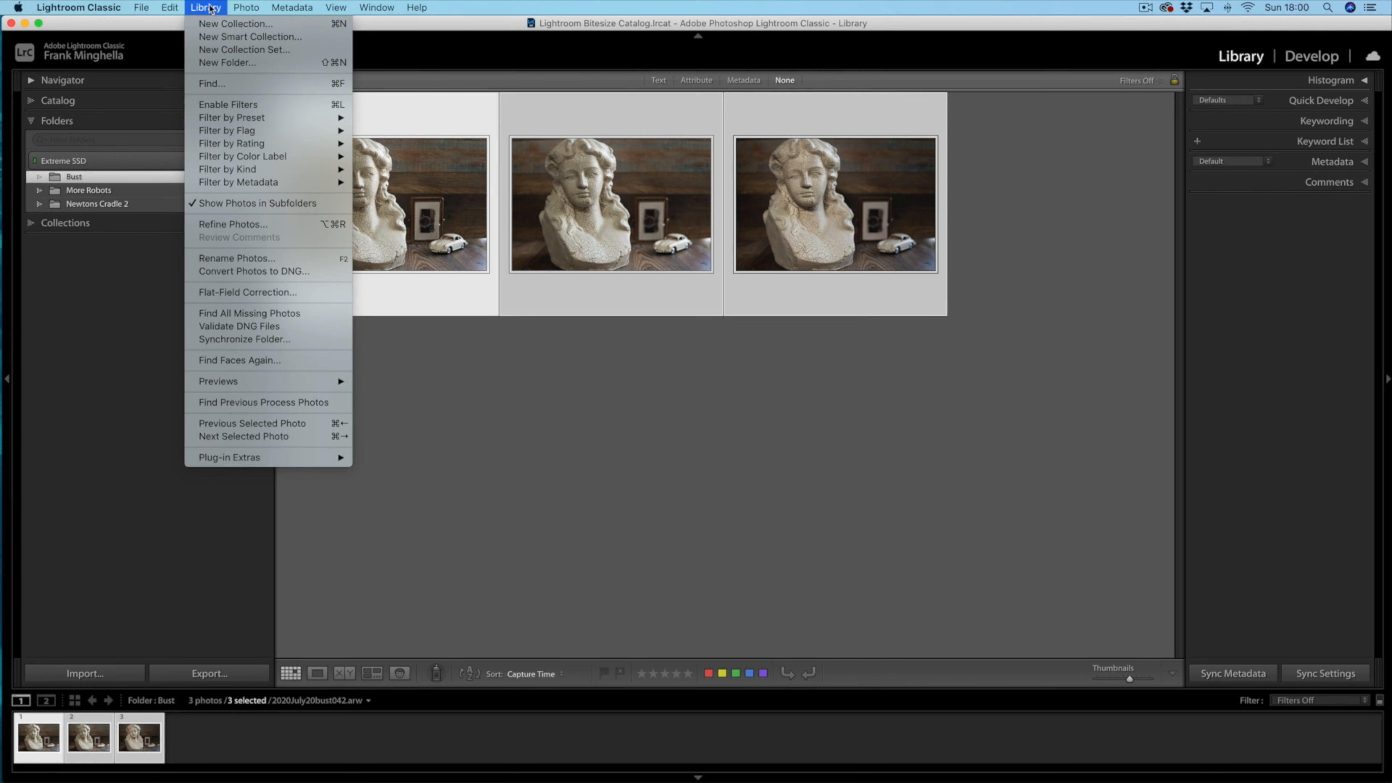
pyautogui.click(254, 271)
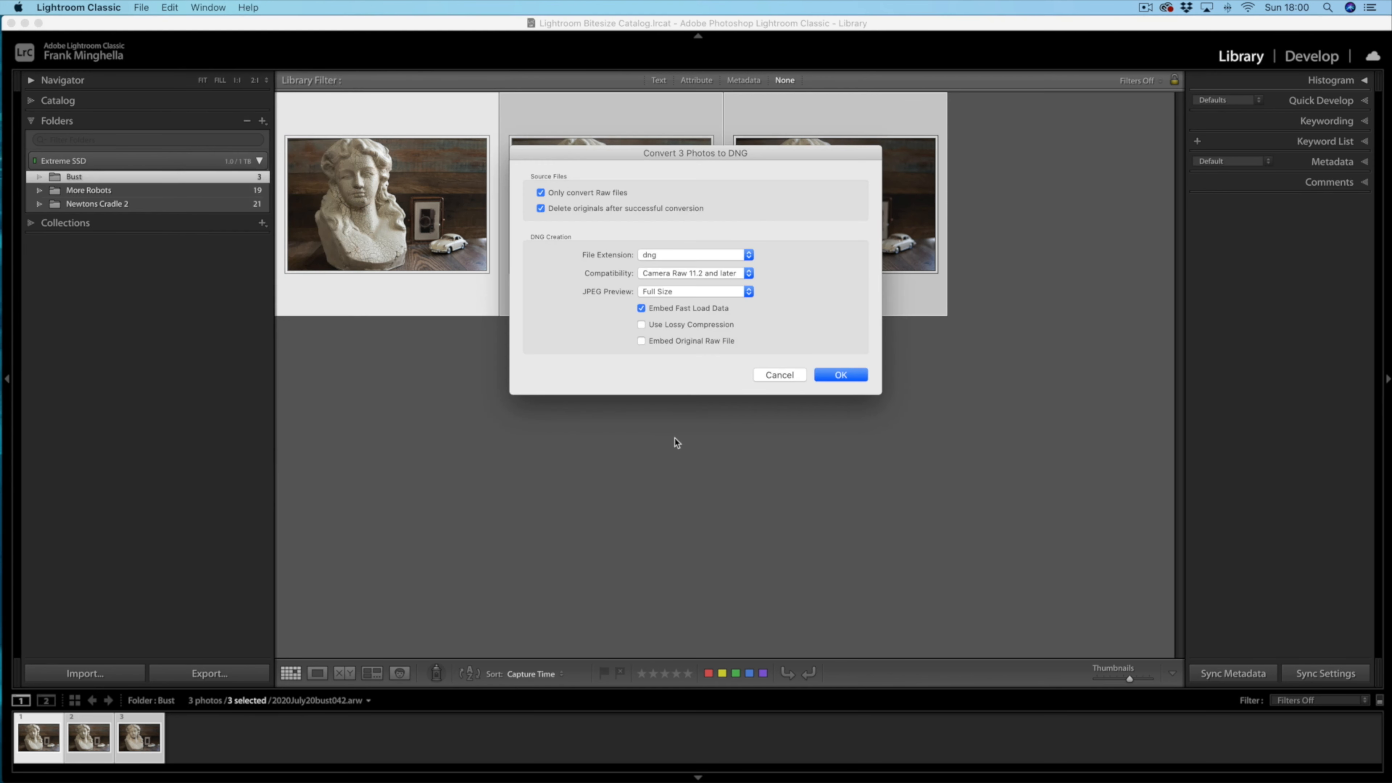
pyautogui.click(840, 376)
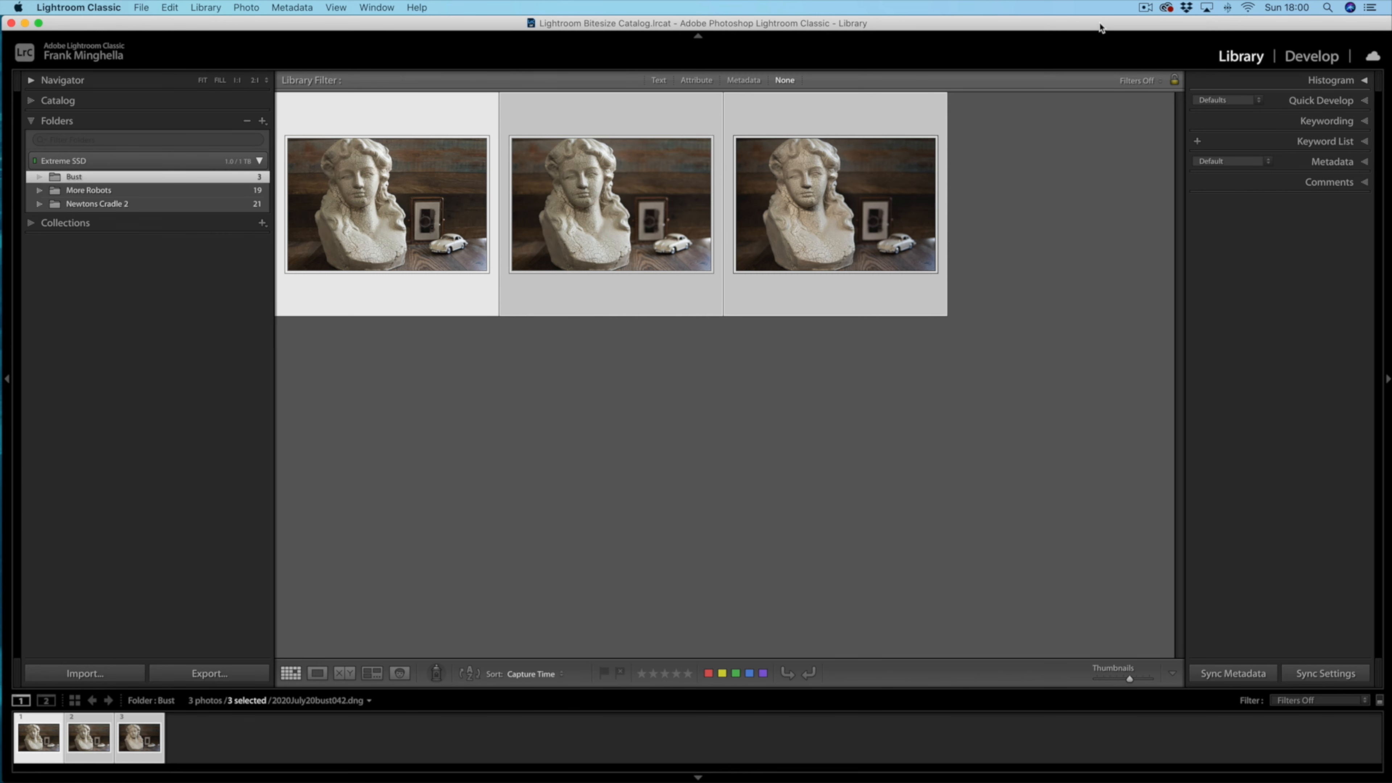
# Check the desktop's Mannequin folder in Finder and move it to the Trash, shifting the Lightroom window aside and back
pyautogui.moveTo(1102, 28); pyautogui.dragTo(964, 28)
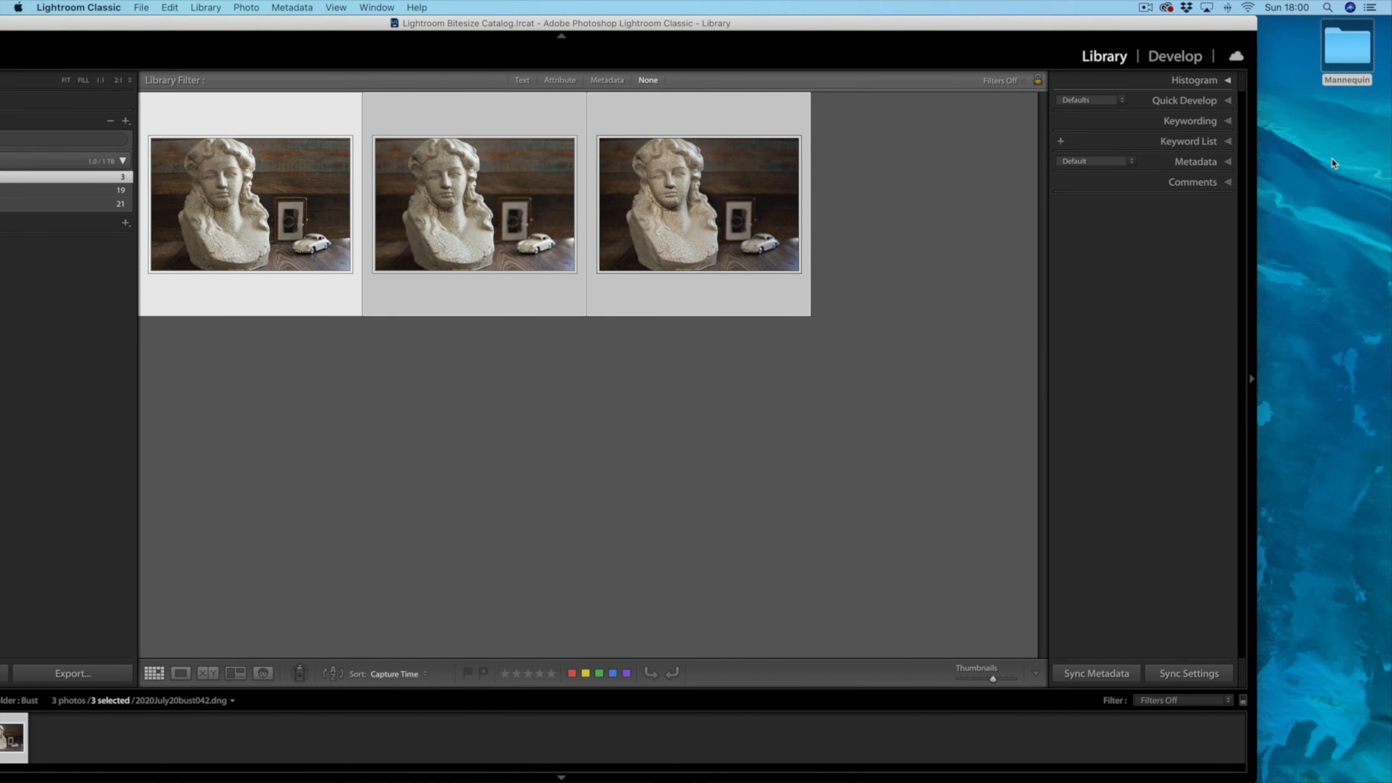
pyautogui.click(1346, 54)
pyautogui.doubleClick(1346, 56)
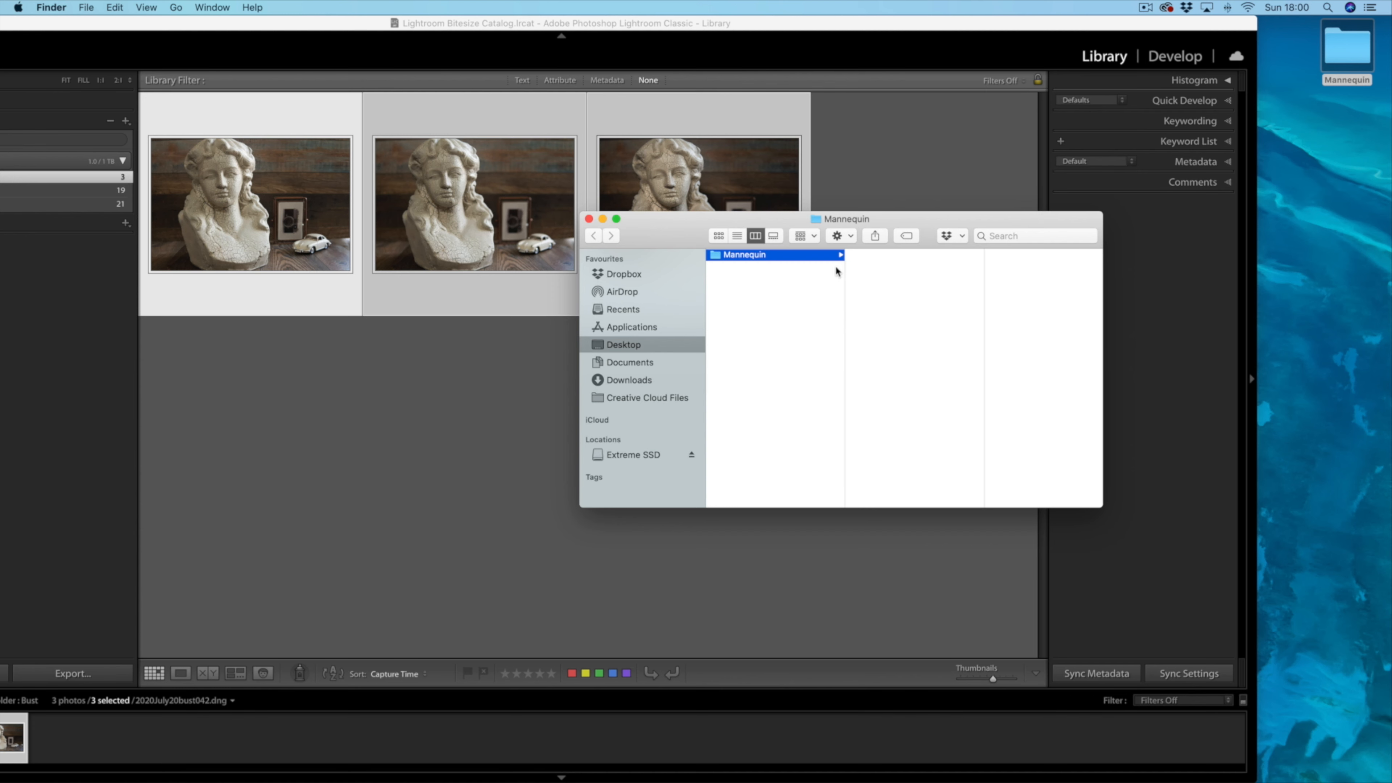
pyautogui.click(589, 218)
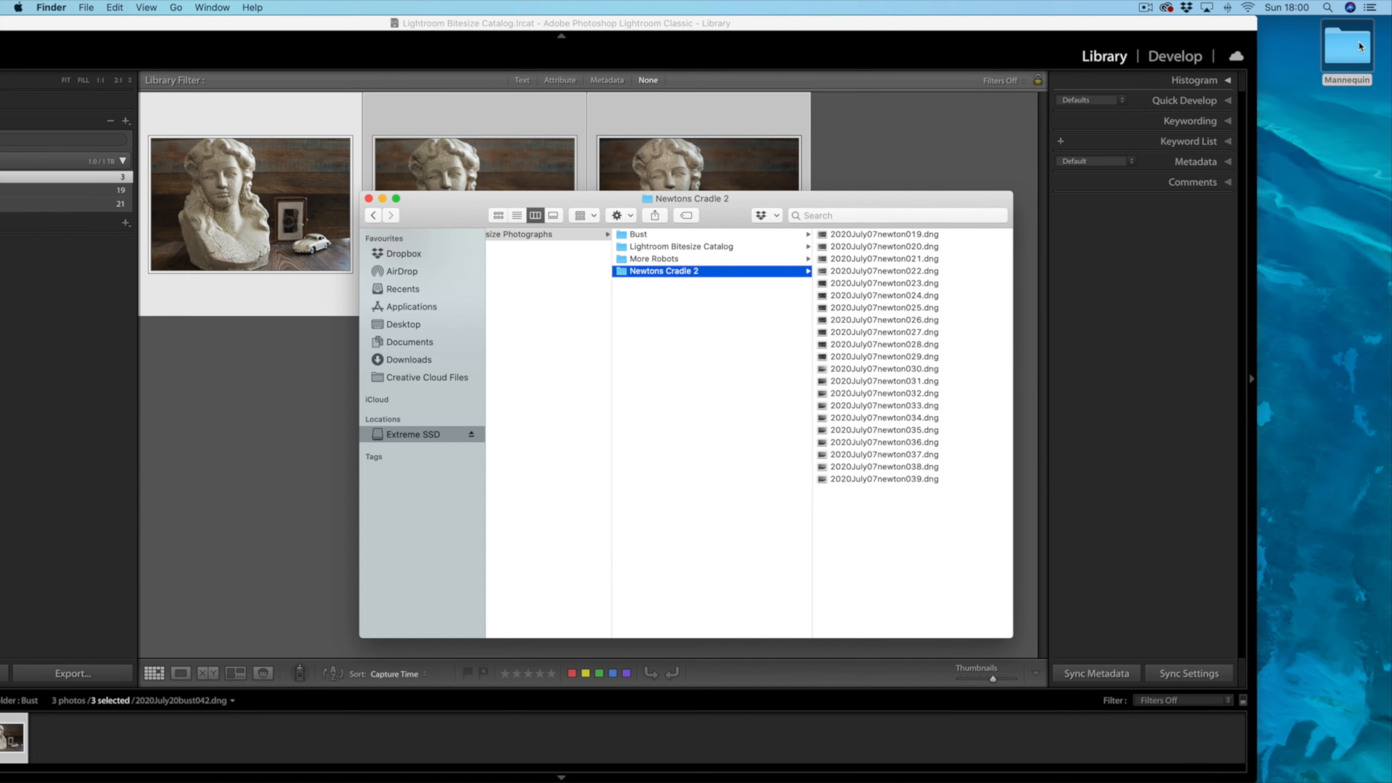
pyautogui.click(994, 137)
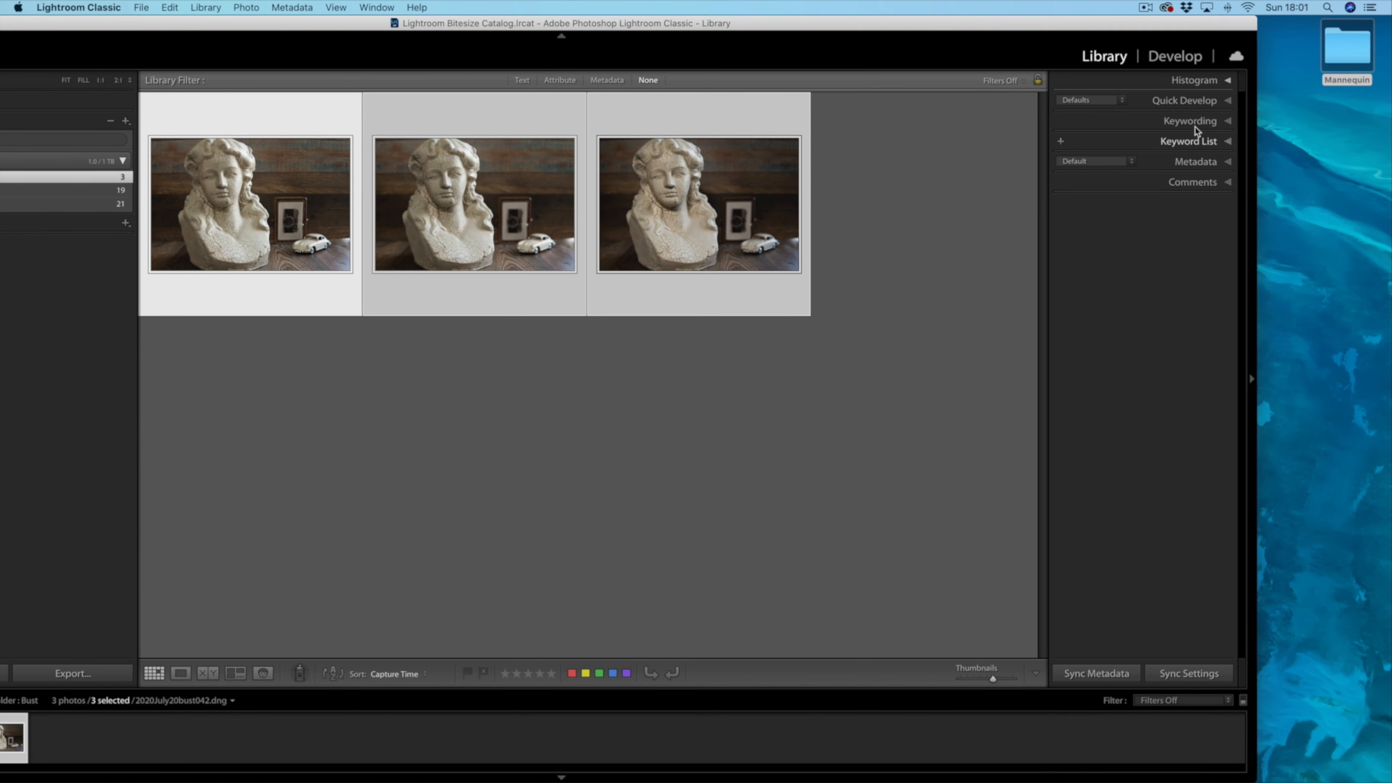
pyautogui.moveTo(1352, 48); pyautogui.dragTo(1353, 765)
pyautogui.moveTo(311, 26); pyautogui.dragTo(446, 29)
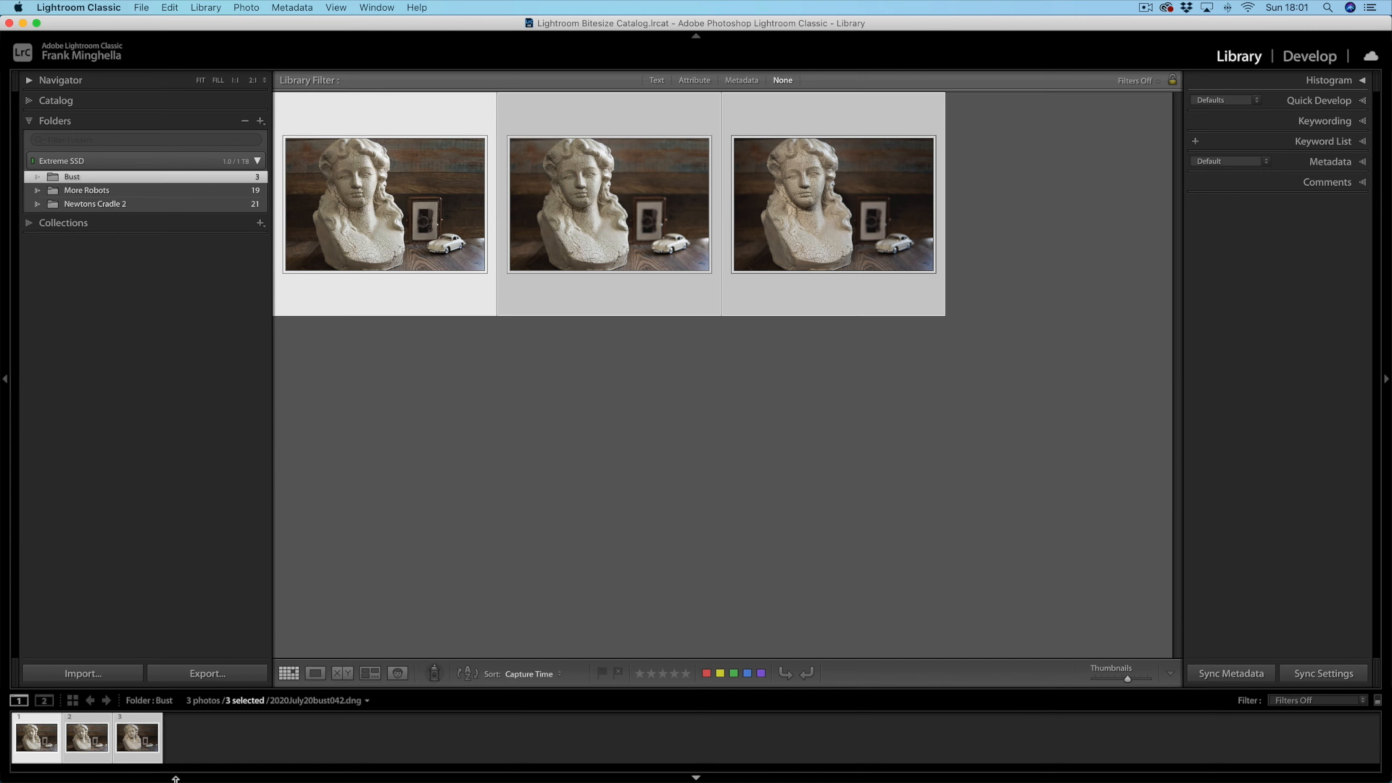
# Switch to Finder and browse from the computer's drives to the Pictures folder in the user's home folder on Macintosh HD
pyautogui.click(46, 737)
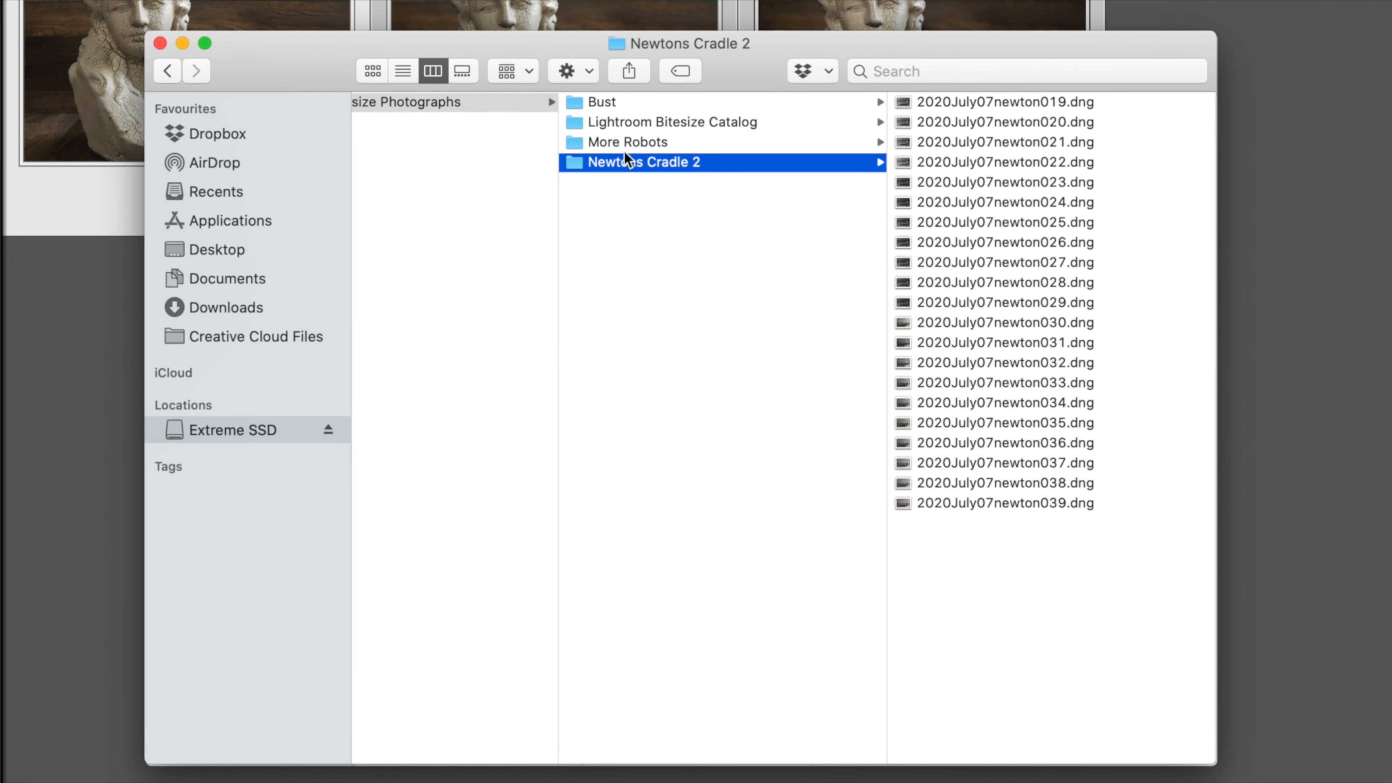
pyautogui.hscroll(-5, 618, 190)
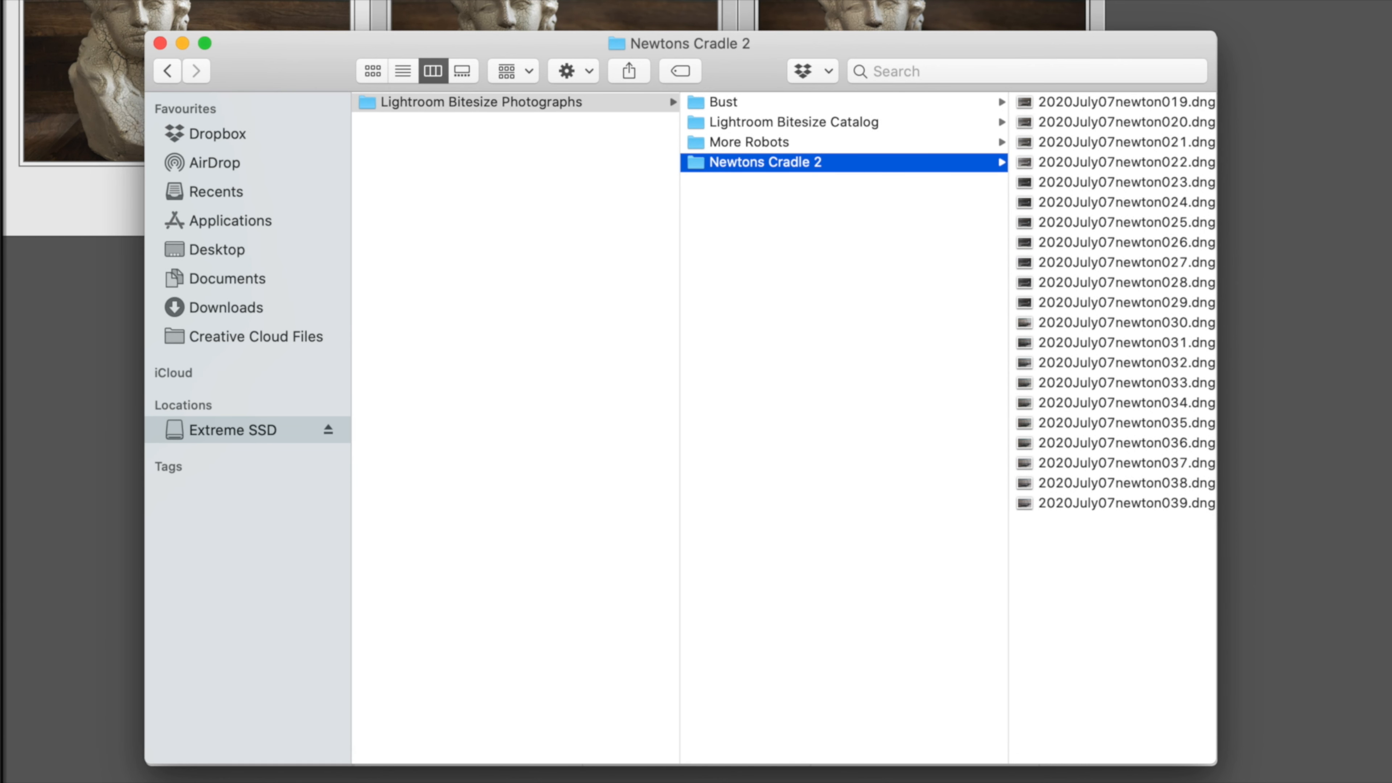
pyautogui.click(0, 0)
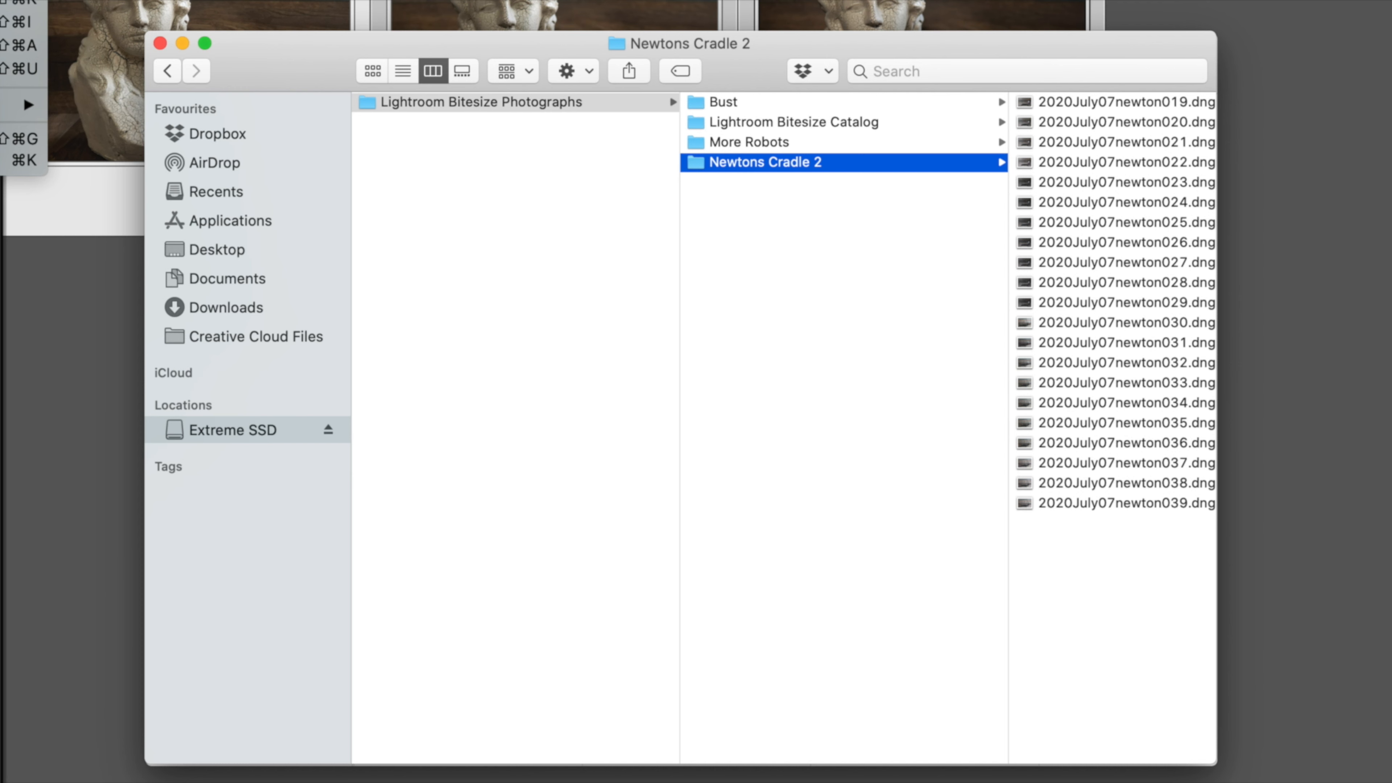
pyautogui.press('super+shift+c')
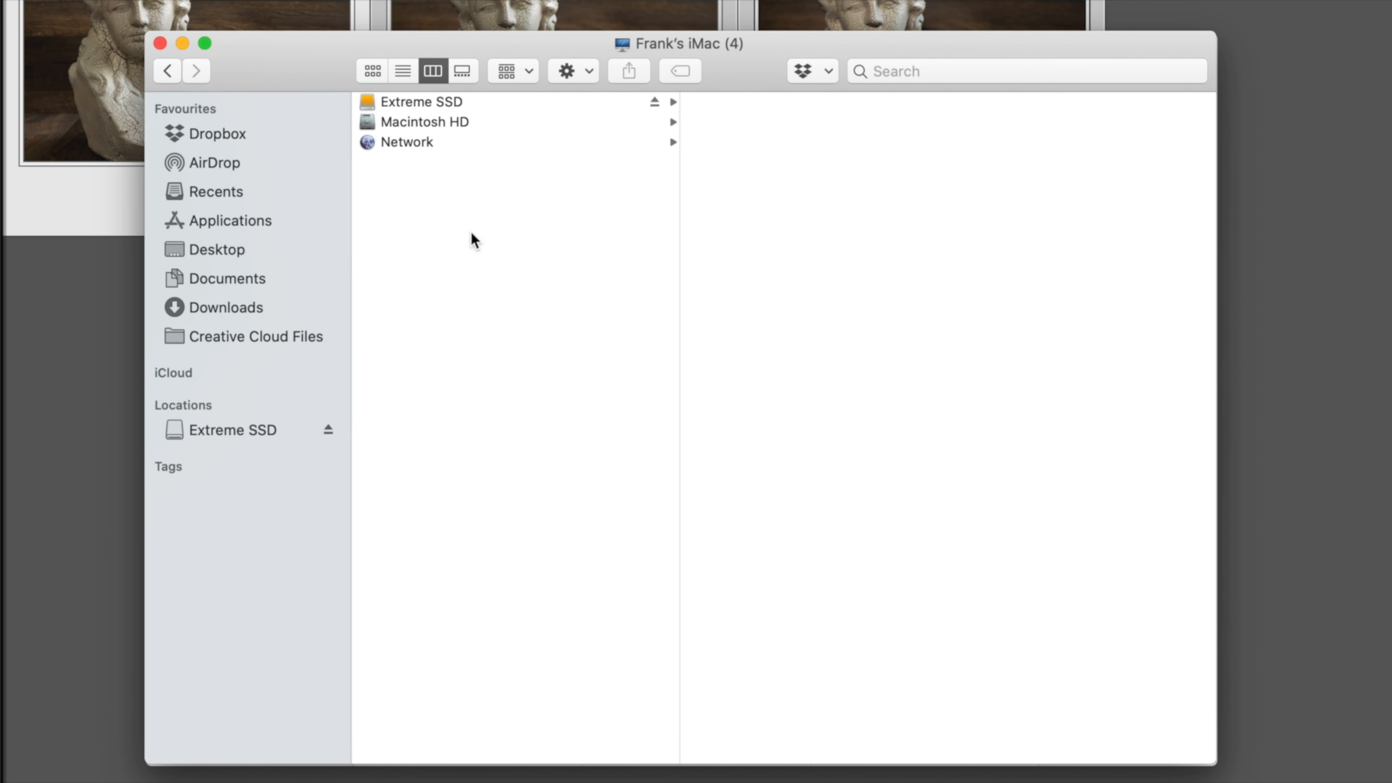
pyautogui.click(436, 124)
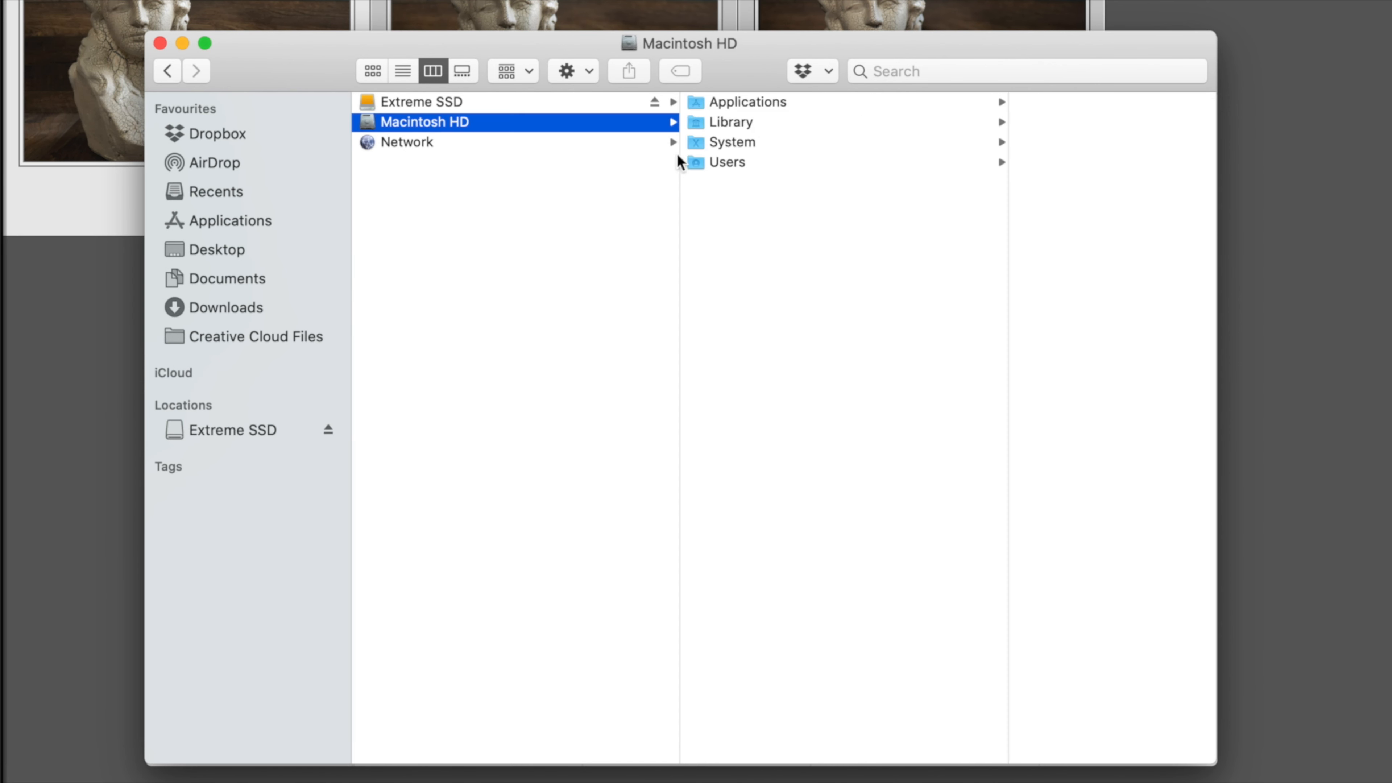
pyautogui.click(733, 162)
pyautogui.click(951, 102)
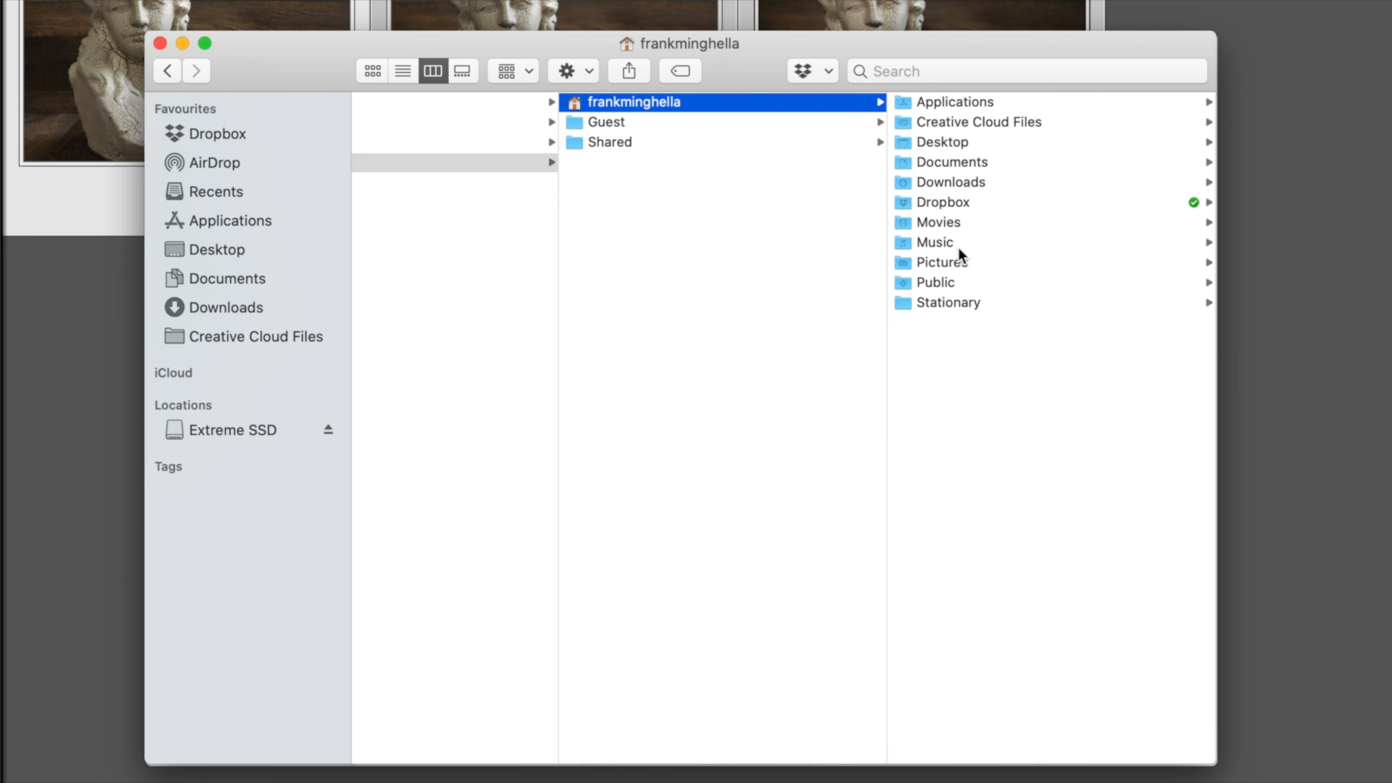
pyautogui.click(940, 257)
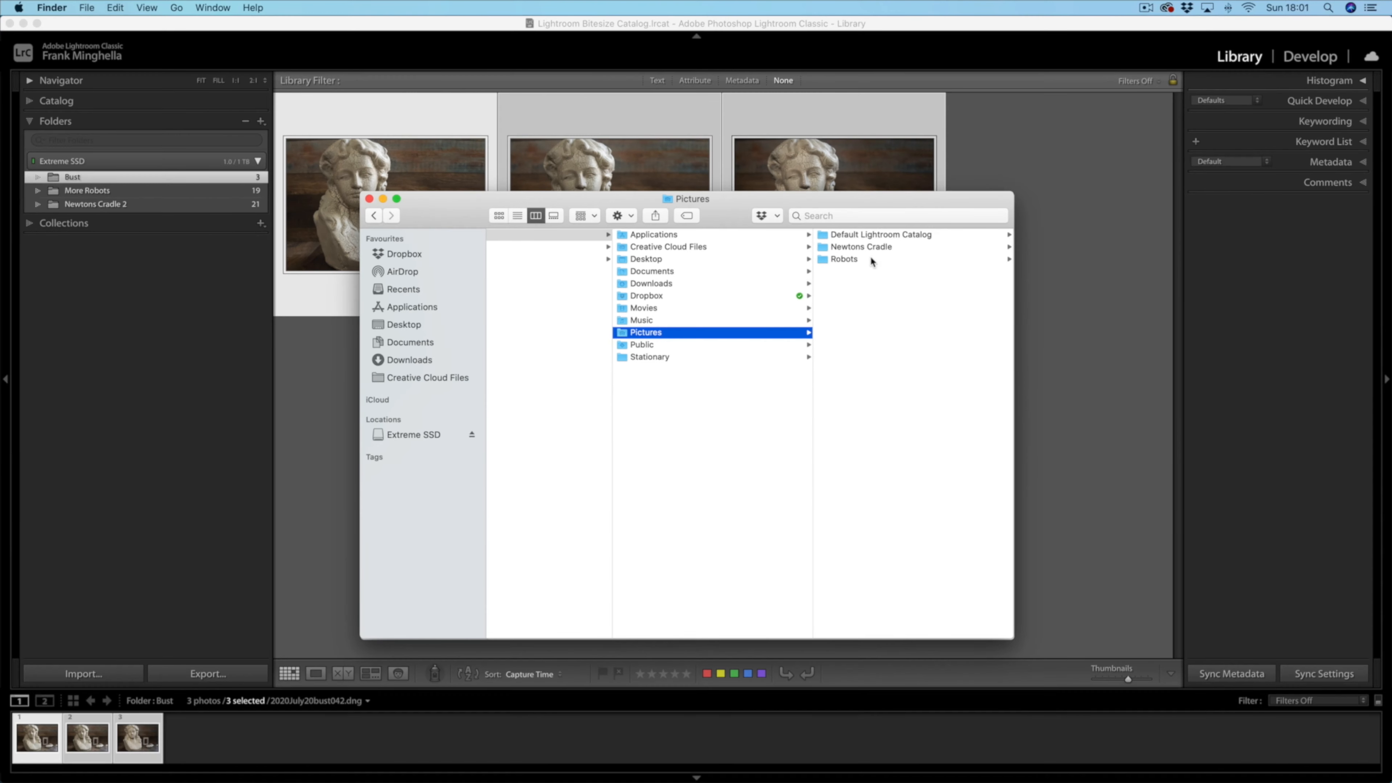
# Check the original Newtons Cradle and Robots folders in Pictures and move both to the Trash
pyautogui.click(861, 247)
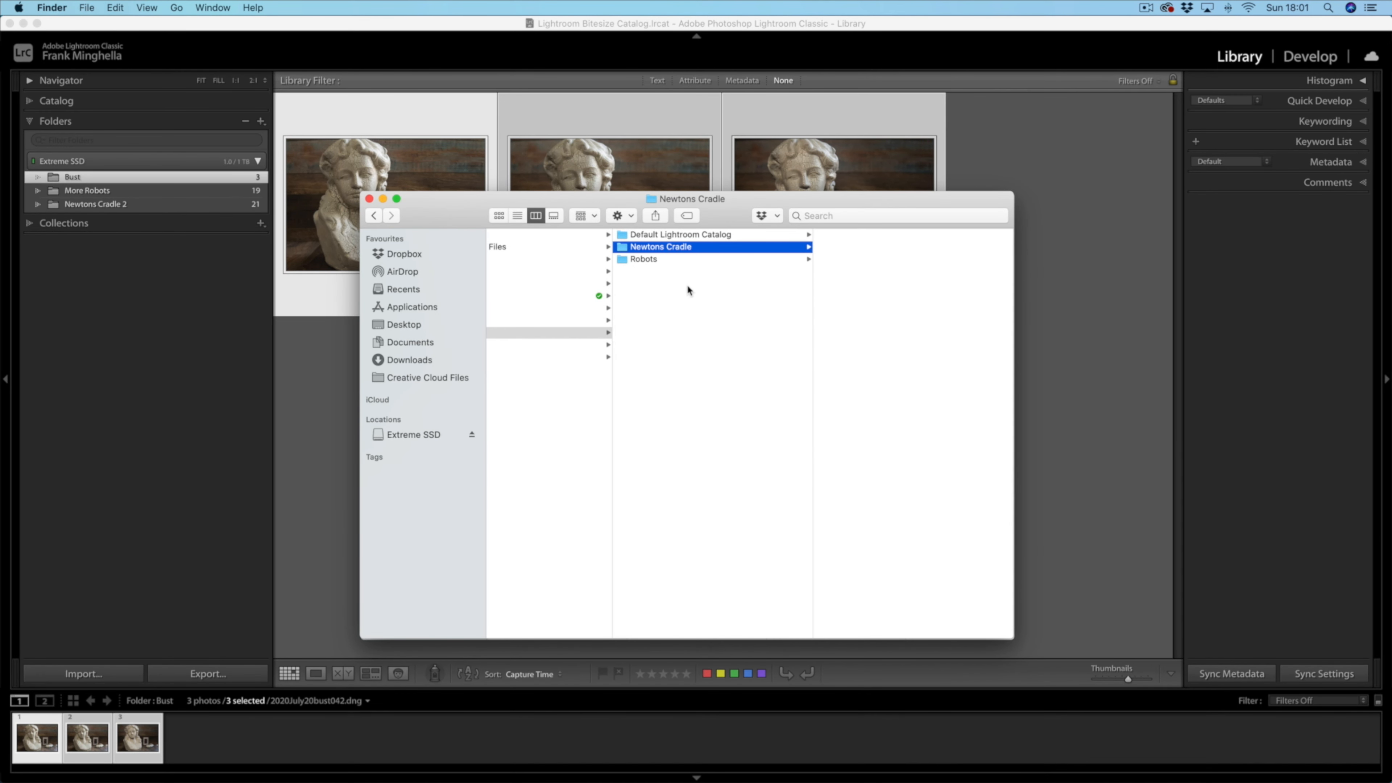
pyautogui.moveTo(621, 251); pyautogui.dragTo(1272, 762)
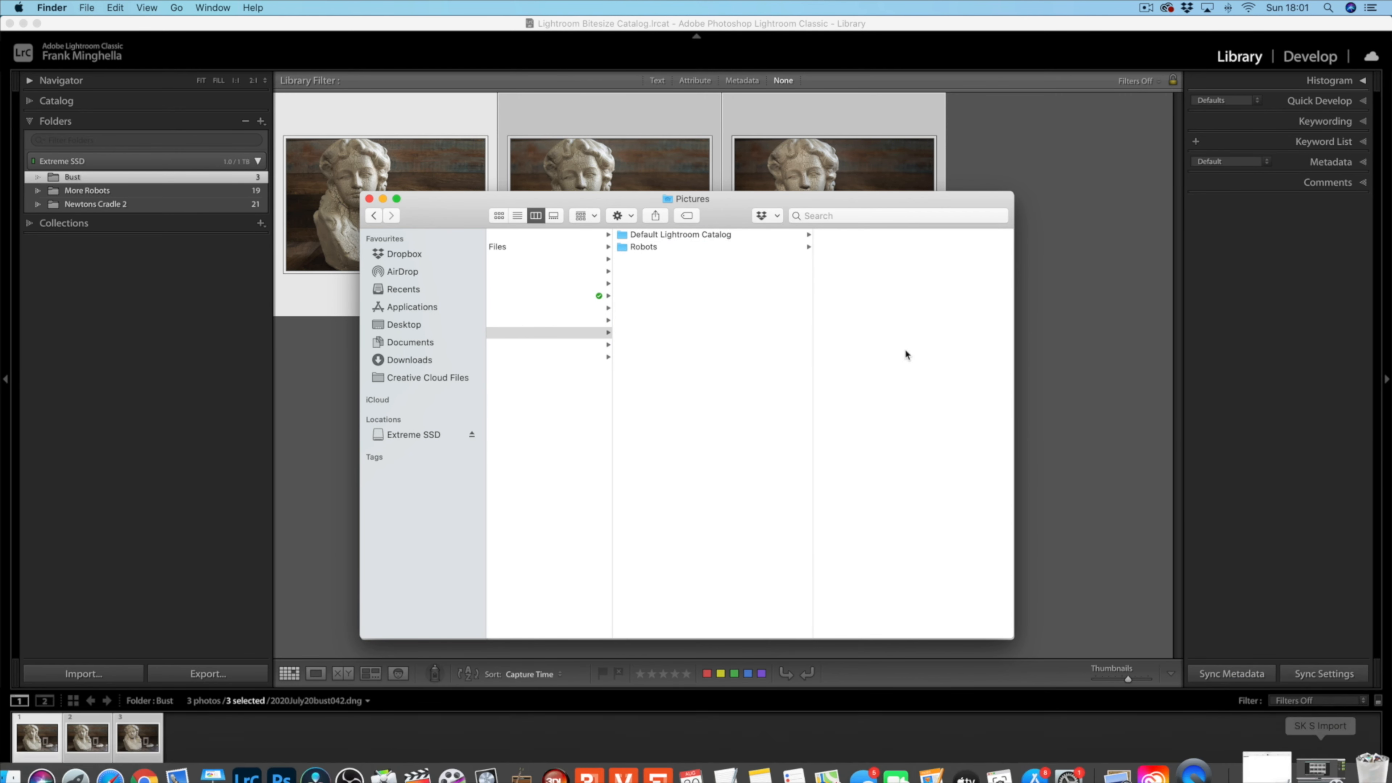
pyautogui.click(646, 250)
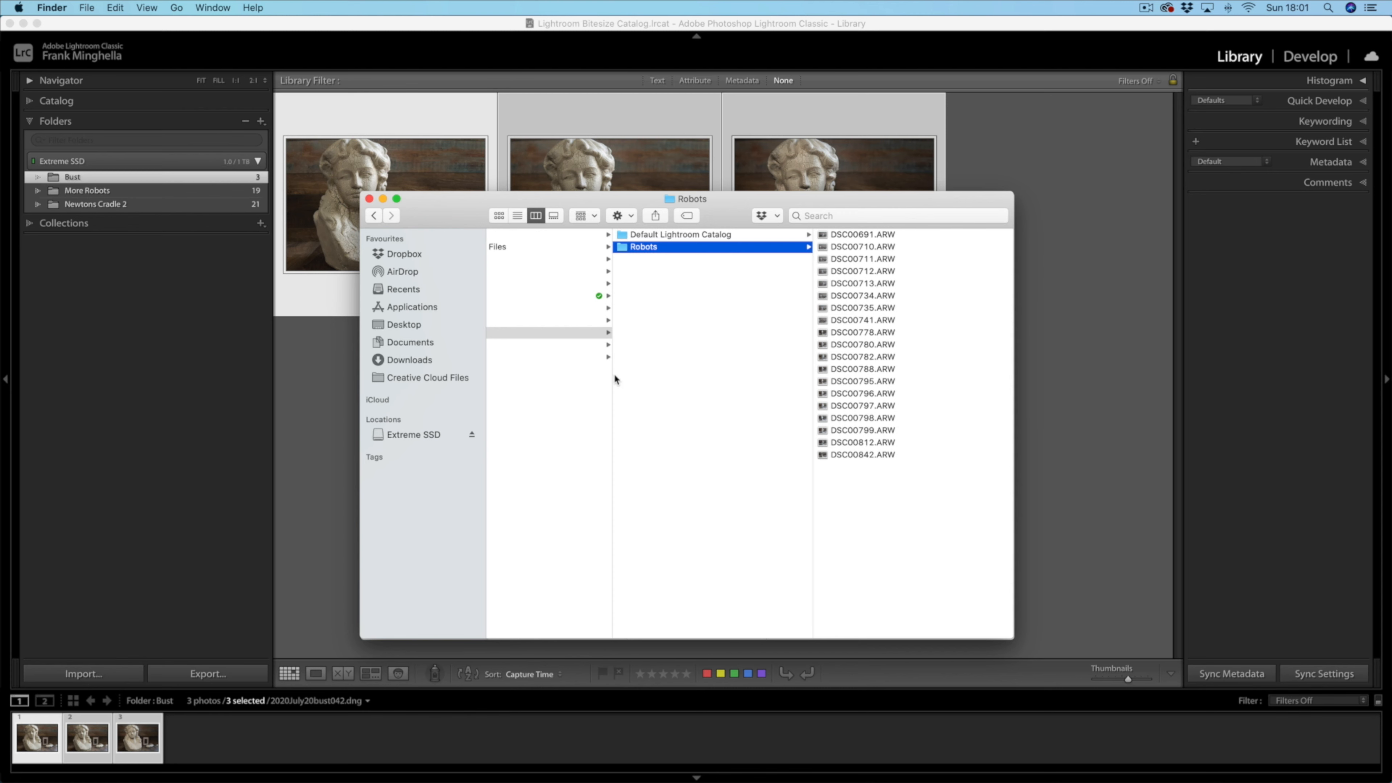
pyautogui.hscroll(-5, 557, 389)
pyautogui.hscroll(5, 778, 354)
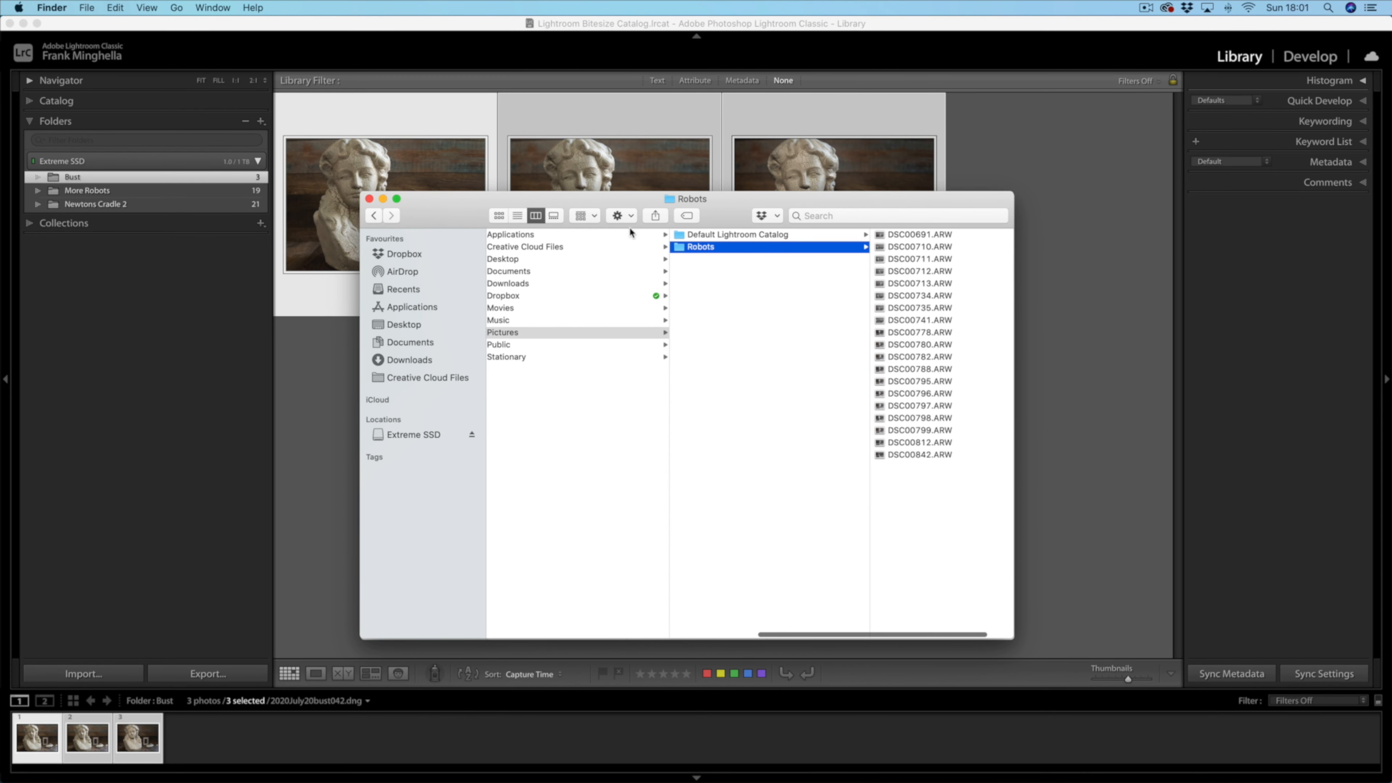
pyautogui.moveTo(622, 254); pyautogui.dragTo(1326, 729)
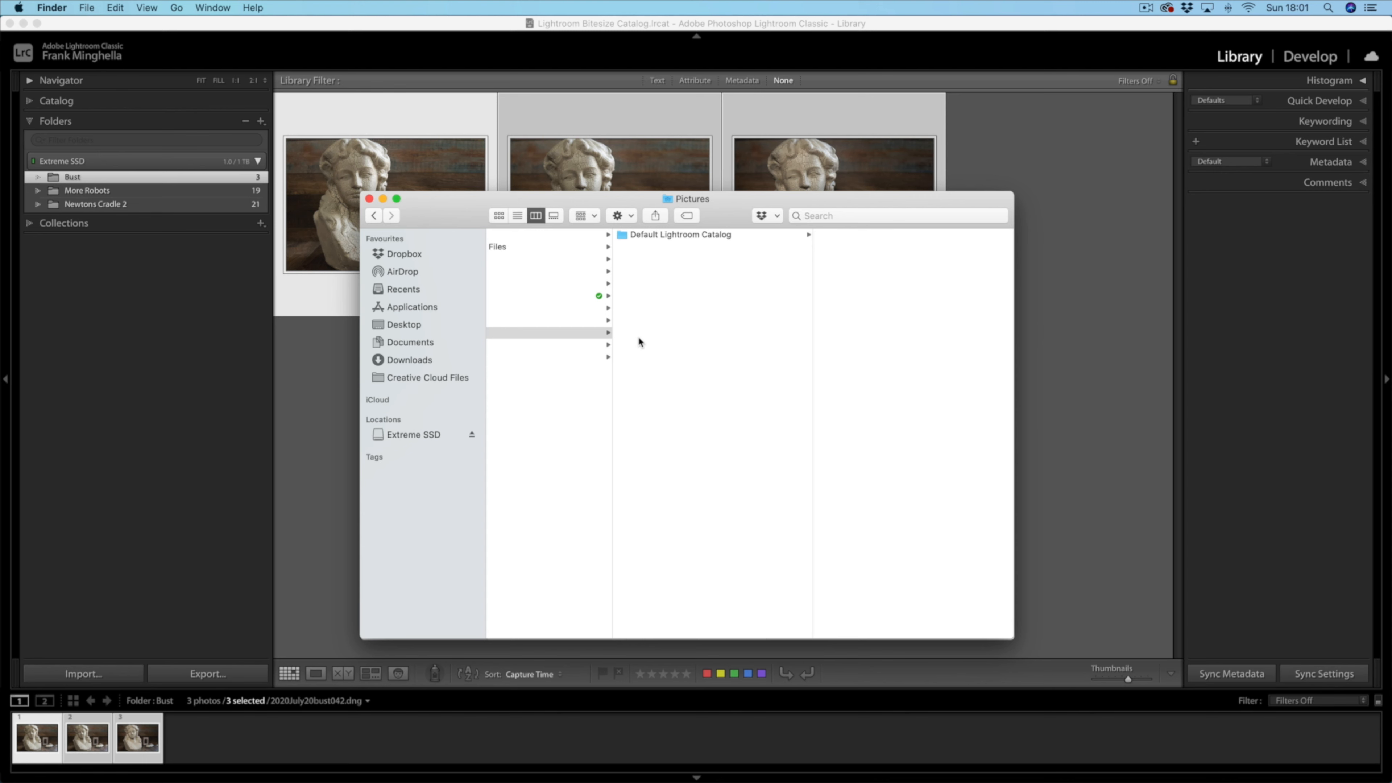
pyautogui.hscroll(-5, 639, 337)
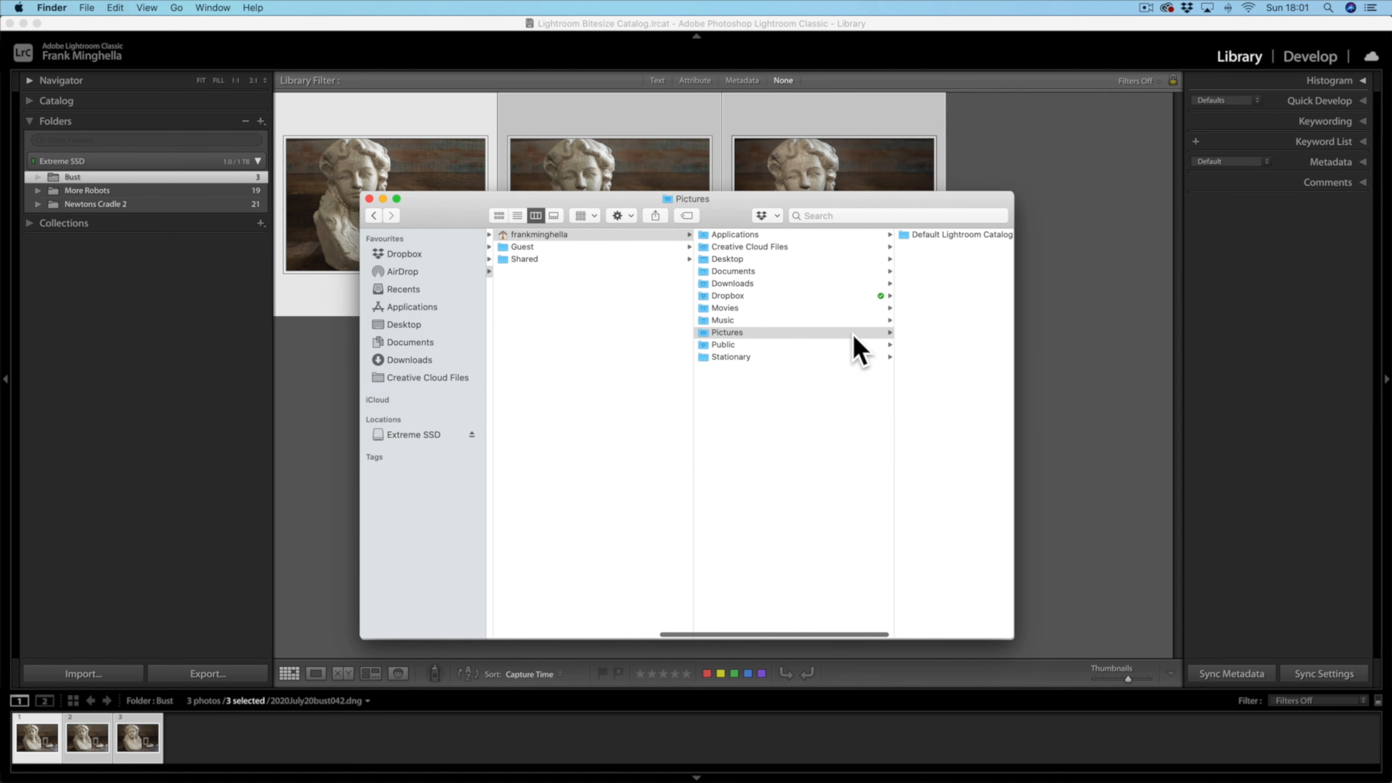
pyautogui.hscroll(5, 855, 346)
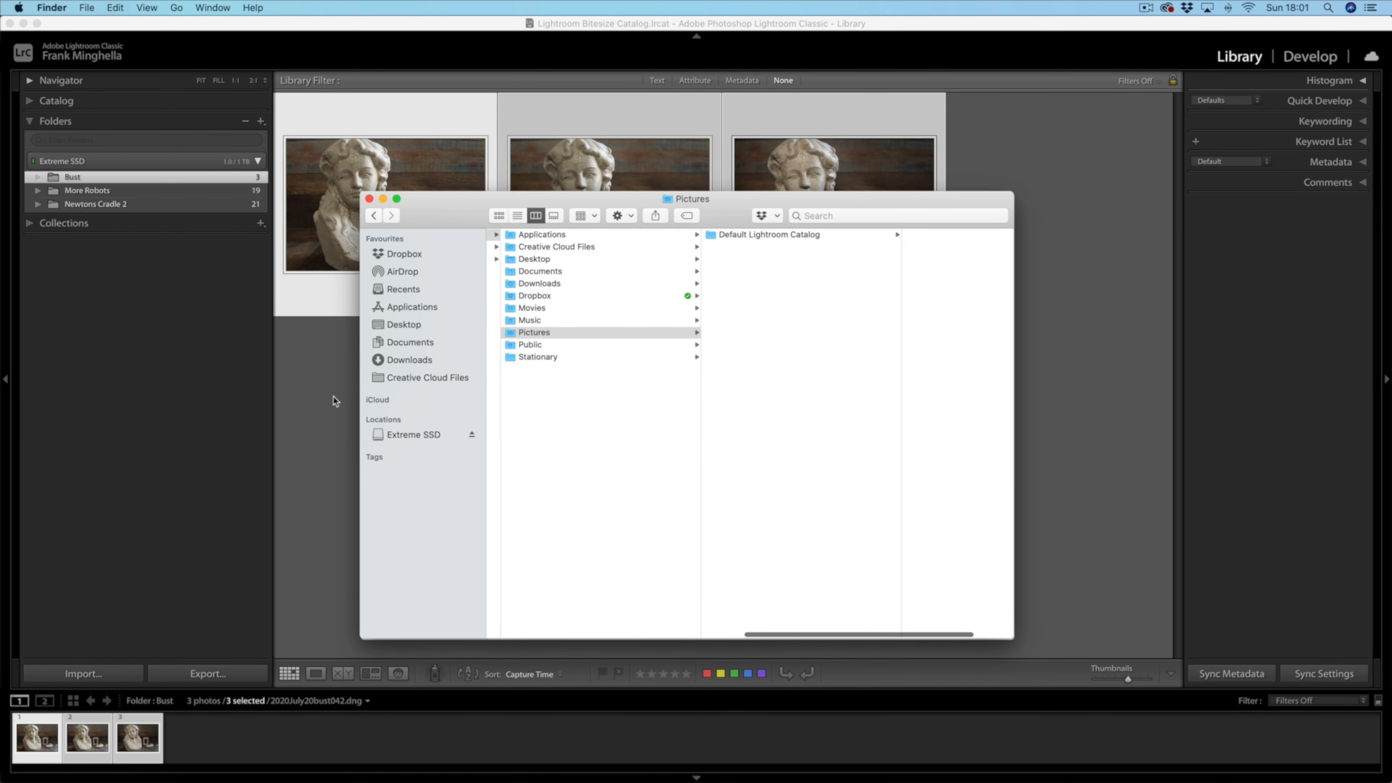
# Return to Lightroom Classic and view the More Robots and Newtons Cradle 2 folders
pyautogui.click(333, 396)
pyautogui.click(84, 193)
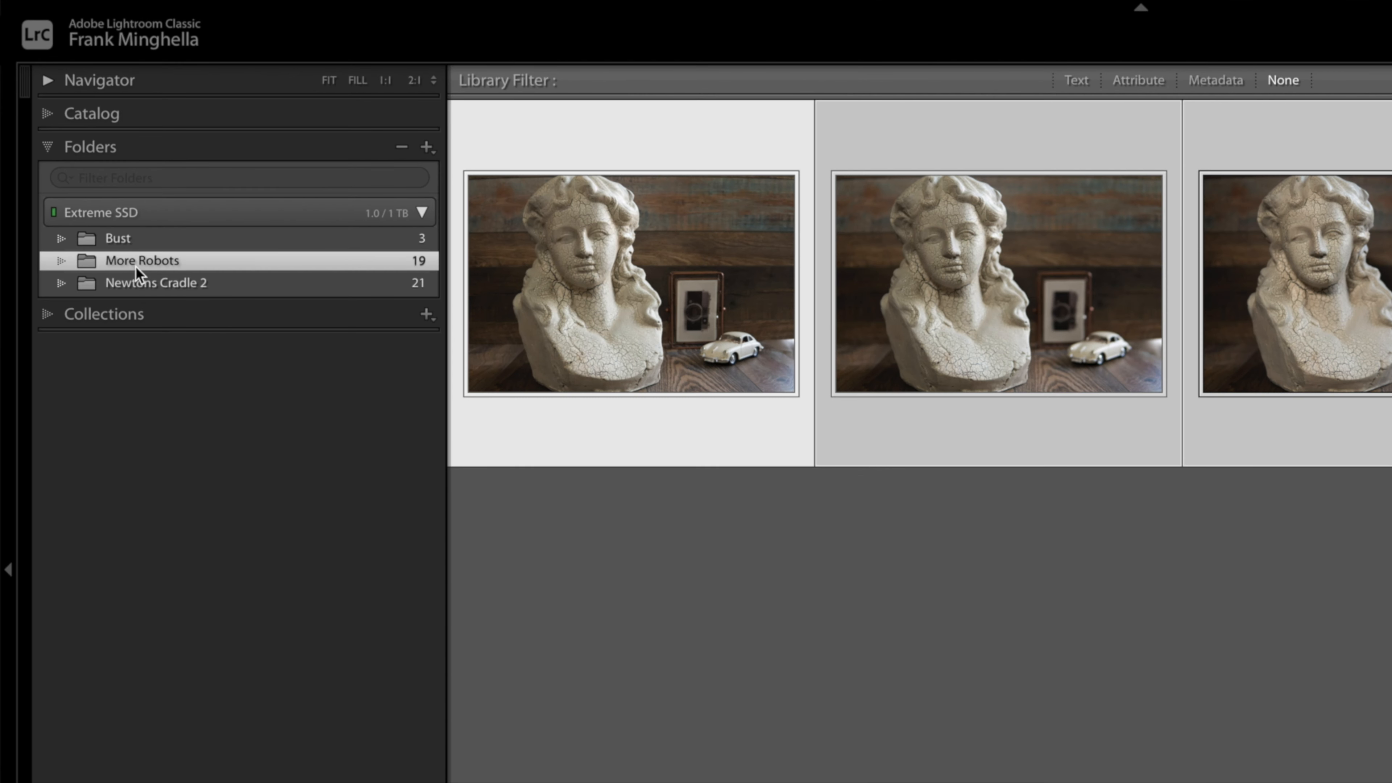
pyautogui.click(155, 290)
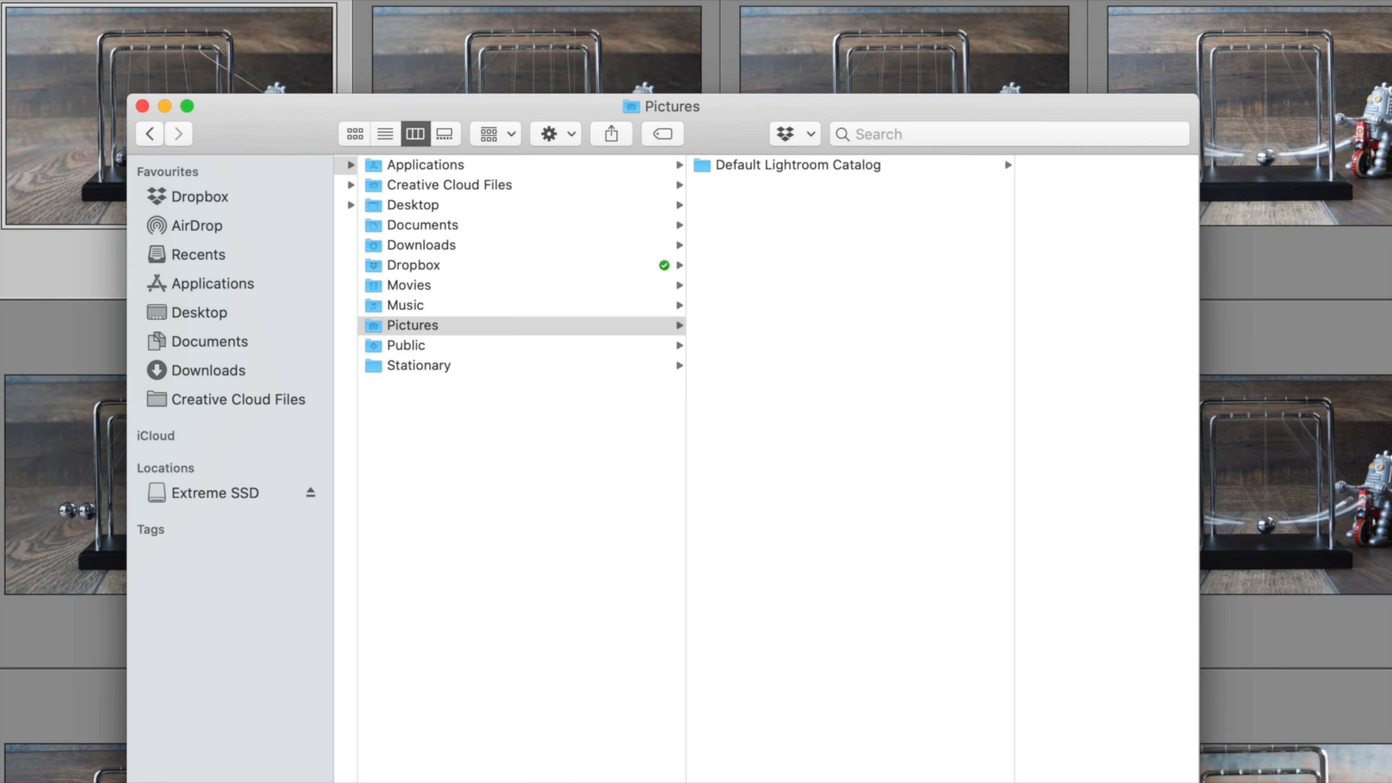
# Switch to Finder and check the Bust, More Robots and Newtons Cradle 2 contents within Lightroom Bitesize Photographs on the Extreme SSD
pyautogui.click(195, 495)
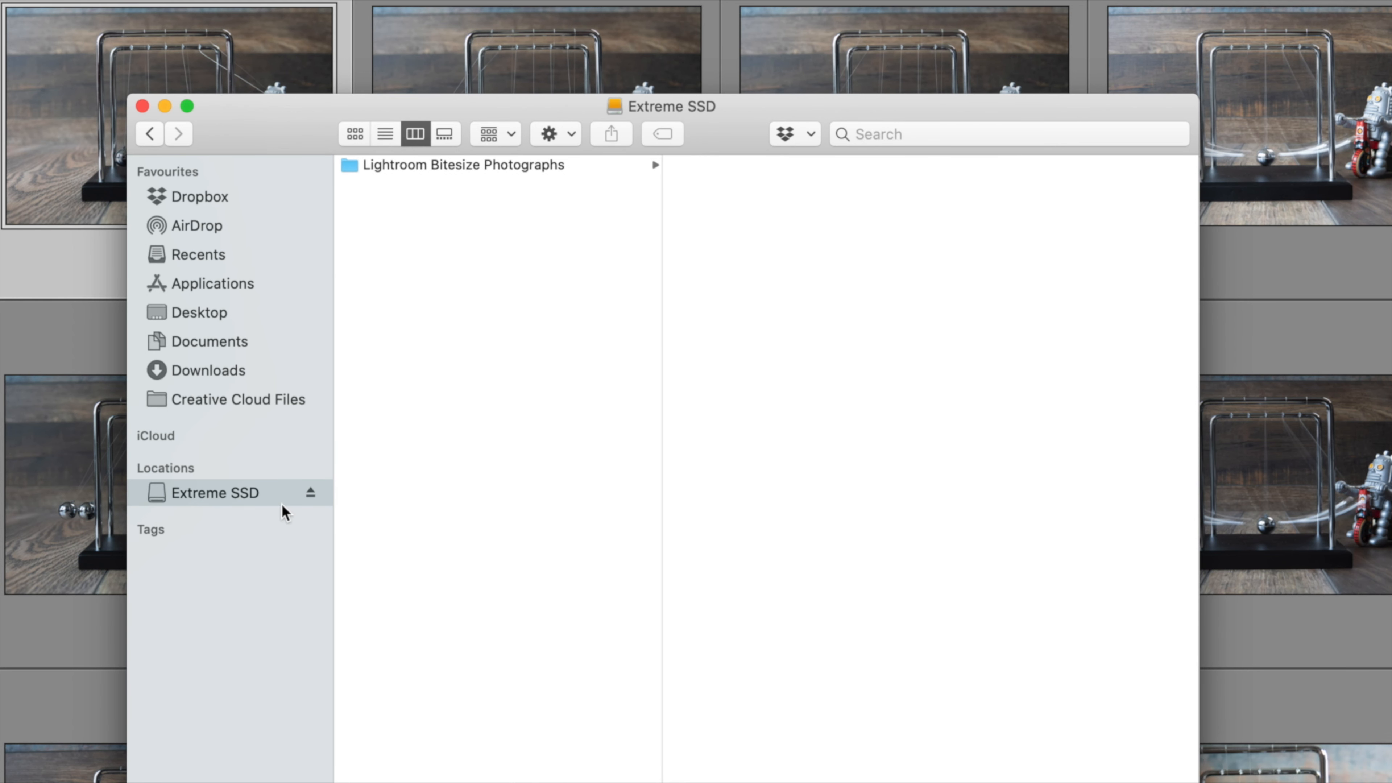
pyautogui.click(469, 172)
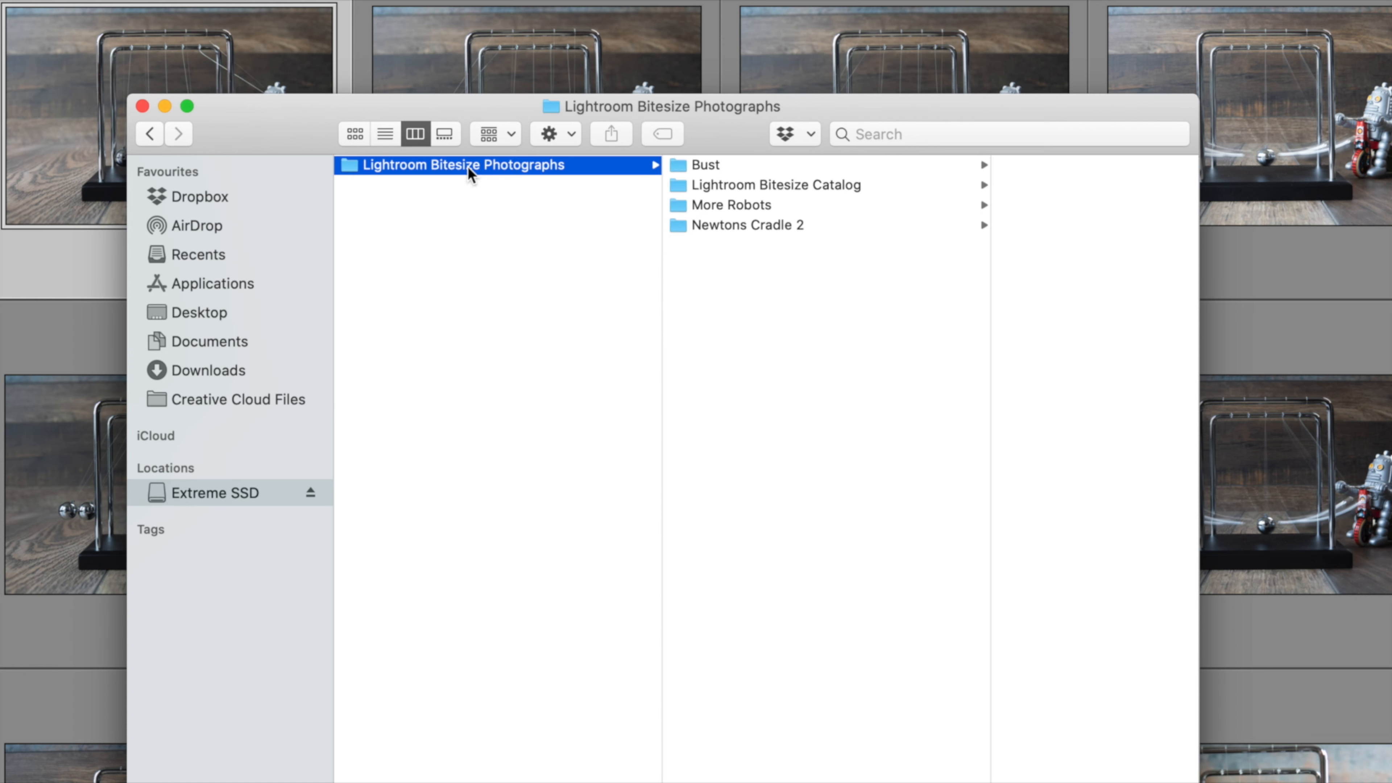
pyautogui.click(707, 166)
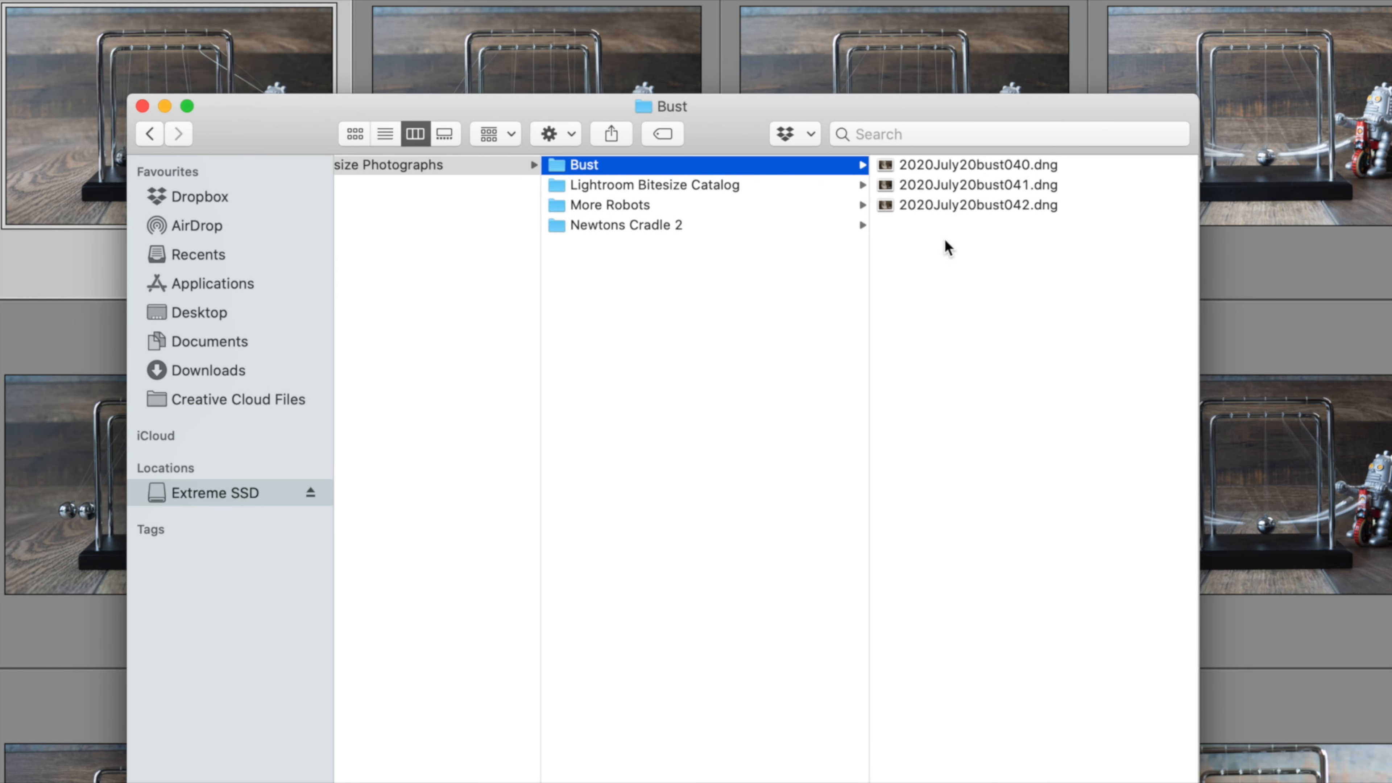
pyautogui.click(630, 208)
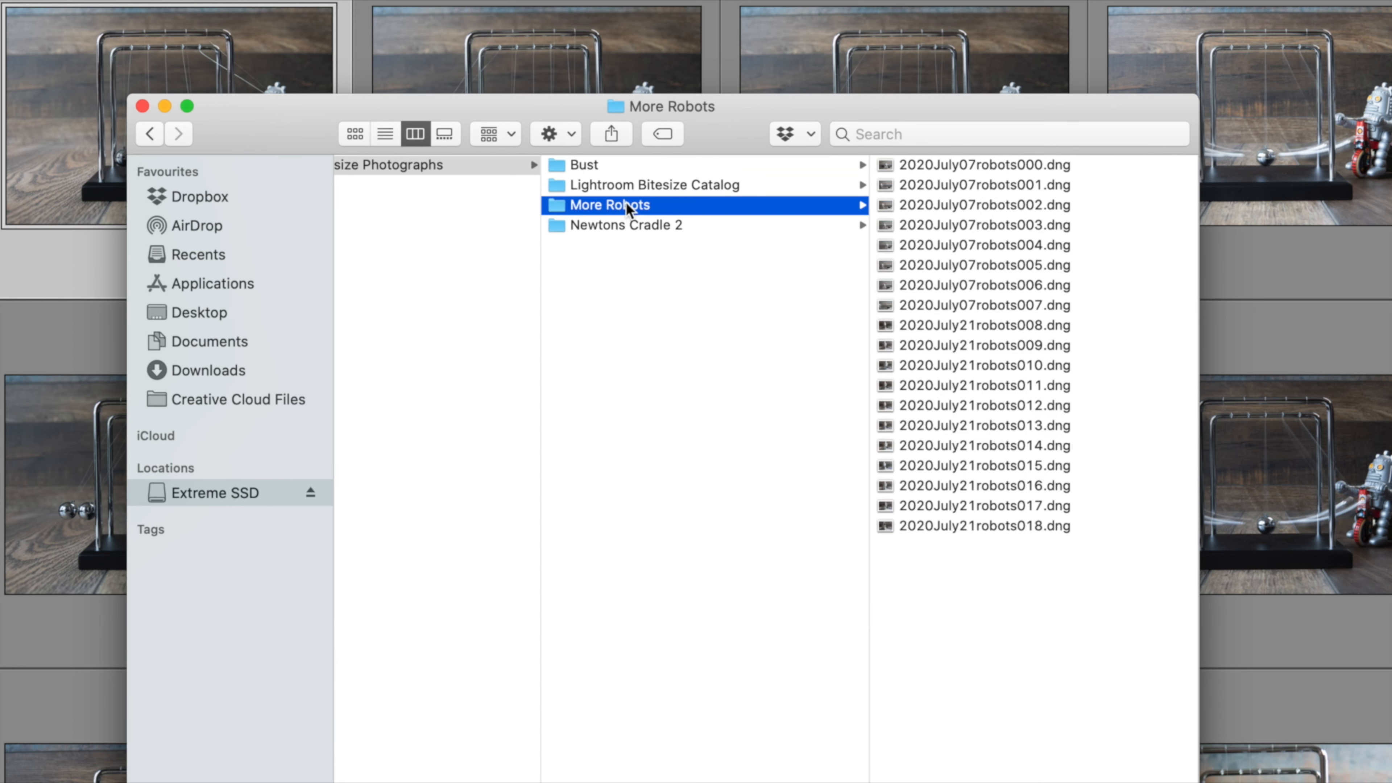
pyautogui.click(606, 226)
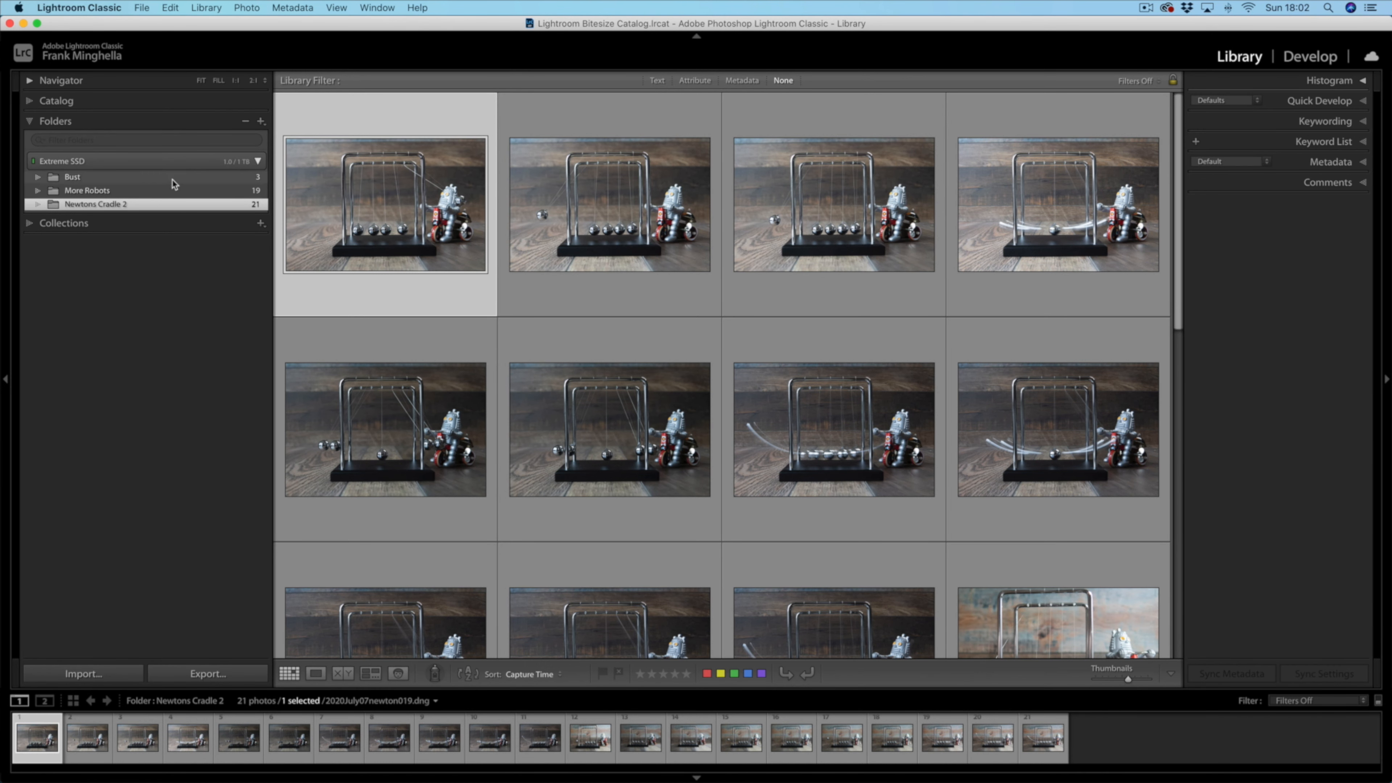
# Back in Lightroom Classic, review the Bust, More Robots and Newtons Cradle 2 folders, looking through the Newtons Cradle 2 thumbnails
pyautogui.click(126, 180)
pyautogui.click(120, 190)
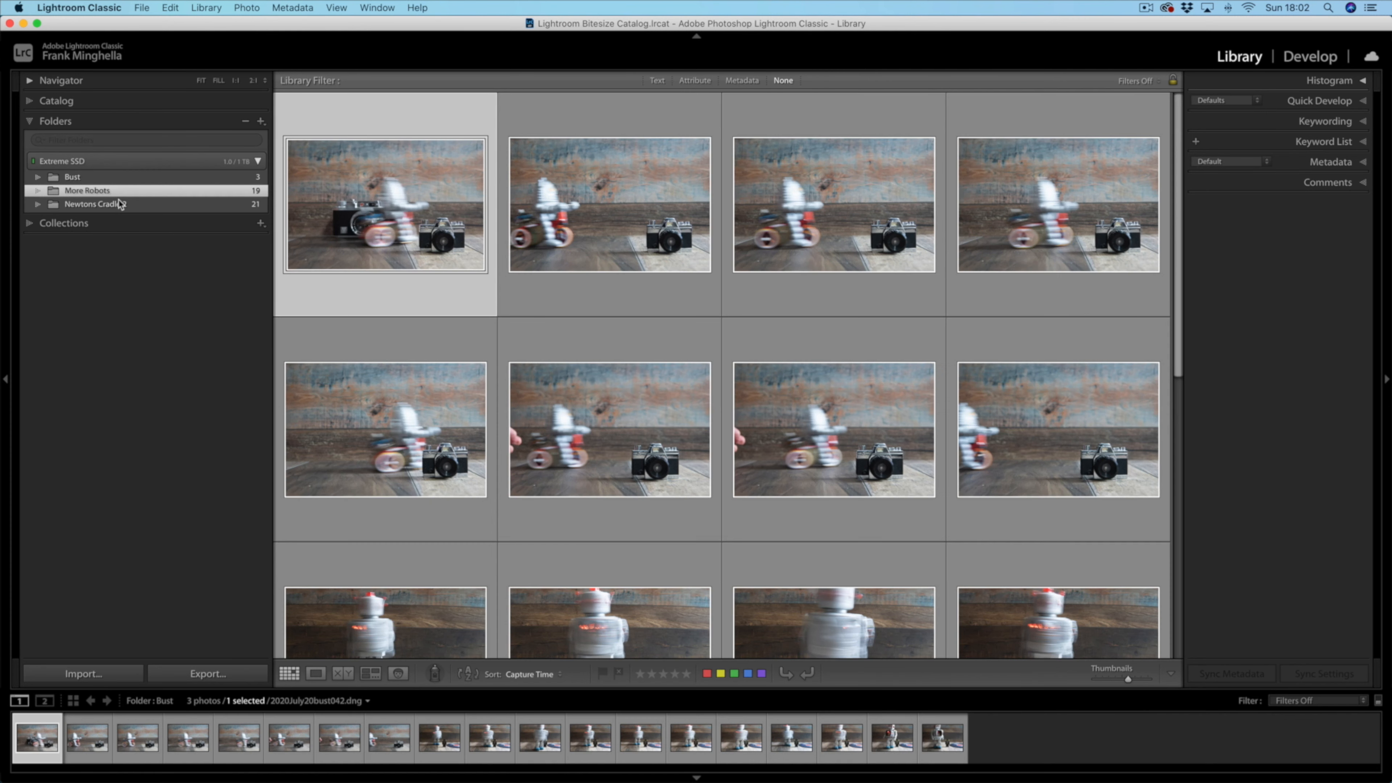
pyautogui.click(120, 204)
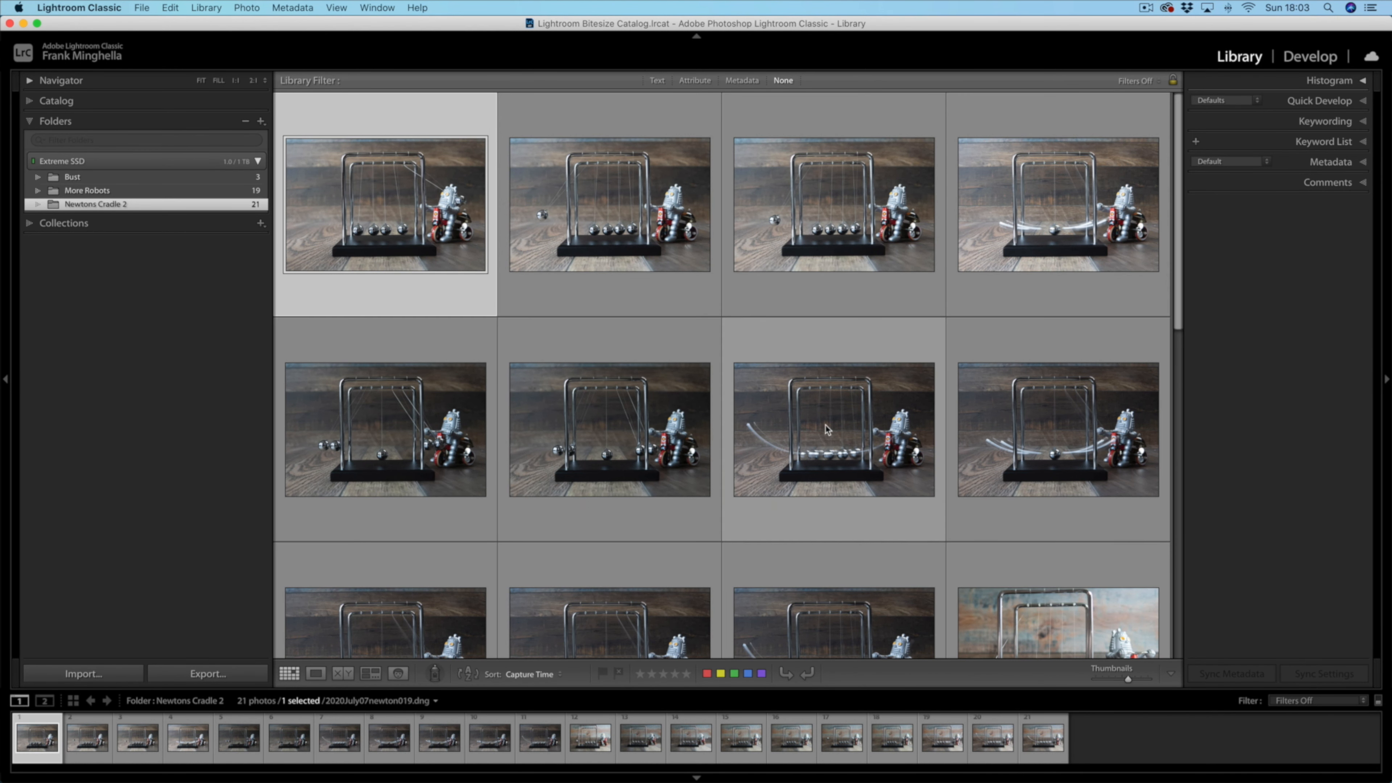
pyautogui.scroll(-5, 828, 429)
pyautogui.scroll(5, 828, 429)
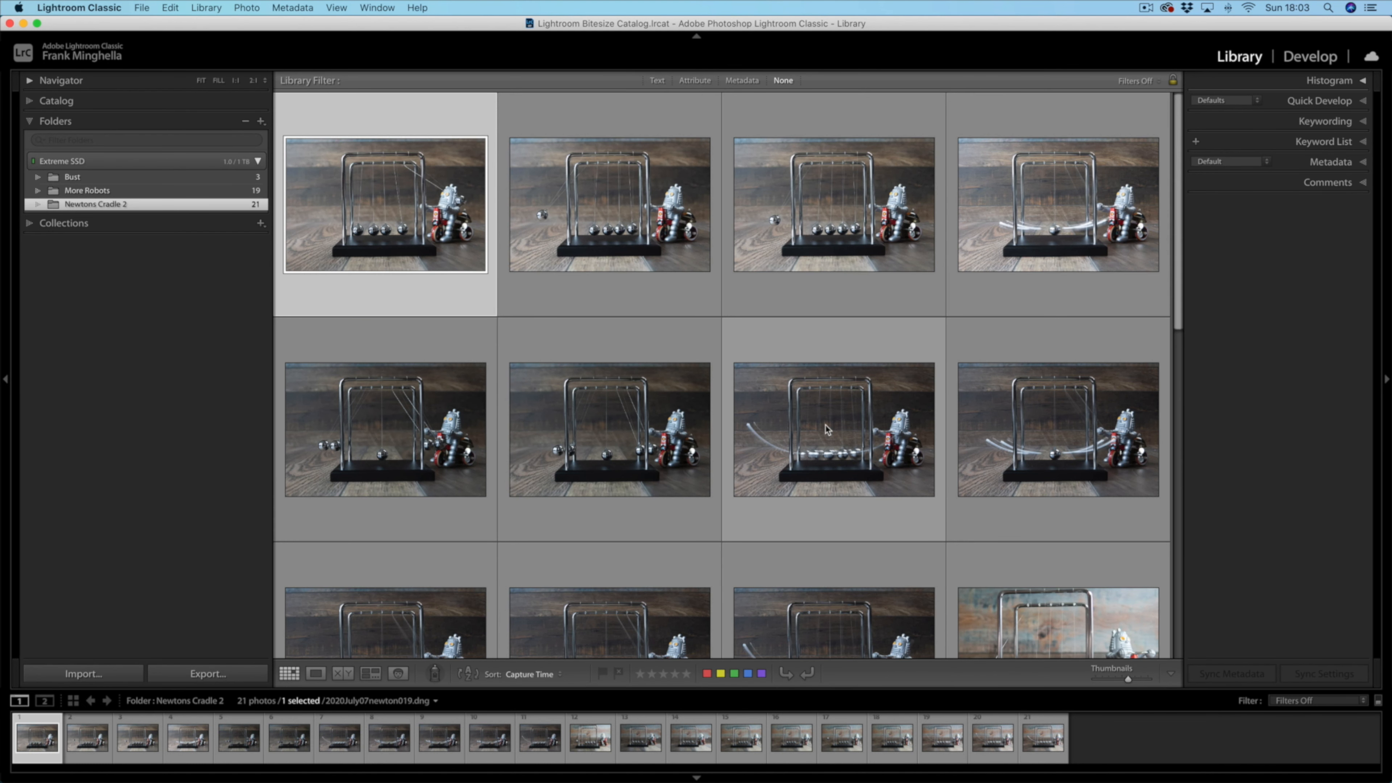
pyautogui.scroll(-3, 827, 429)
pyautogui.scroll(3, 828, 429)
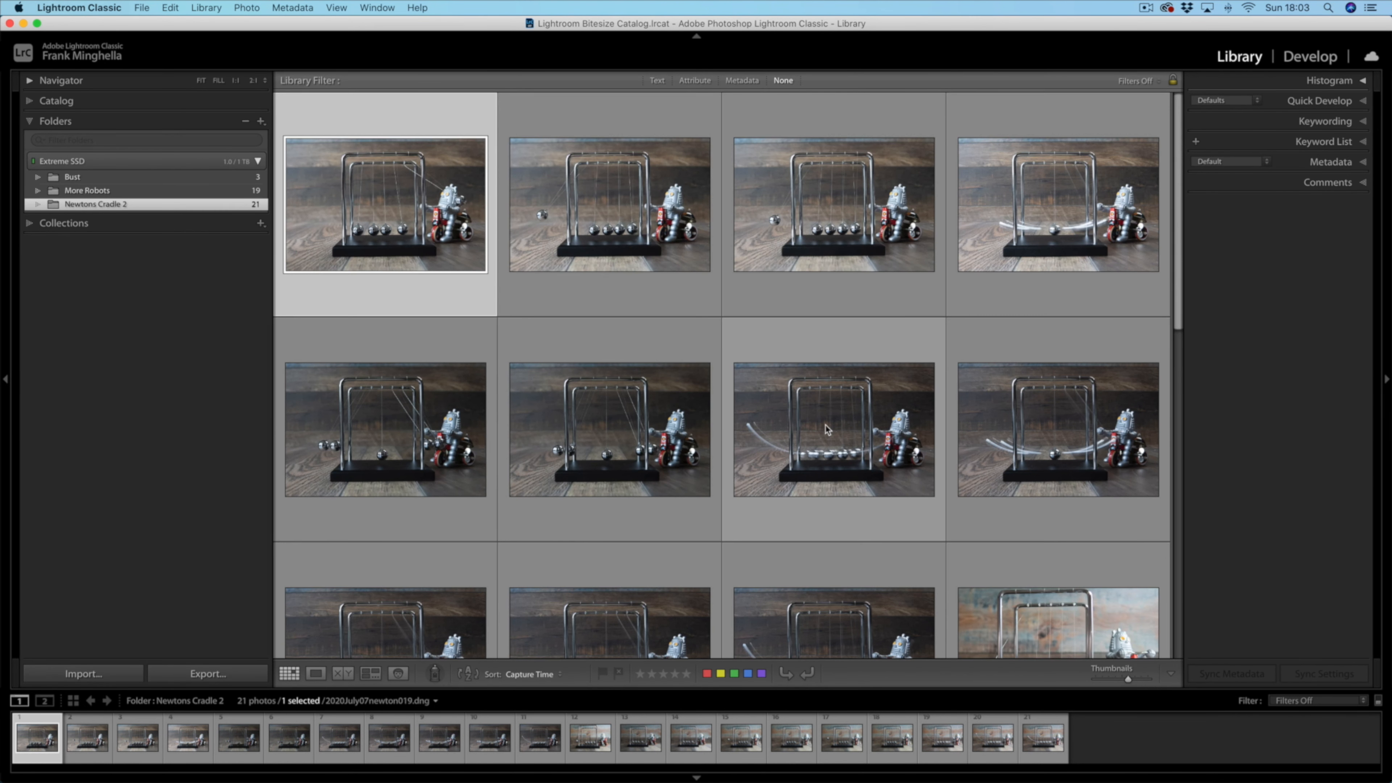